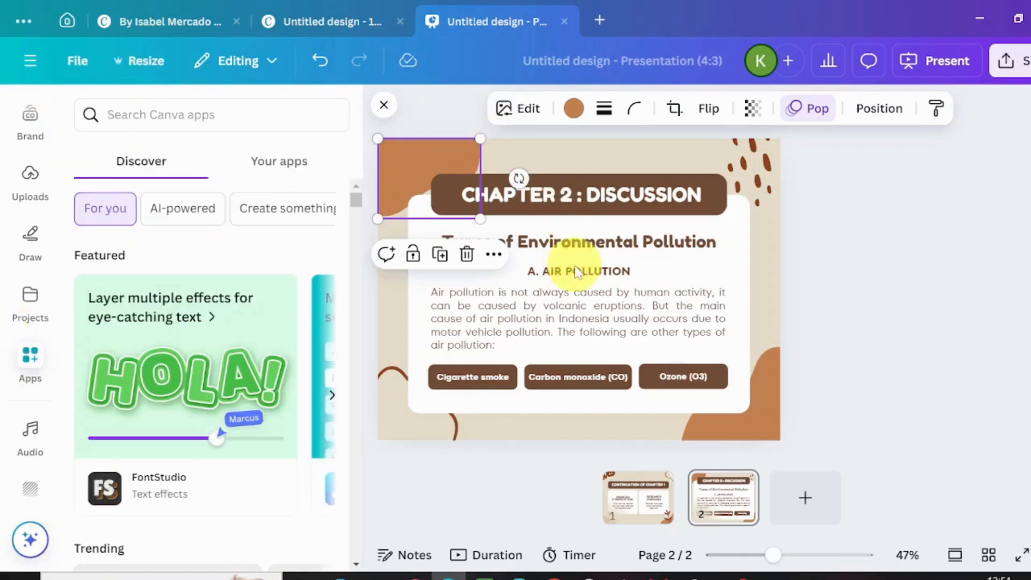
# - Open the Translate settings for the presentation and choose German as the target language
pyautogui.click(144, 64)
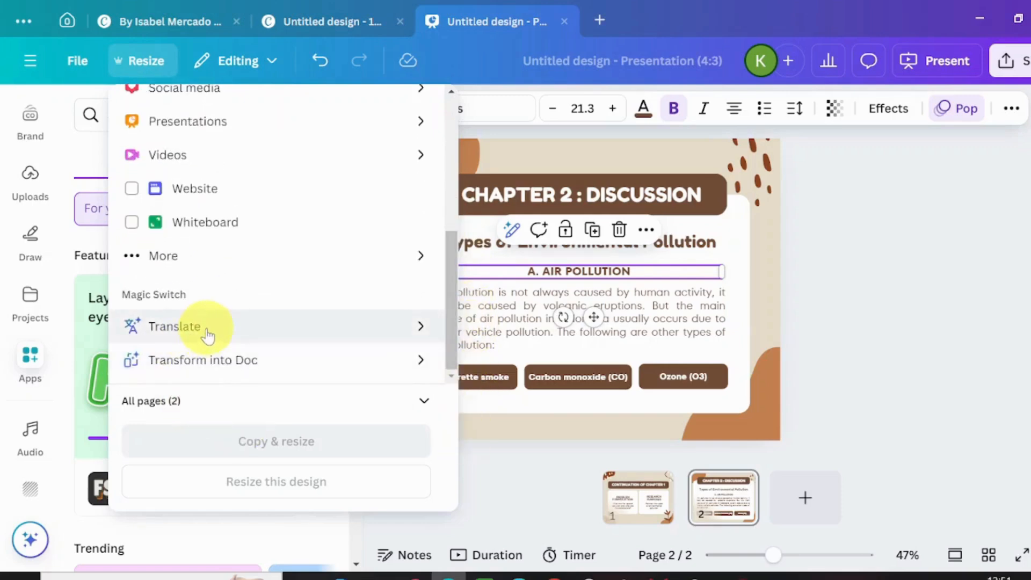
pyautogui.click(207, 334)
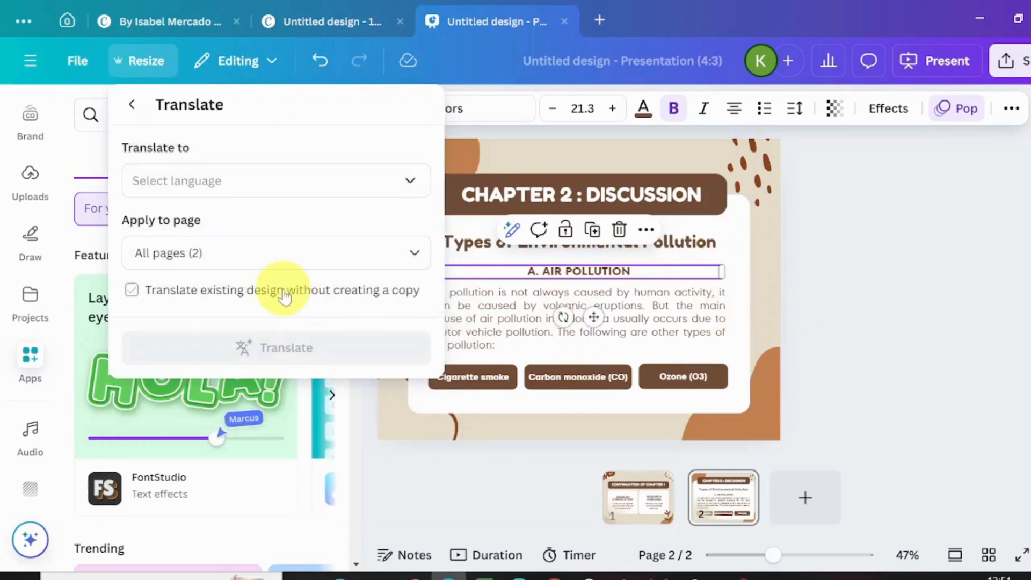
pyautogui.click(180, 180)
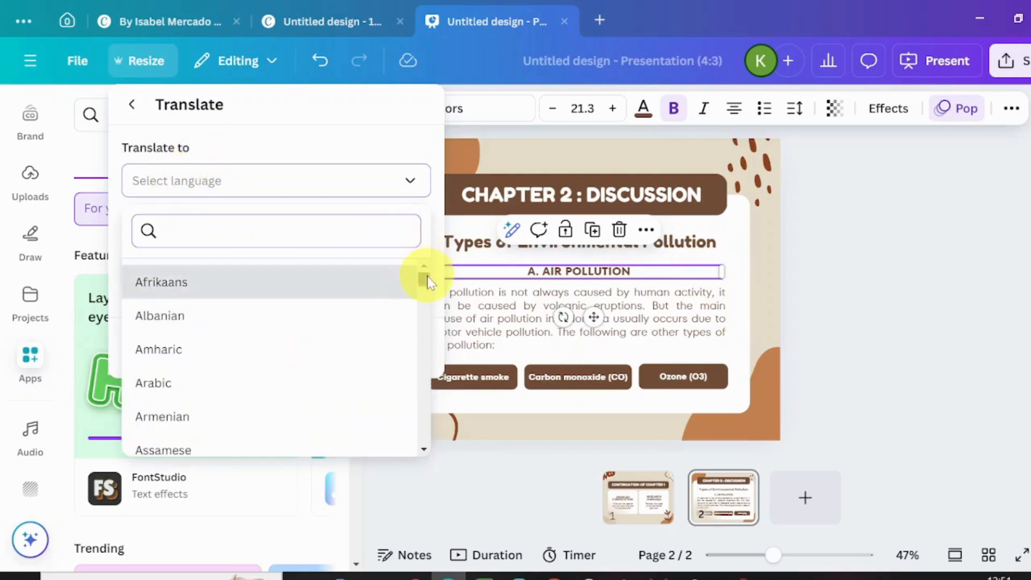
pyautogui.moveTo(428, 280); pyautogui.dragTo(438, 319)
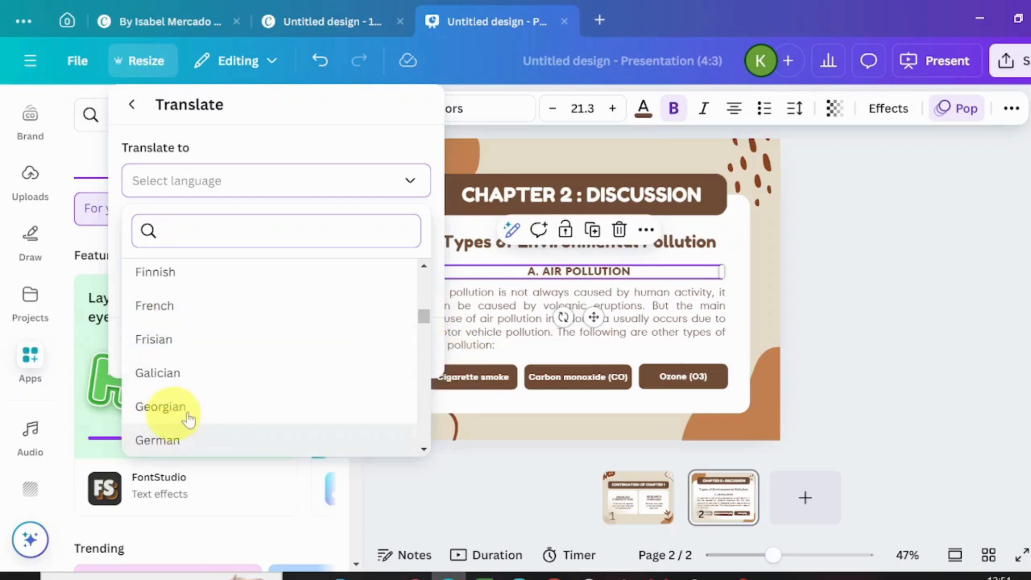
pyautogui.click(178, 450)
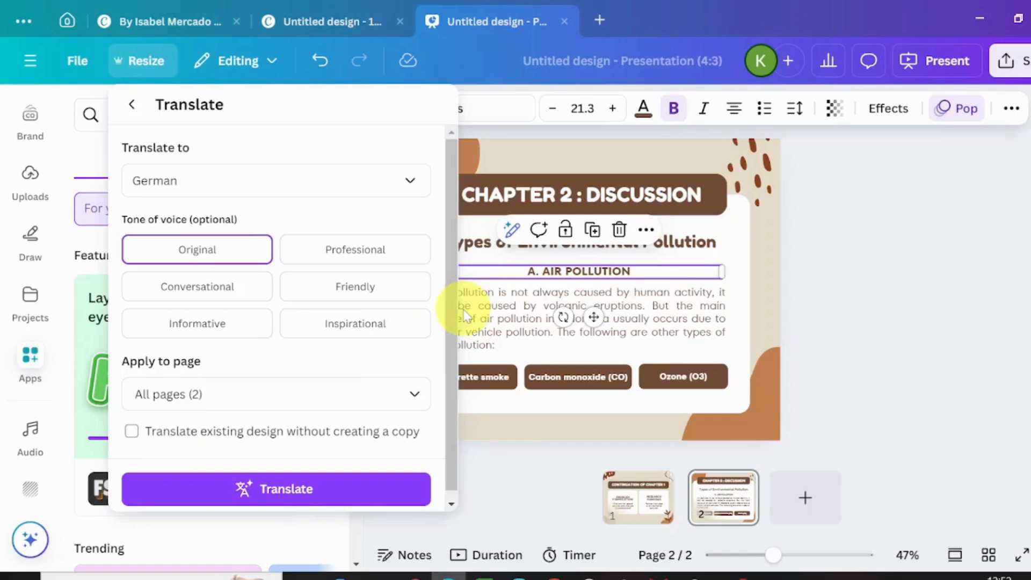
# - Set the tone of voice to Professional and translate all pages as a copy of the presentation
pyautogui.scroll(-1, 454, 322)
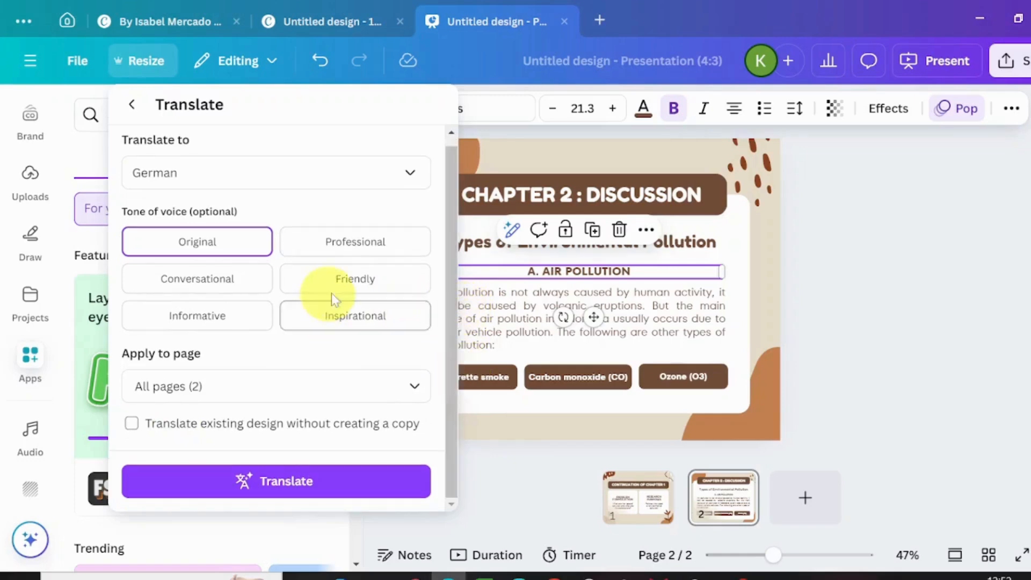
pyautogui.click(368, 240)
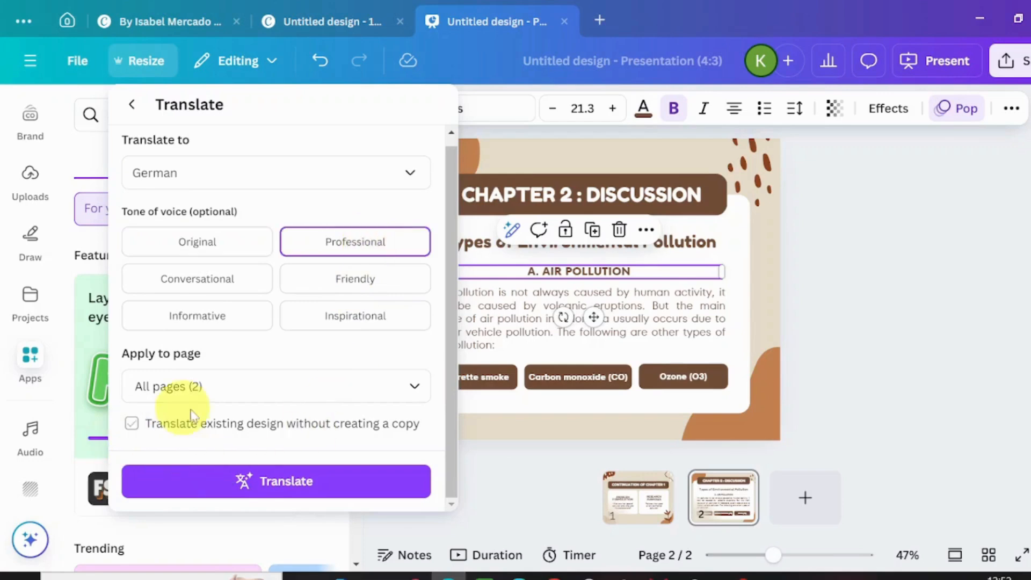
pyautogui.click(232, 427)
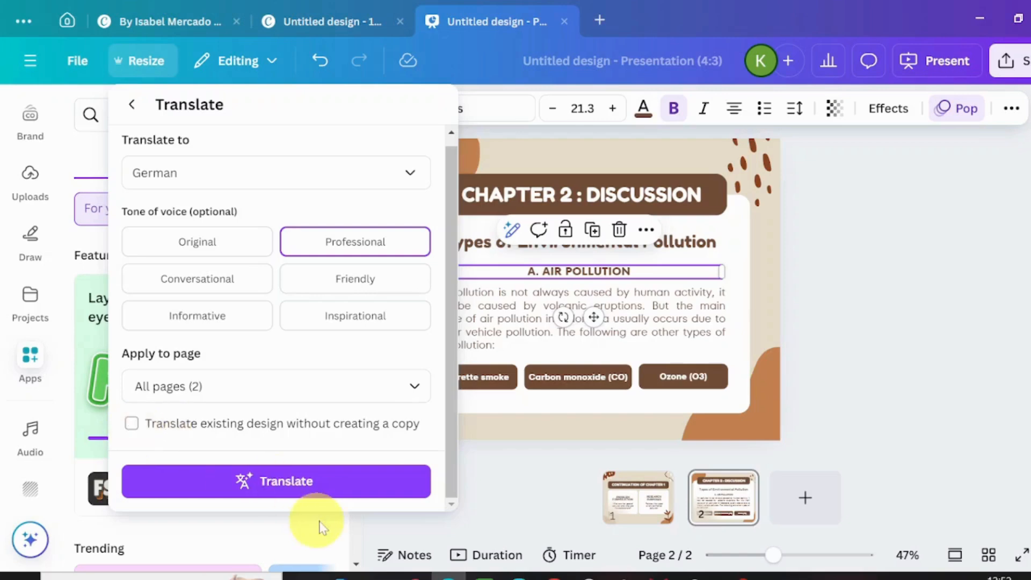
pyautogui.click(298, 490)
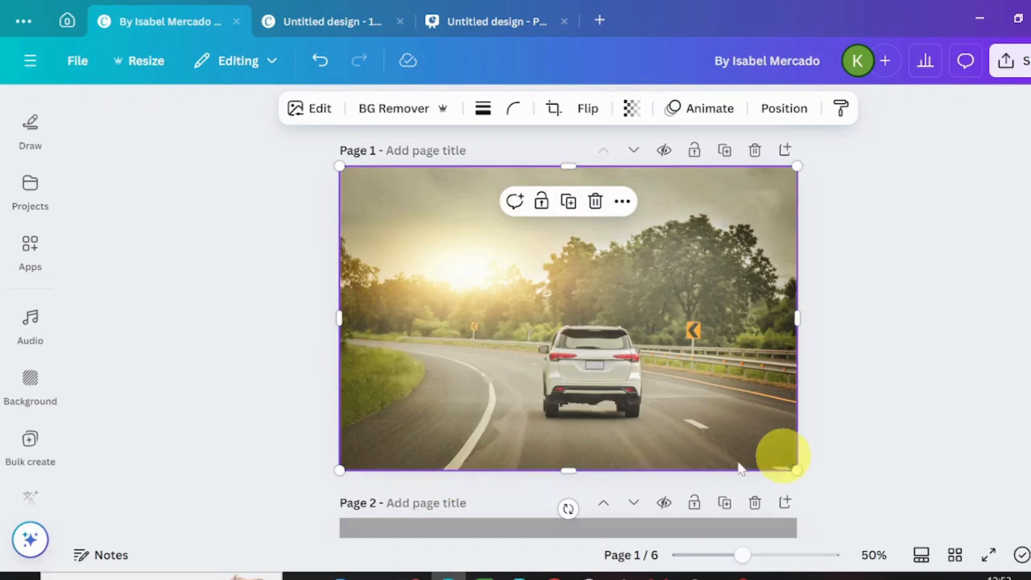
# - Open the Transform Image app in the road photo design
pyautogui.click(31, 316)
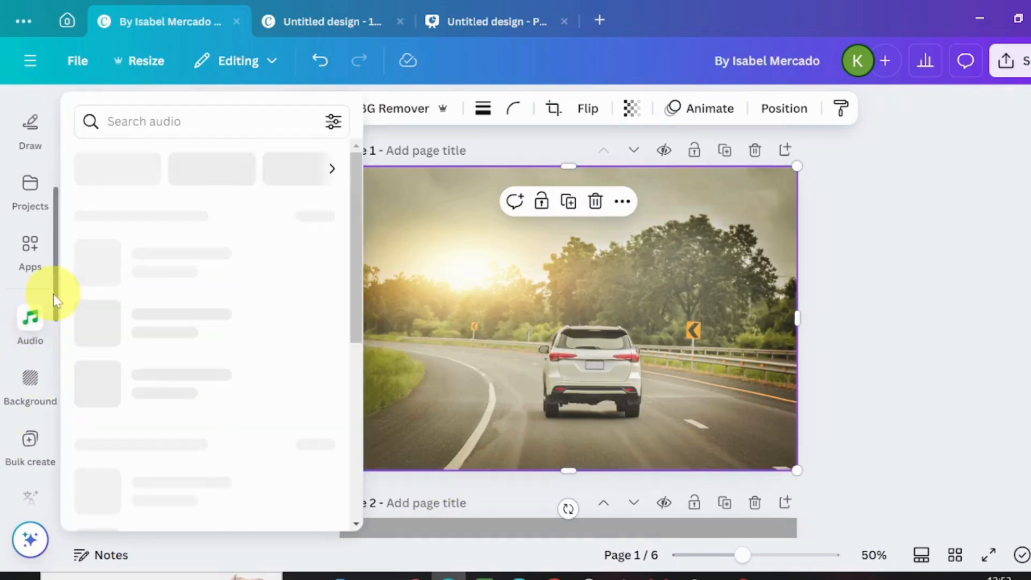
pyautogui.moveTo(56, 297); pyautogui.dragTo(78, 346)
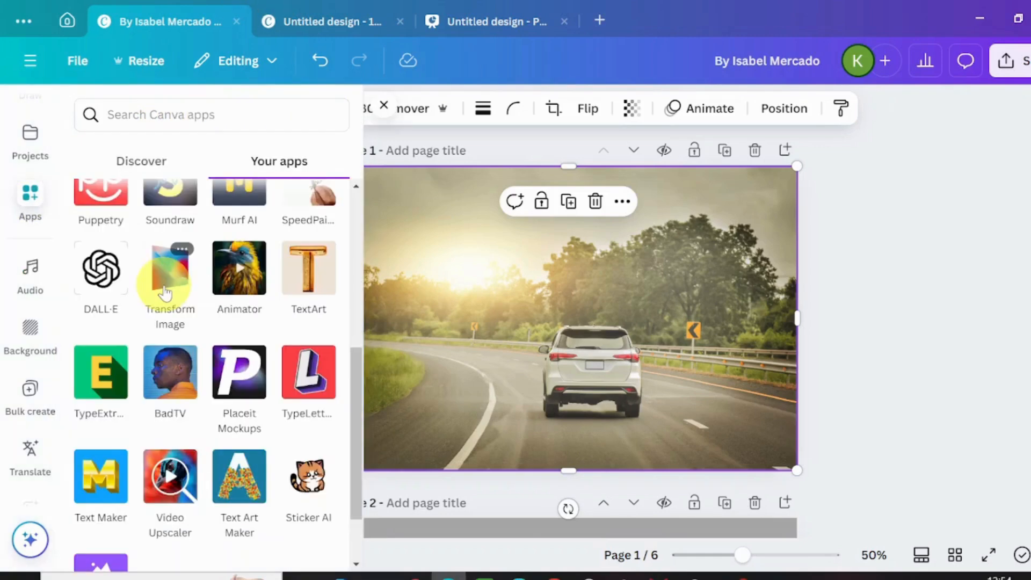
pyautogui.click(166, 276)
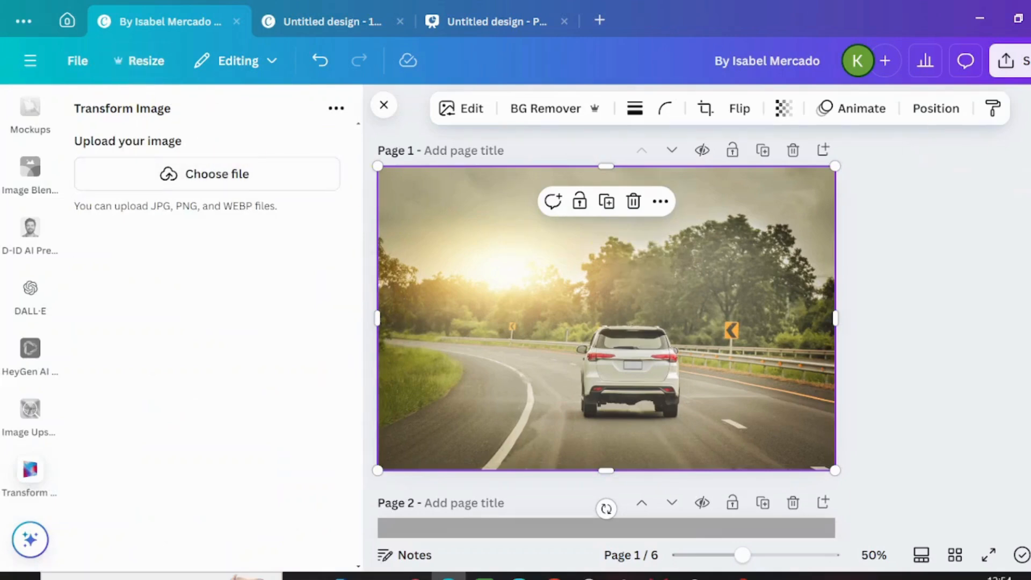
# - Select the "MAKING MEMORIES ON THE ROAD" text on page 2 and open the design's download settings
pyautogui.scroll(-6, 549, 276)
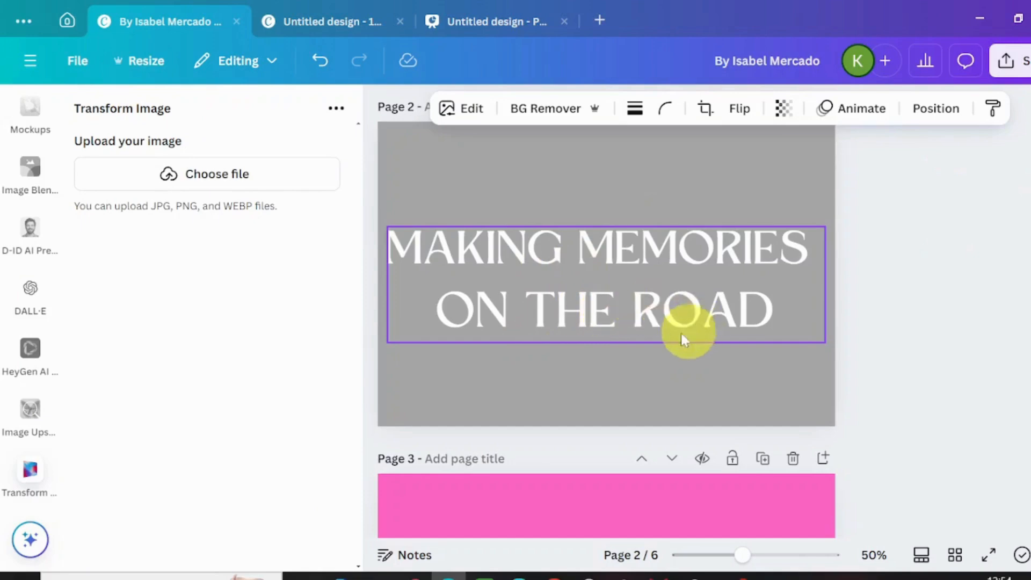
pyautogui.click(511, 244)
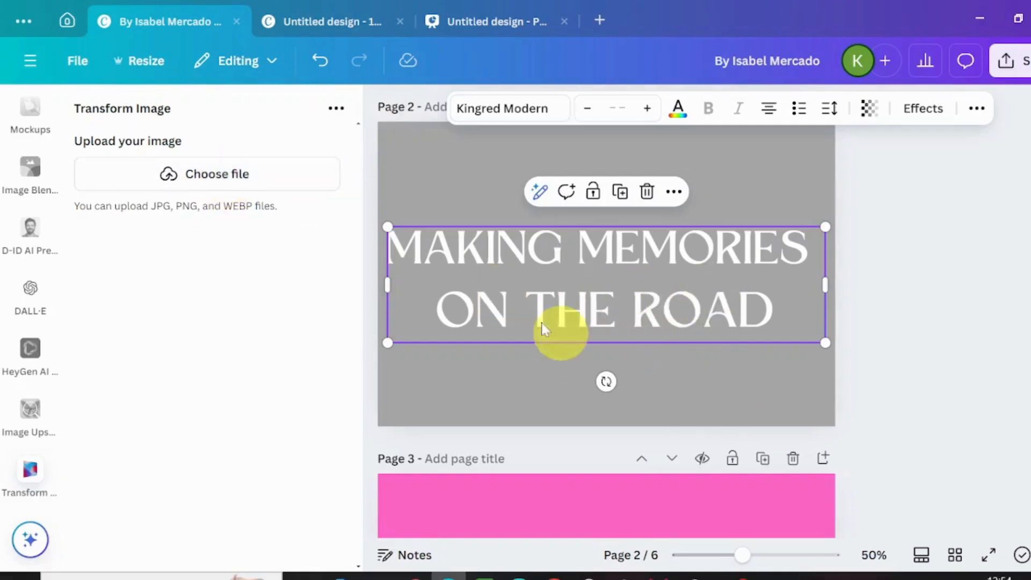
pyautogui.click(508, 275)
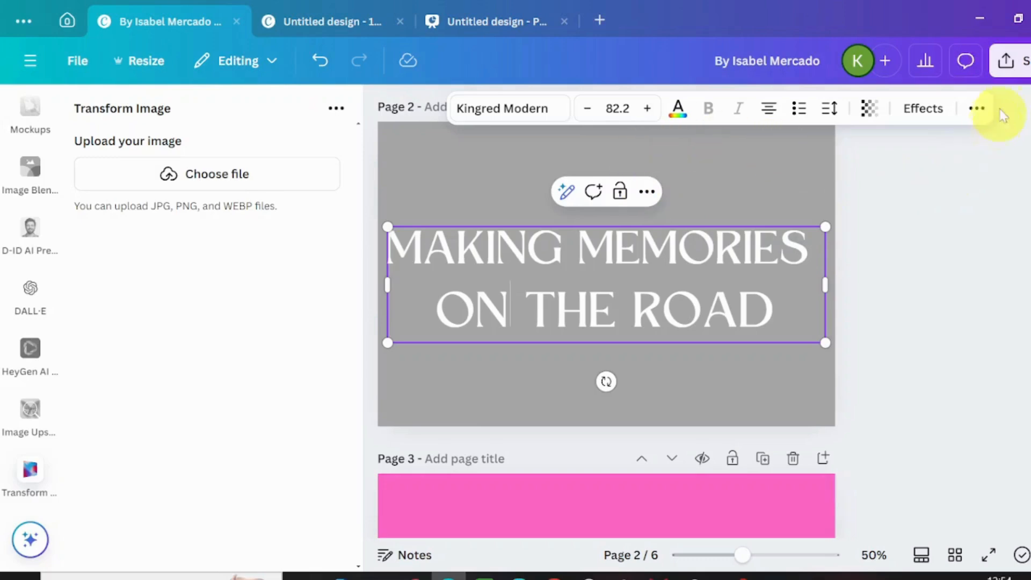
pyautogui.click(1023, 61)
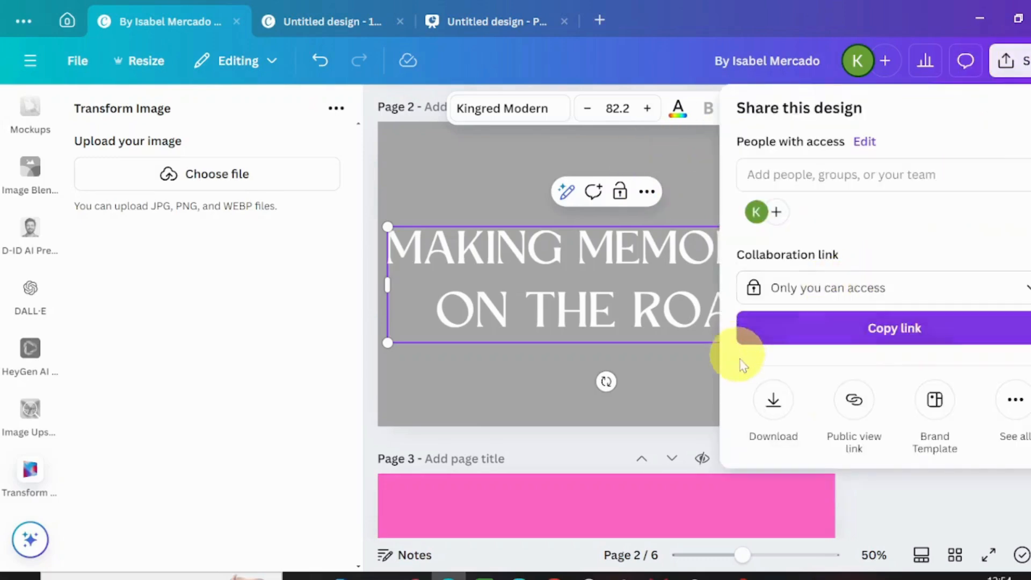
pyautogui.click(774, 401)
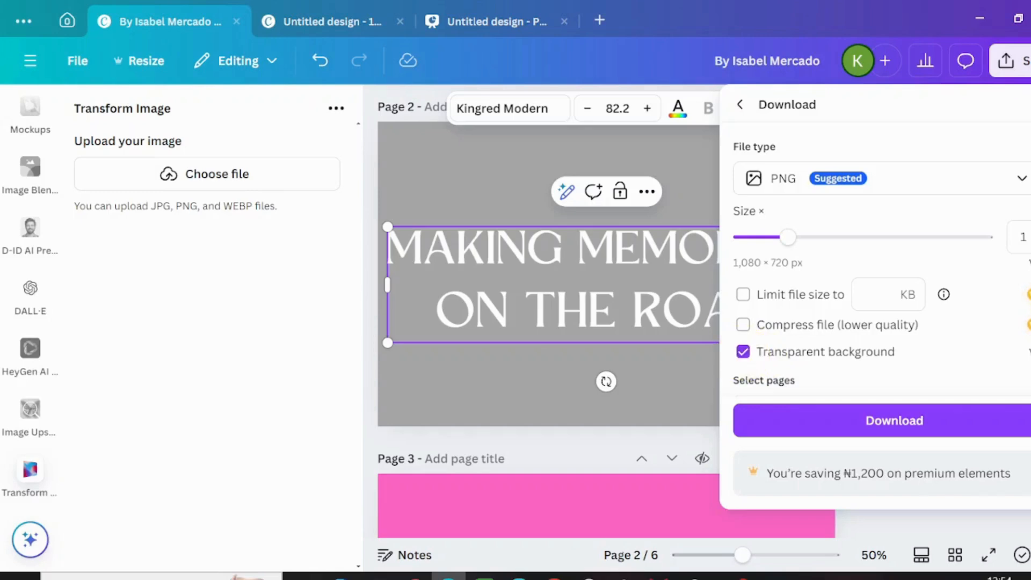
# - Limit the transparent PNG download to page 2 only and close the settings without downloading
pyautogui.scroll(-3, 886, 322)
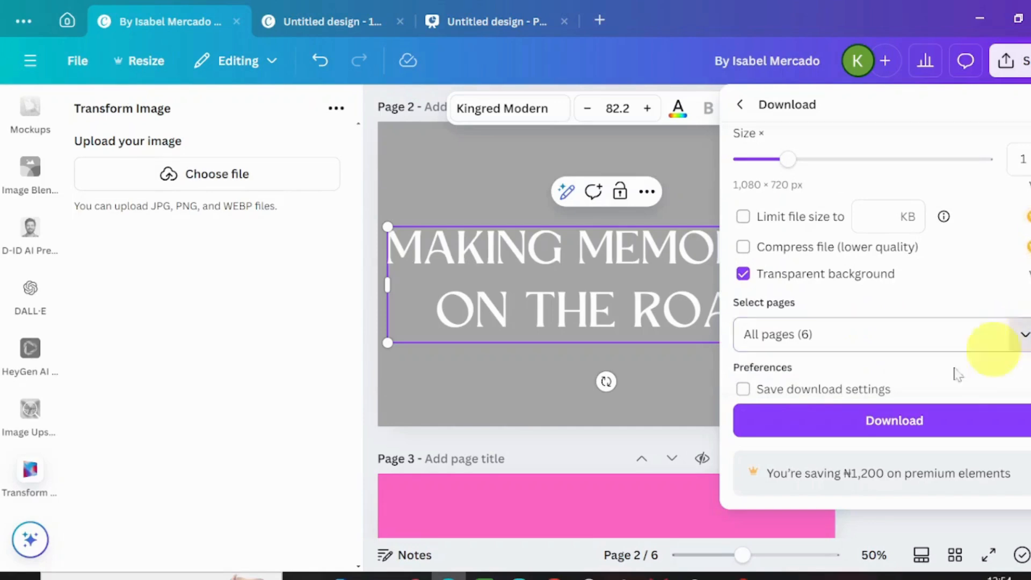
pyautogui.click(1018, 343)
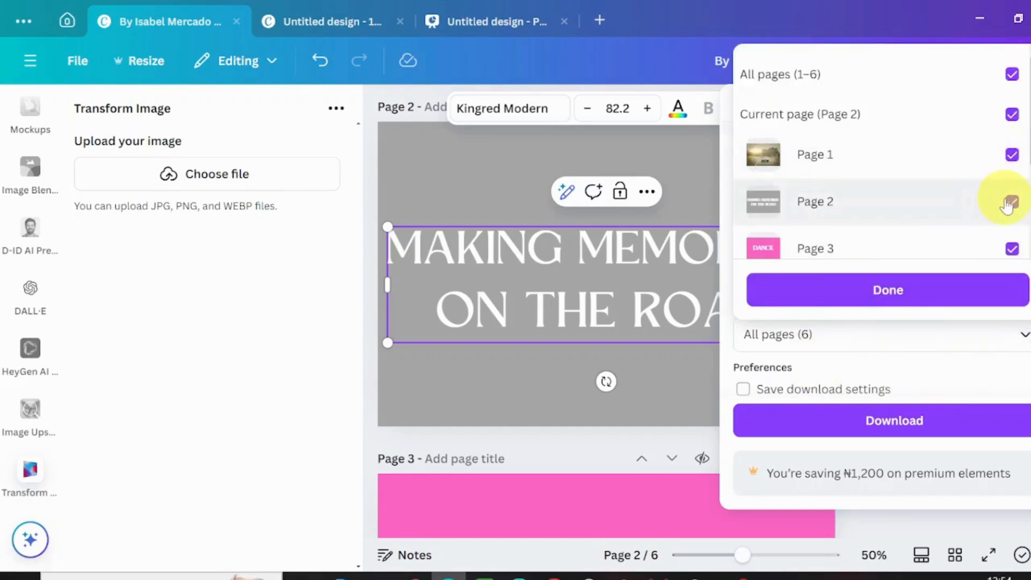
pyautogui.click(1012, 114)
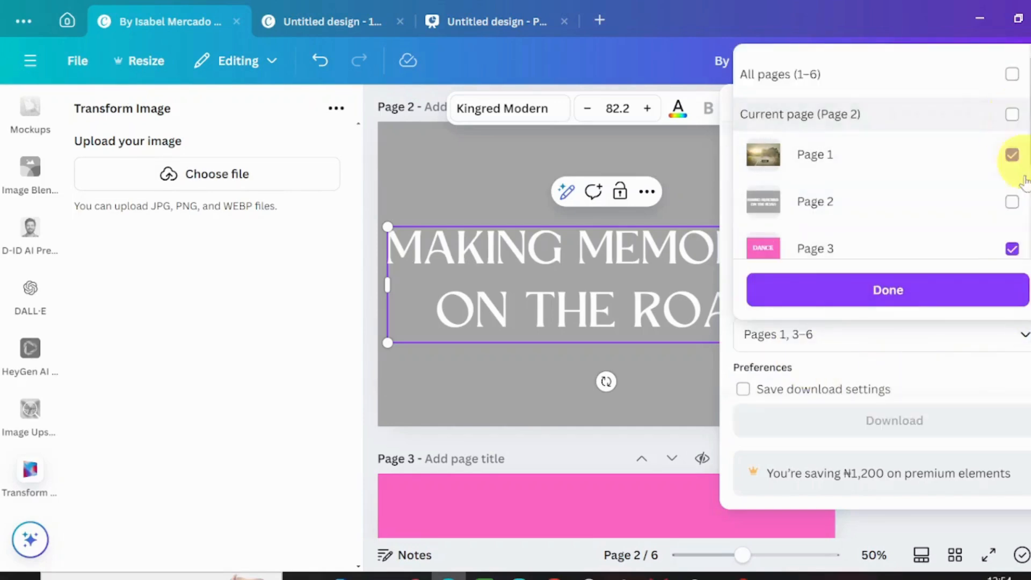
pyautogui.click(1013, 203)
pyautogui.click(910, 336)
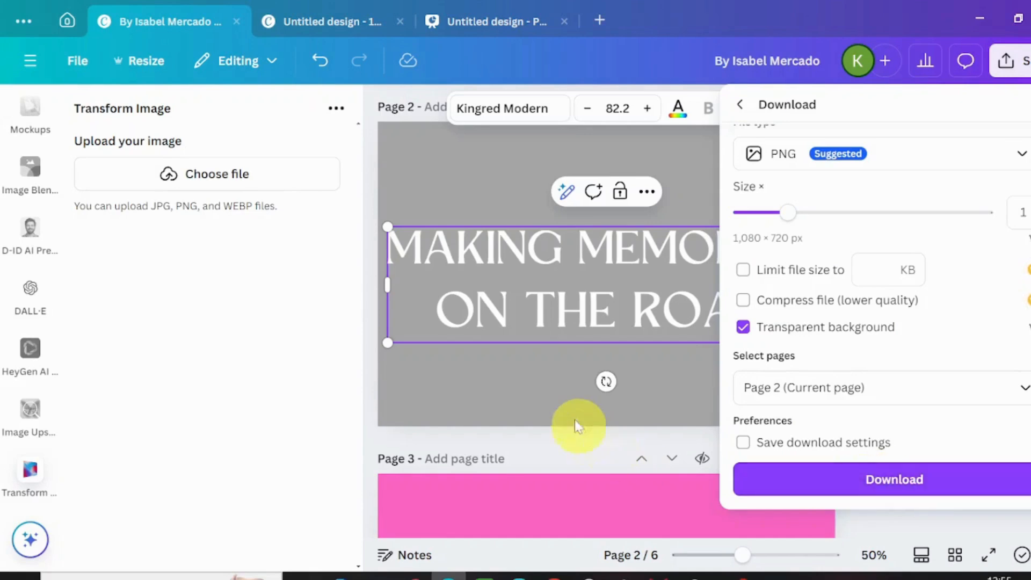
pyautogui.click(544, 400)
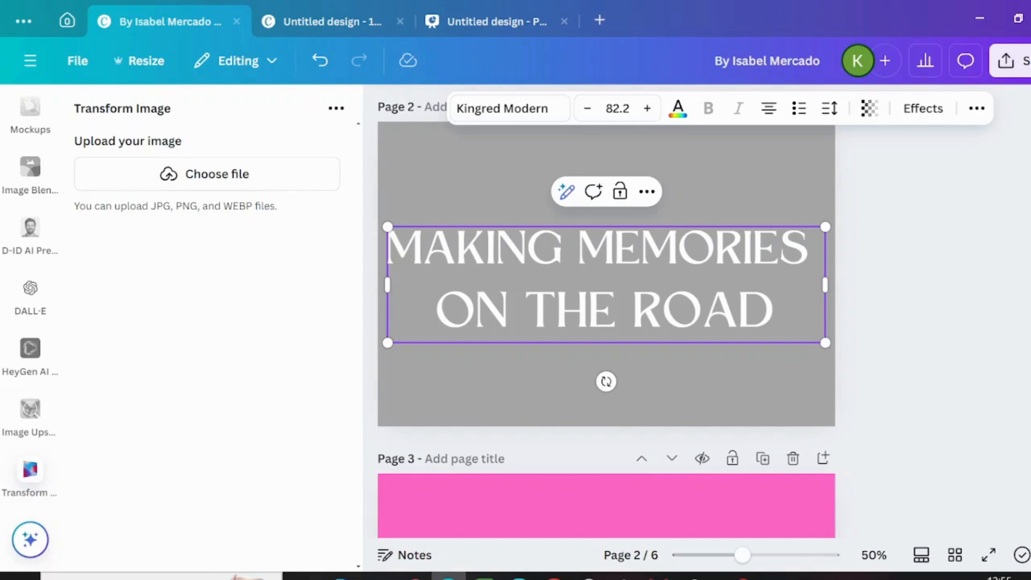
# - Upload j.png from the Downloads folder into the Transform Image app
pyautogui.scroll(5, 606, 323)
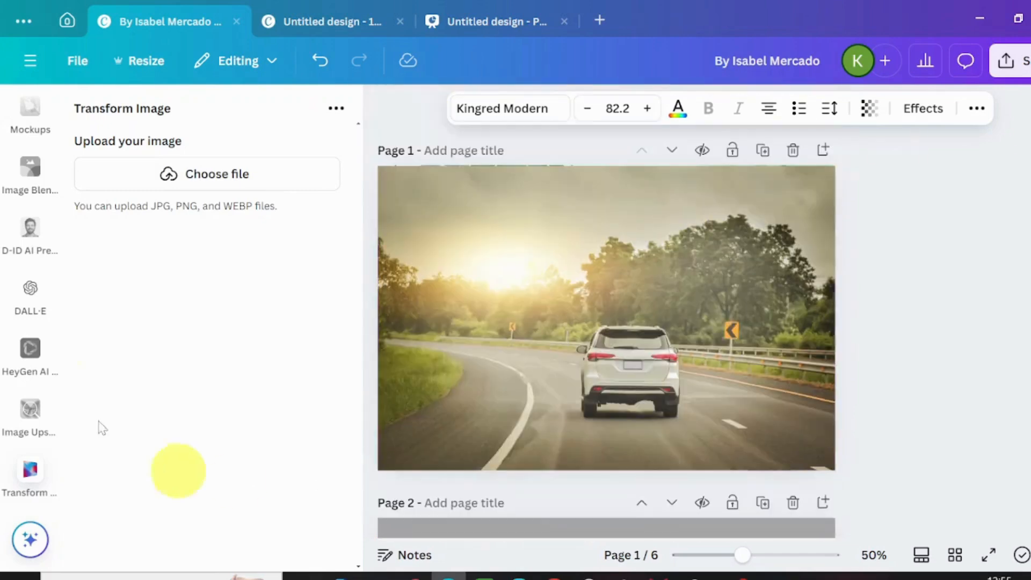
pyautogui.click(240, 193)
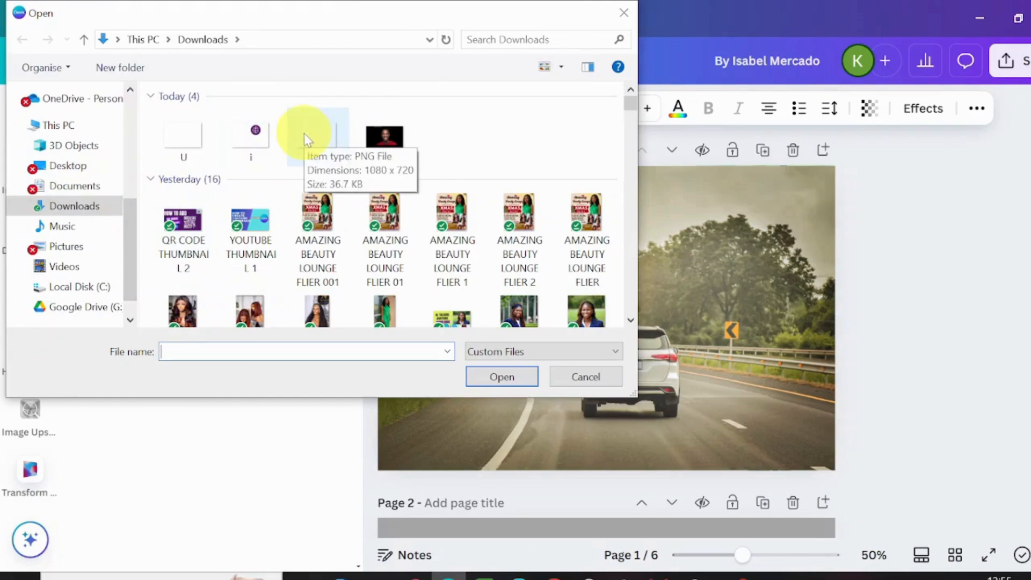
pyautogui.click(305, 135)
pyautogui.click(502, 377)
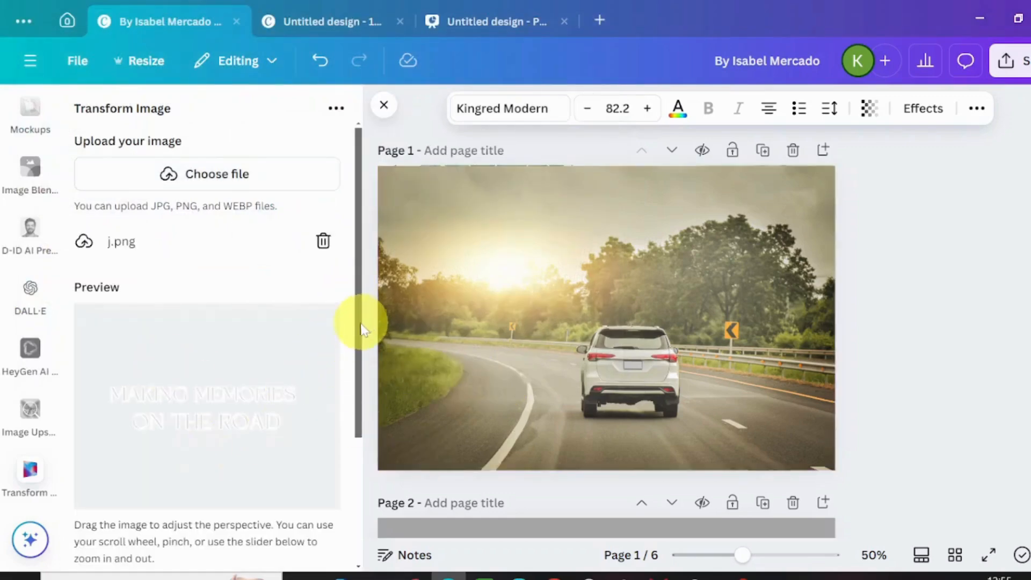
# - Tilt the uploaded text in perspective with a zoom of 0.32 and add it to the road photo on page 1
pyautogui.moveTo(358, 322); pyautogui.dragTo(372, 492)
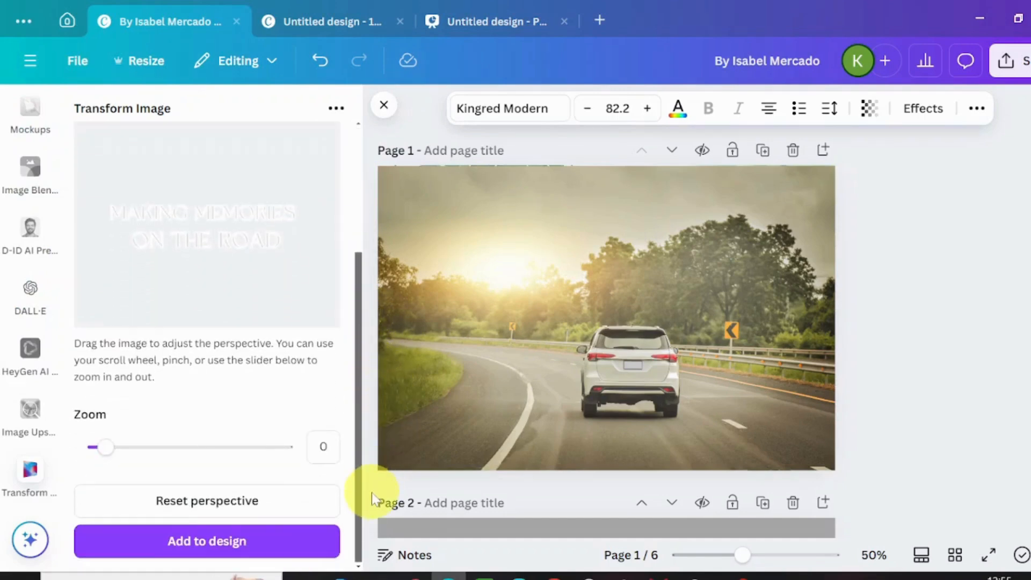
pyautogui.moveTo(106, 453); pyautogui.dragTo(111, 453)
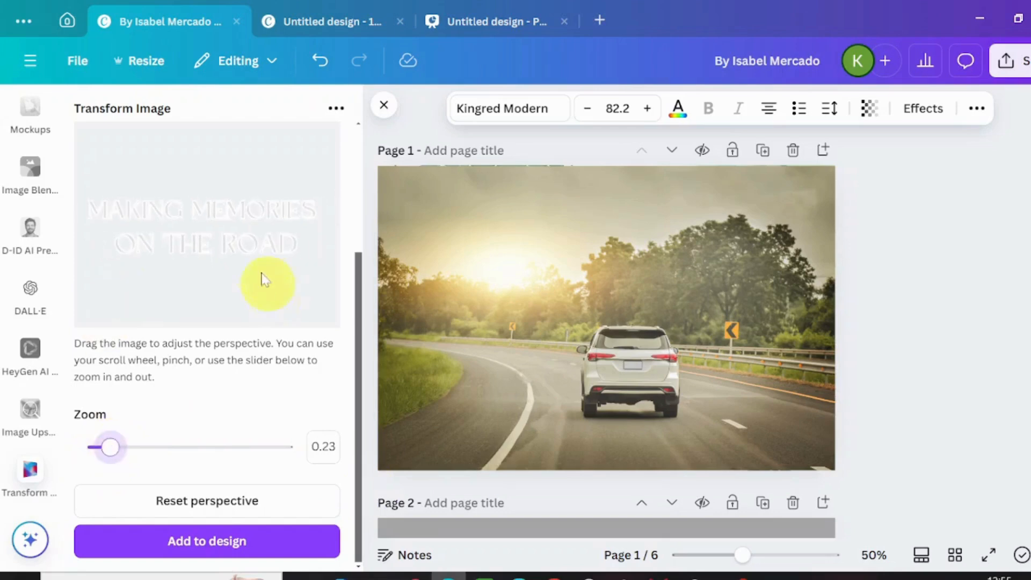
pyautogui.moveTo(227, 237); pyautogui.dragTo(179, 259)
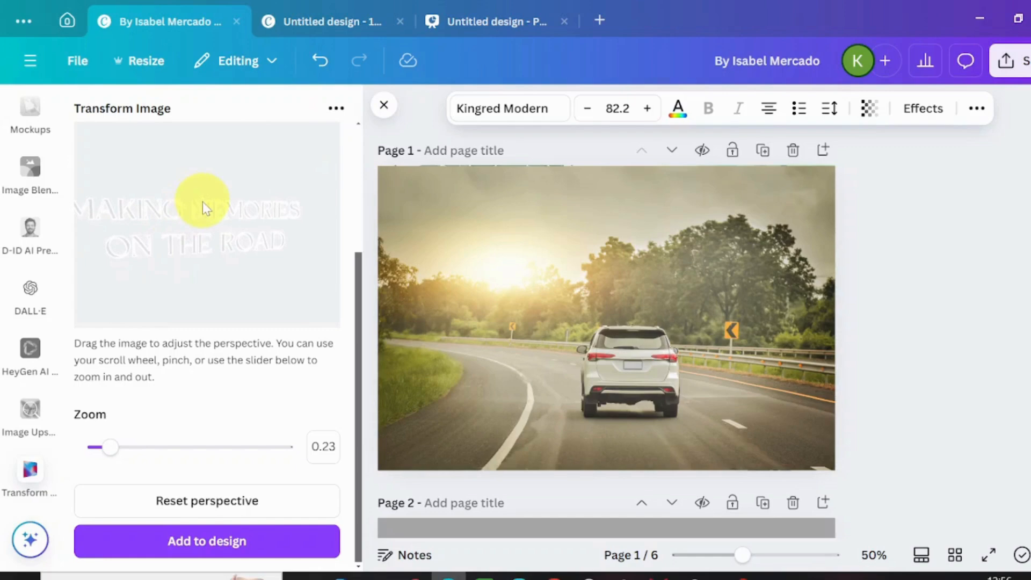
pyautogui.moveTo(201, 206); pyautogui.dragTo(200, 183)
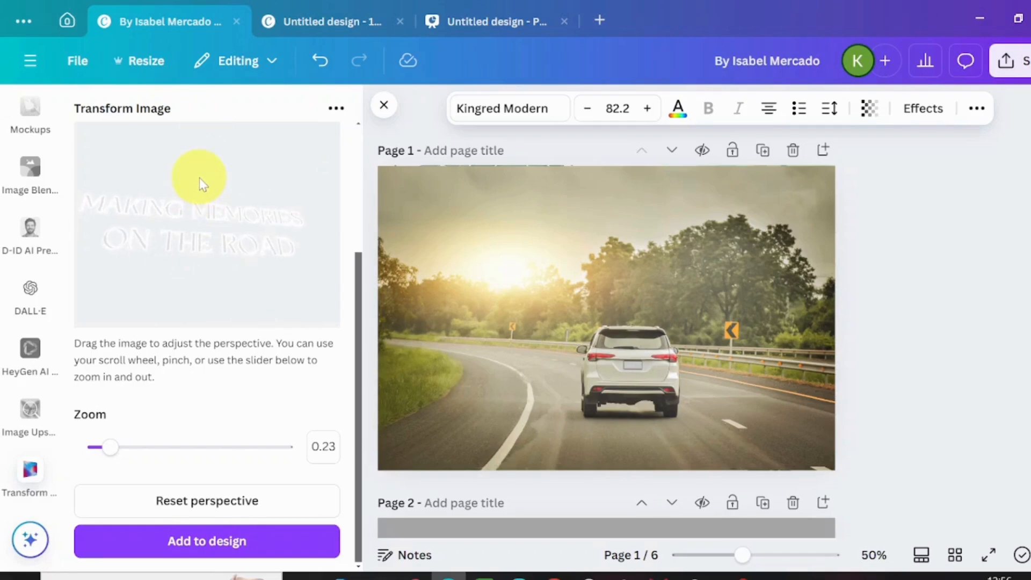
pyautogui.moveTo(198, 176); pyautogui.dragTo(199, 170)
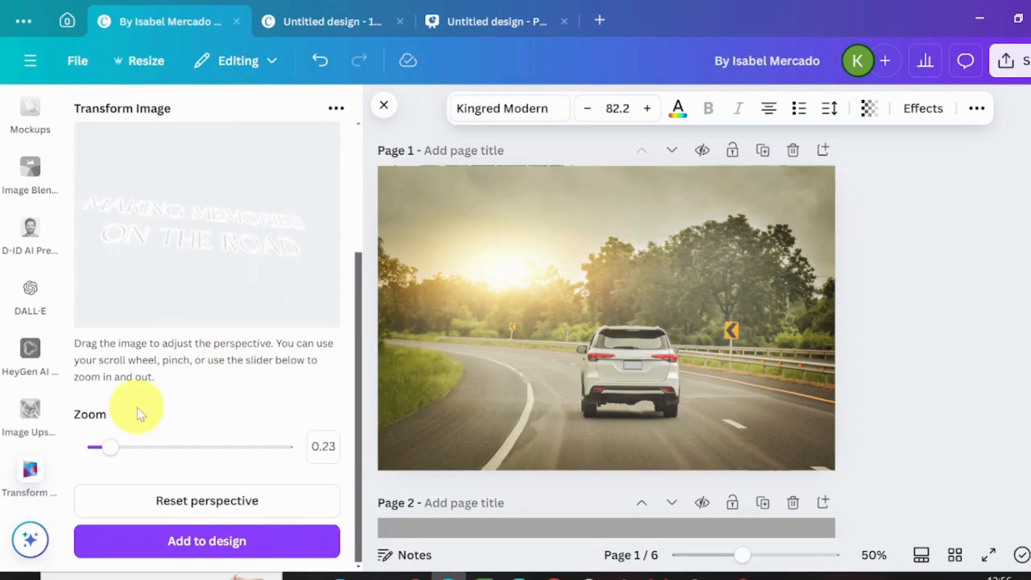
pyautogui.moveTo(121, 449); pyautogui.dragTo(112, 450)
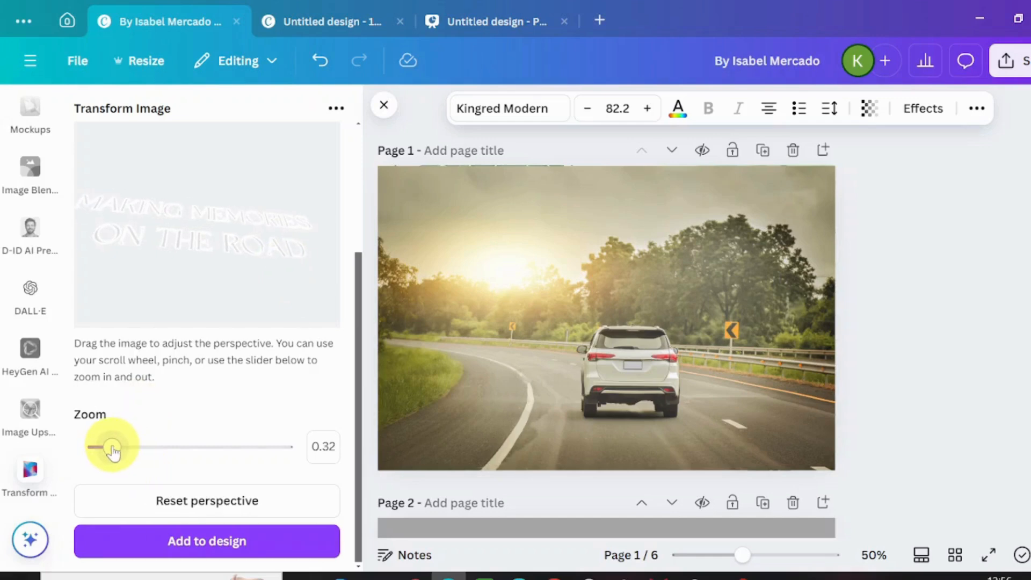
pyautogui.click(222, 542)
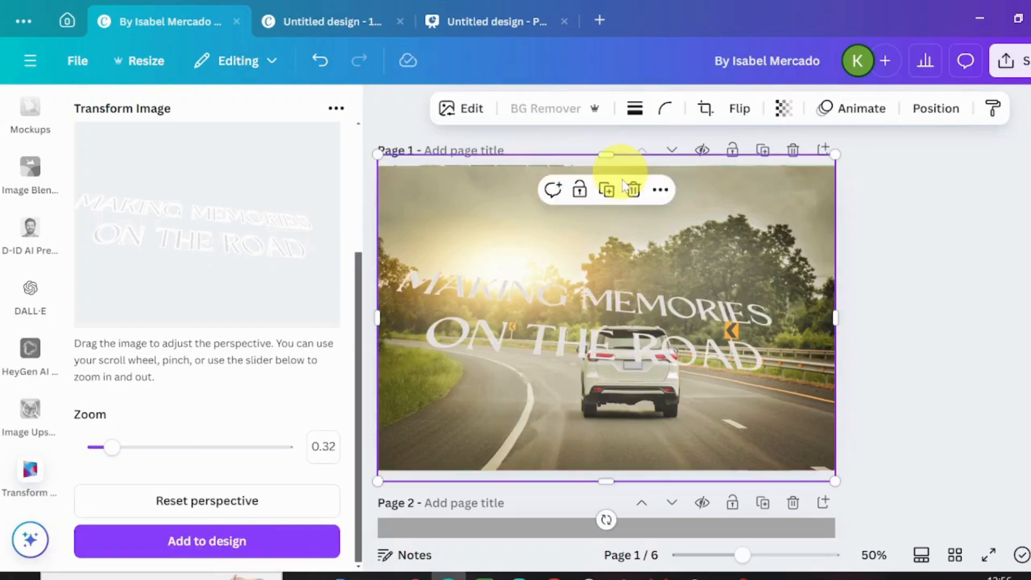
# - Crop the transformed text image's upper, lower and right edges close to the lettering
pyautogui.moveTo(606, 159); pyautogui.dragTo(617, 250)
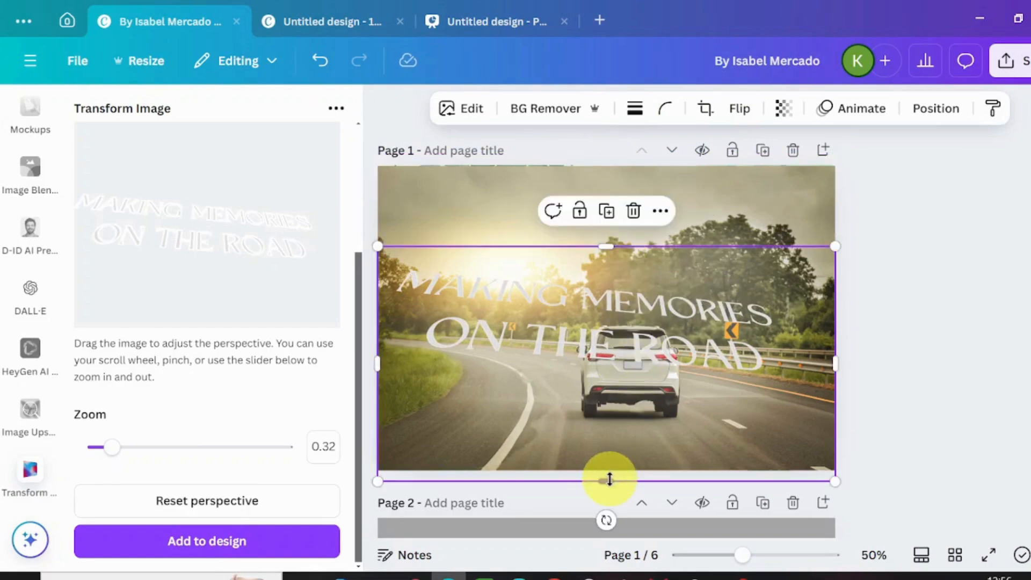
pyautogui.moveTo(610, 480); pyautogui.dragTo(617, 379)
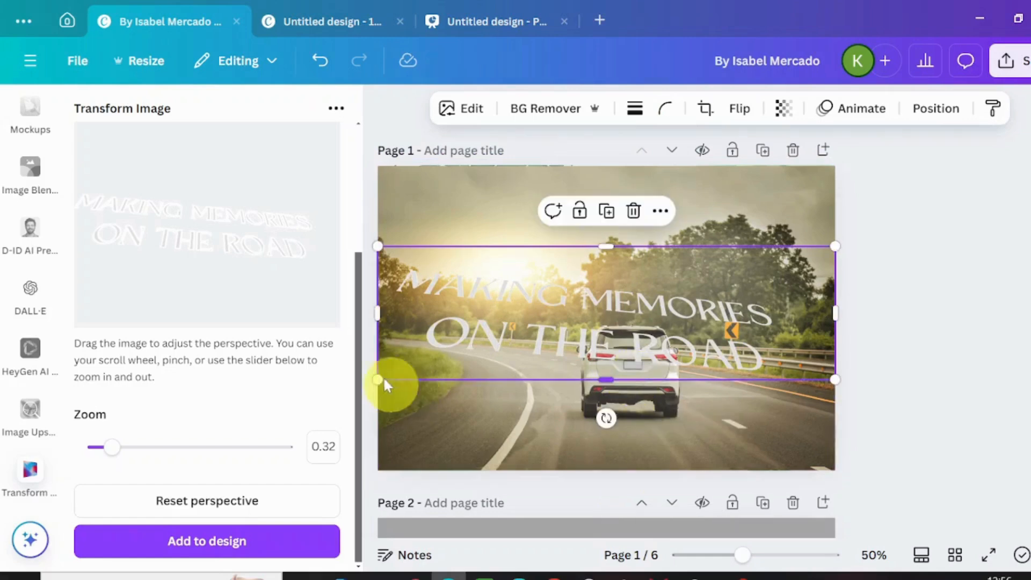
pyautogui.moveTo(833, 313); pyautogui.dragTo(781, 316)
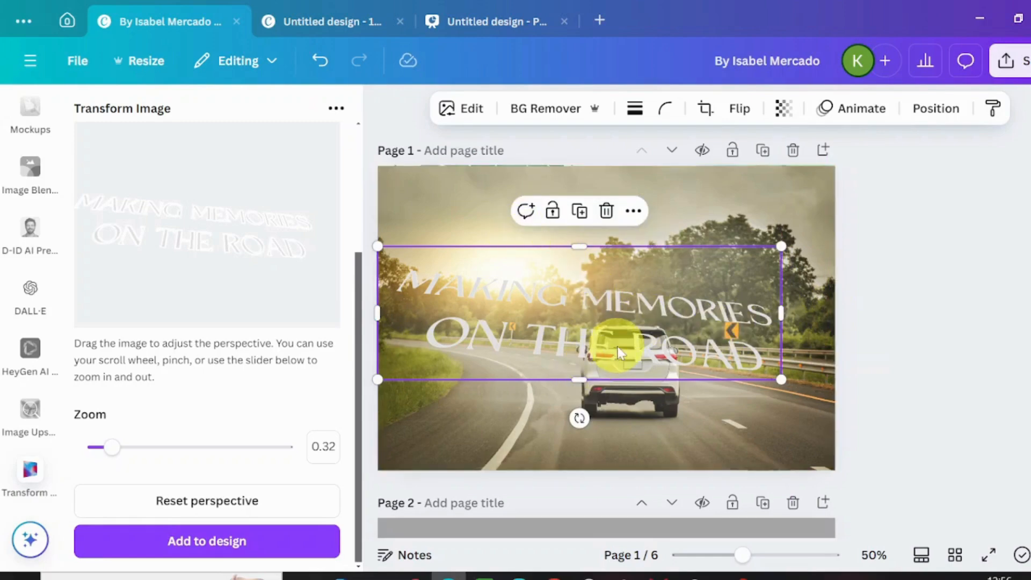
# - Shrink the cropped perspective text and place it on the road just below the car on page 1
pyautogui.moveTo(379, 380); pyautogui.dragTo(536, 323)
pyautogui.moveTo(632, 285); pyautogui.dragTo(606, 430)
pyautogui.click(874, 368)
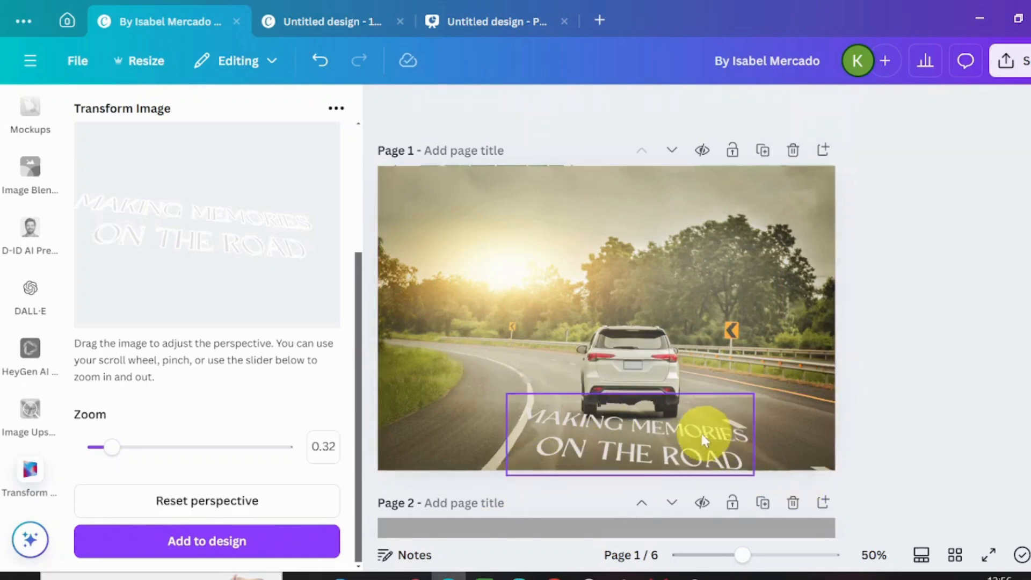
# - Replace the text image on page 1 with a newly tilted version of j.png at a zoom of 0.38
pyautogui.click(687, 437)
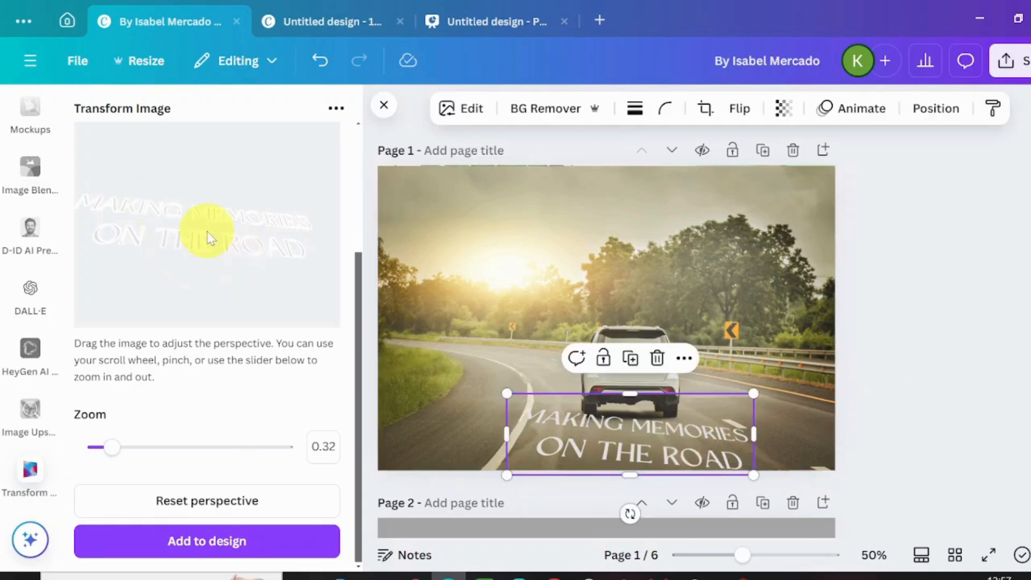
pyautogui.moveTo(143, 221)
pyautogui.mouseDown()
pyautogui.moveTo(152, 219)
pyautogui.moveTo(131, 217)
pyautogui.moveTo(140, 217)
pyautogui.mouseUp()
pyautogui.press('Delete')
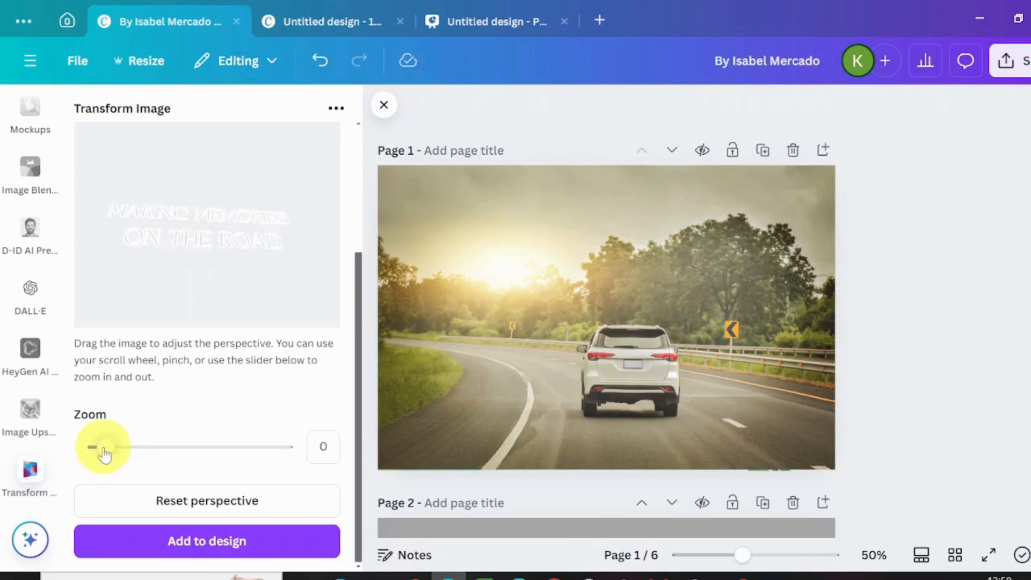
pyautogui.moveTo(107, 450); pyautogui.dragTo(112, 448)
pyautogui.click(201, 543)
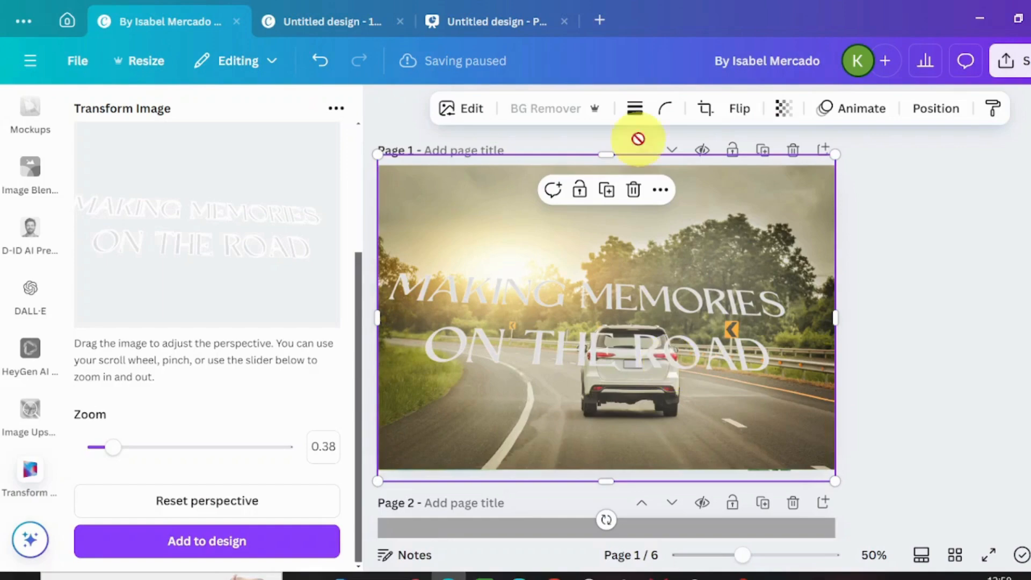
# - Shrink the new text image and place it on the road surface to the left of the car, across the white lane line
pyautogui.moveTo(835, 154); pyautogui.dragTo(562, 341)
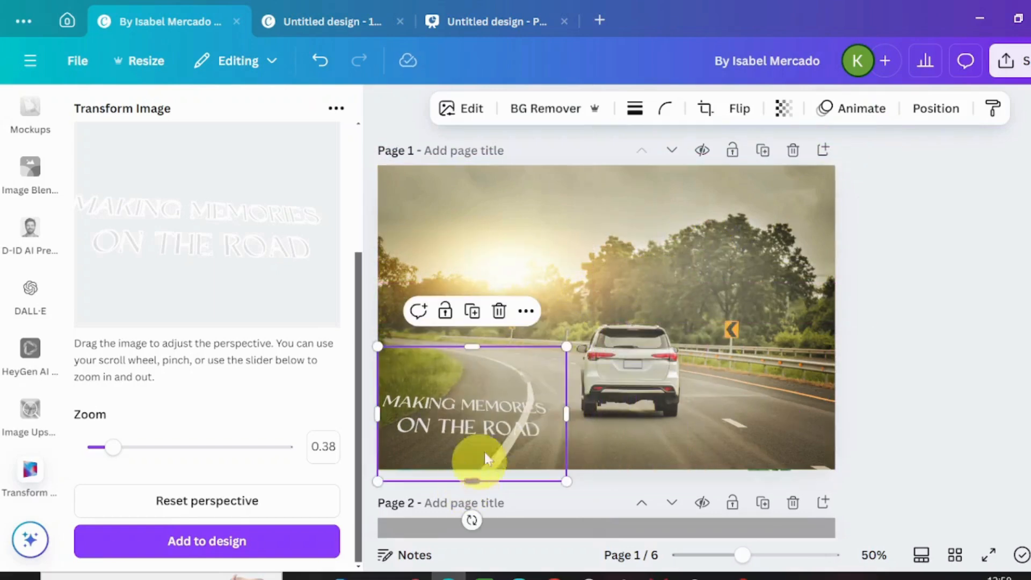
pyautogui.moveTo(491, 438); pyautogui.dragTo(516, 441)
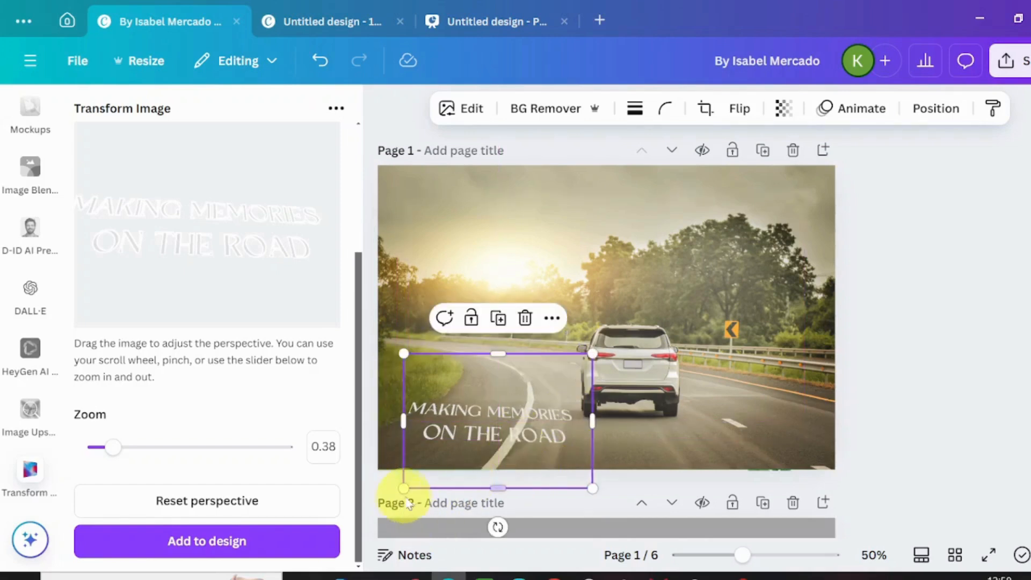
pyautogui.moveTo(406, 487); pyautogui.dragTo(455, 459)
pyautogui.moveTo(514, 398); pyautogui.dragTo(490, 402)
pyautogui.click(669, 417)
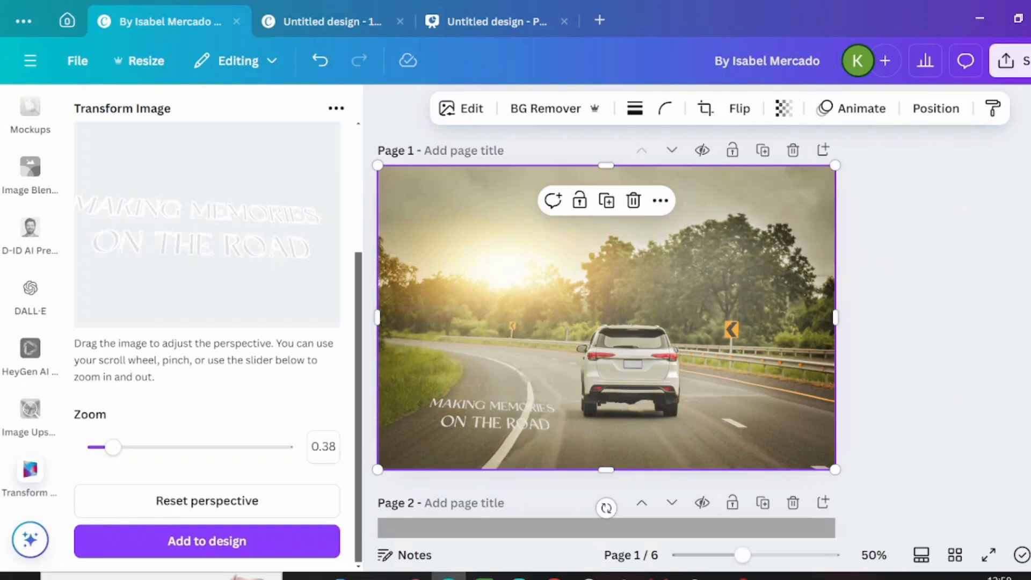
# - Set up a PNG download with transparent background from the globe logo's page 4 and close the settings without downloading
pyautogui.scroll(-10, 606, 312)
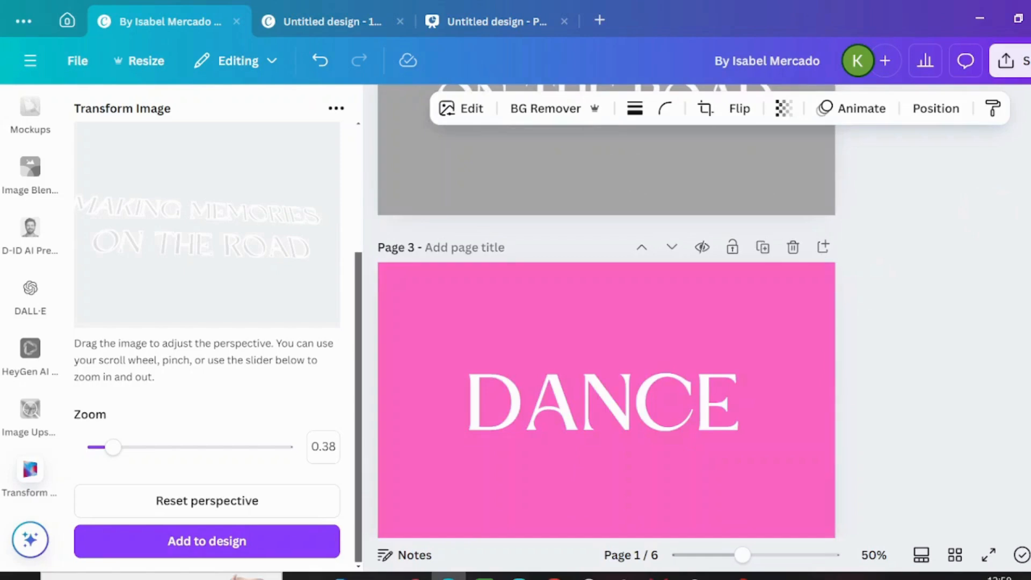
pyautogui.scroll(2, 1027, 451)
pyautogui.scroll(-12, 1027, 451)
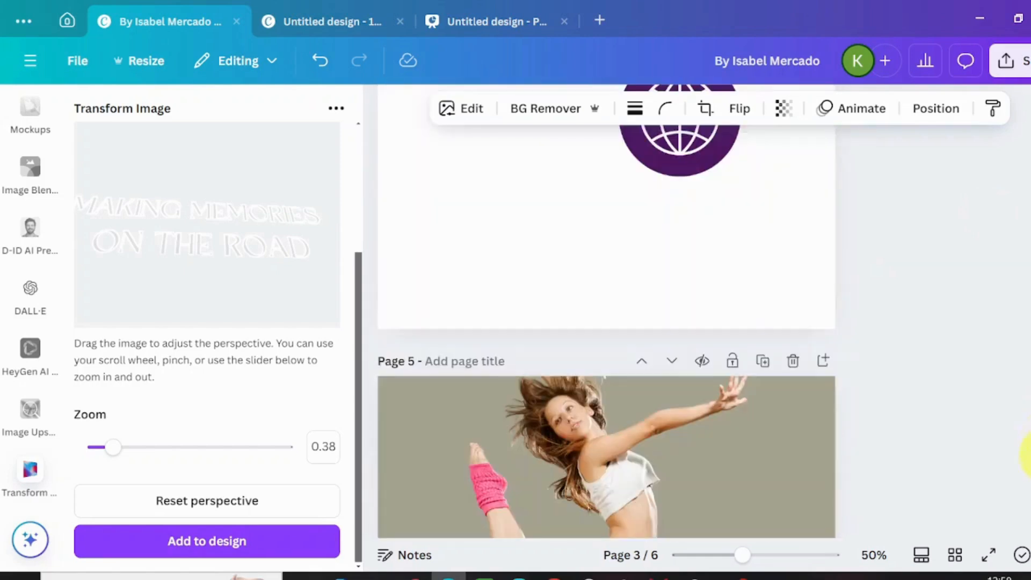
pyautogui.scroll(3, 1027, 419)
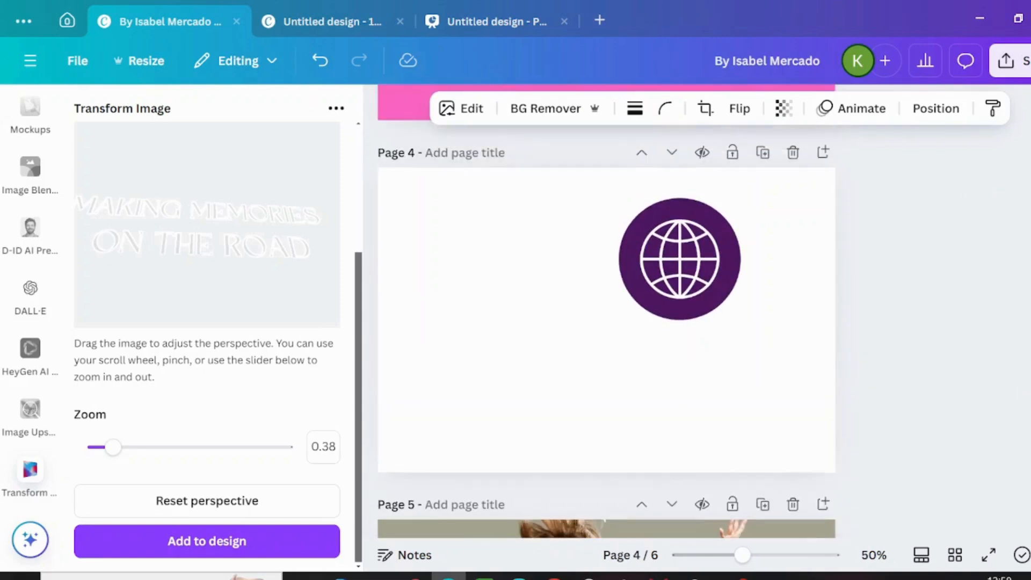
pyautogui.click(668, 374)
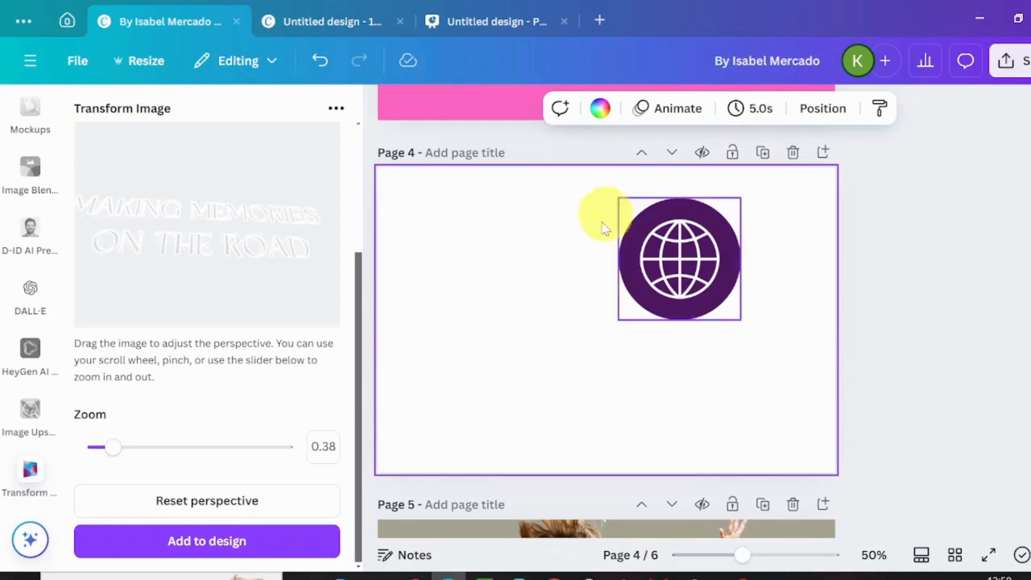
pyautogui.click(1015, 67)
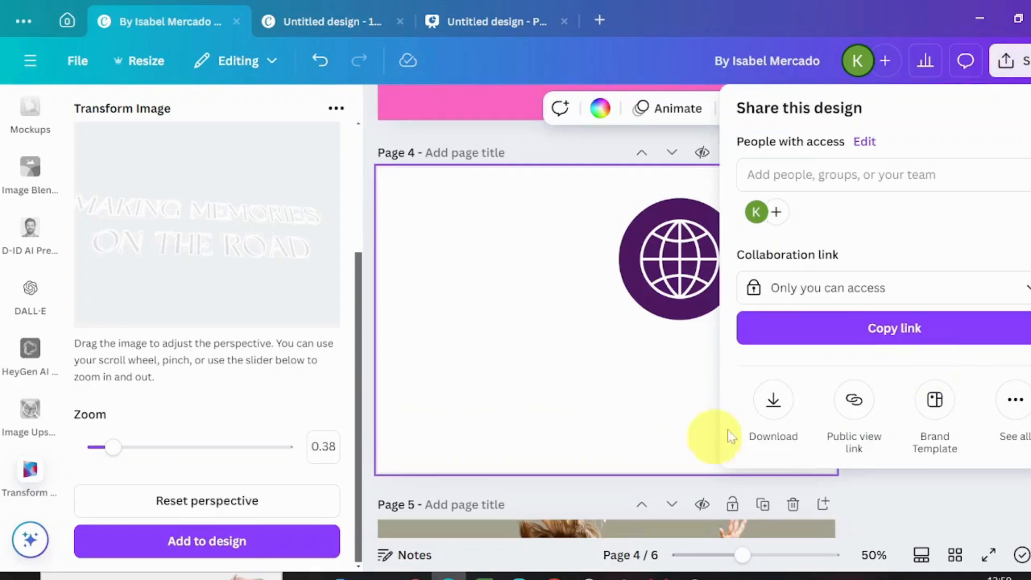
pyautogui.click(772, 405)
pyautogui.click(743, 353)
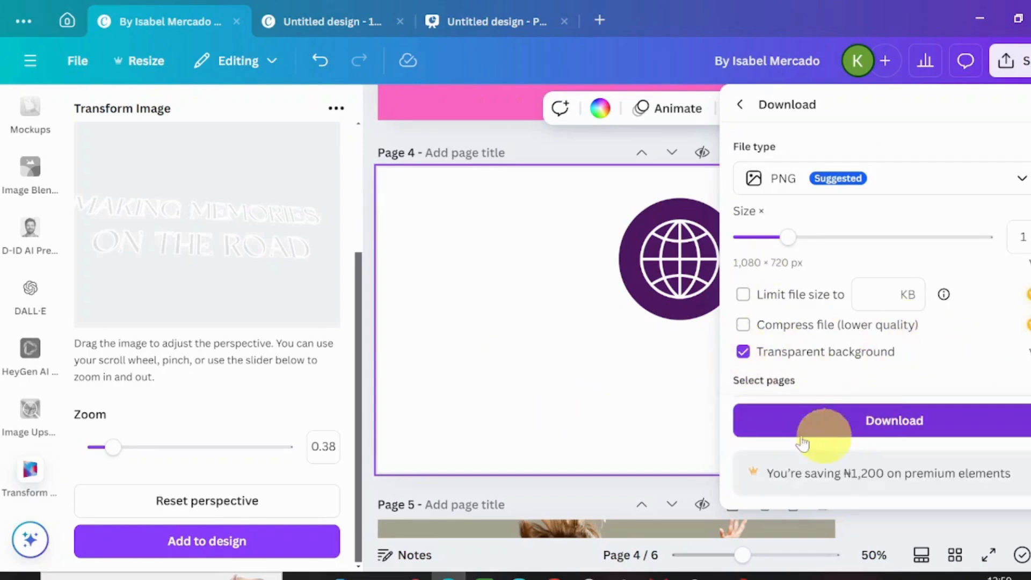
pyautogui.click(576, 348)
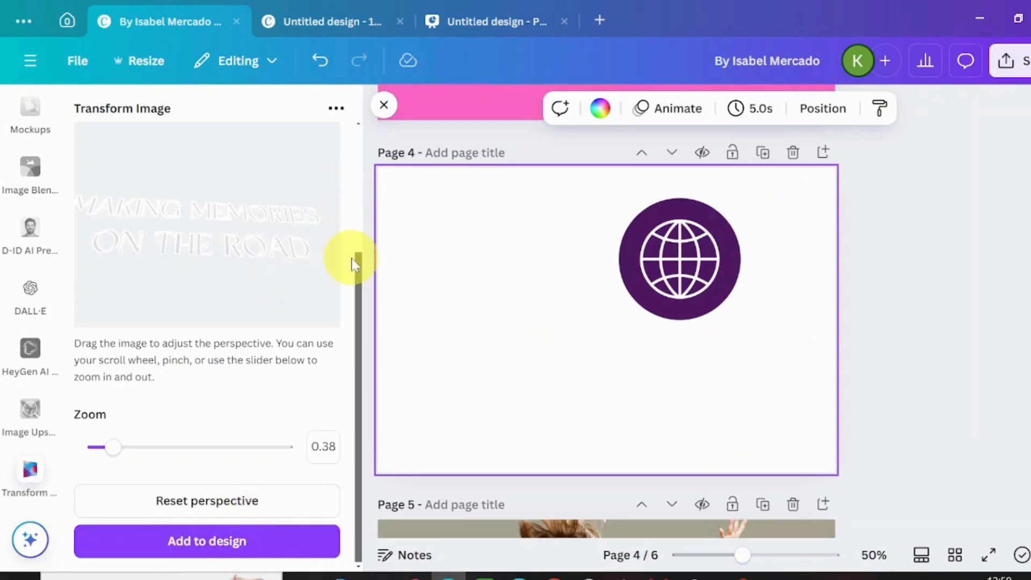
# - Replace j.png in the Transform Image app with i.png from the Downloads folder
pyautogui.moveTo(359, 263); pyautogui.dragTo(357, 134)
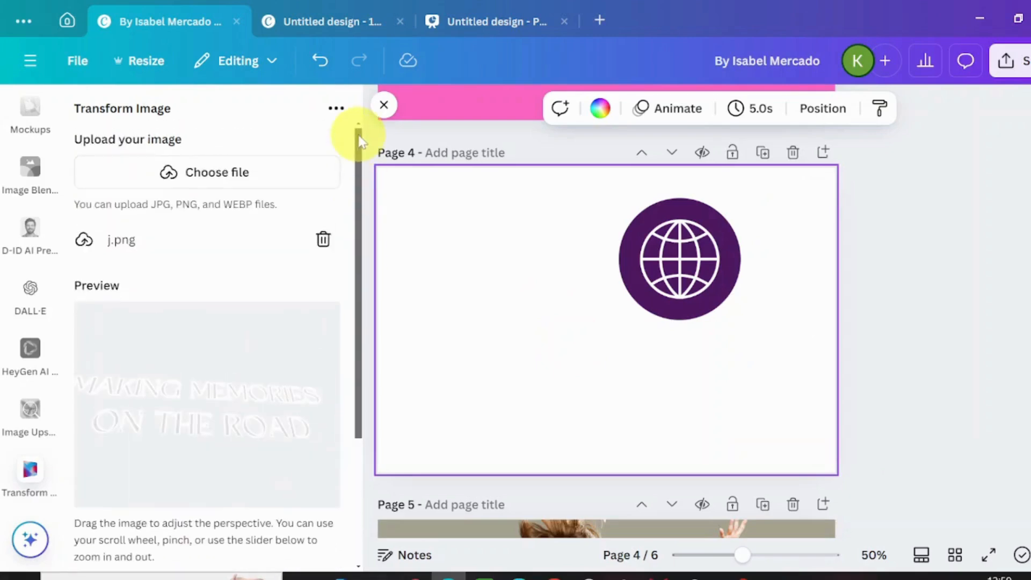
pyautogui.click(316, 244)
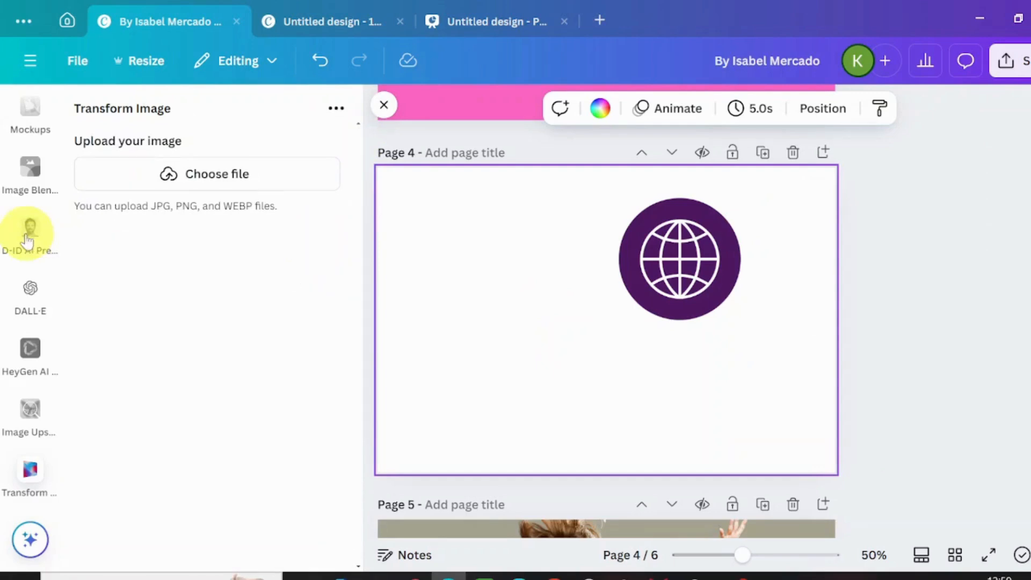
pyautogui.click(204, 191)
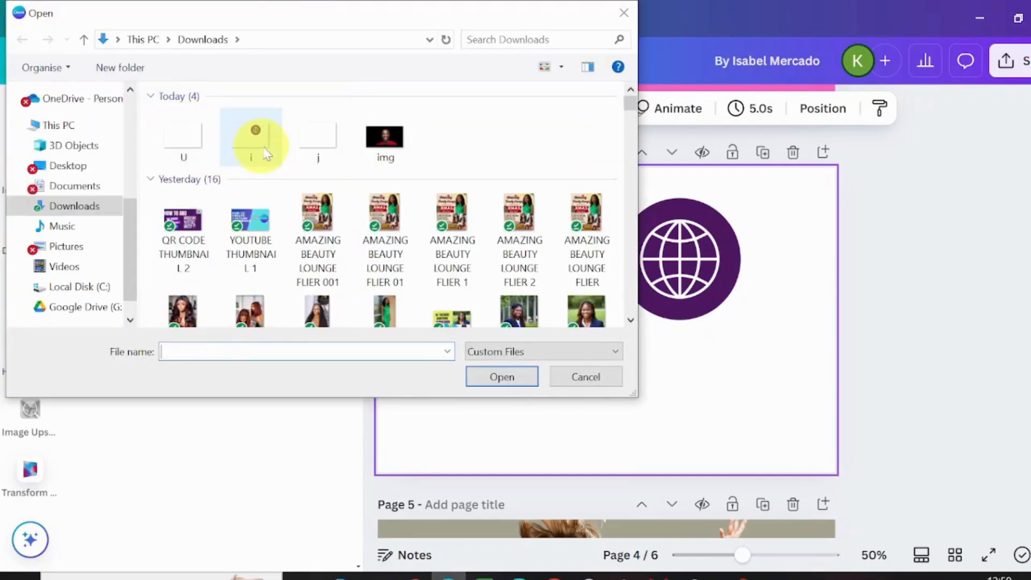
pyautogui.click(263, 153)
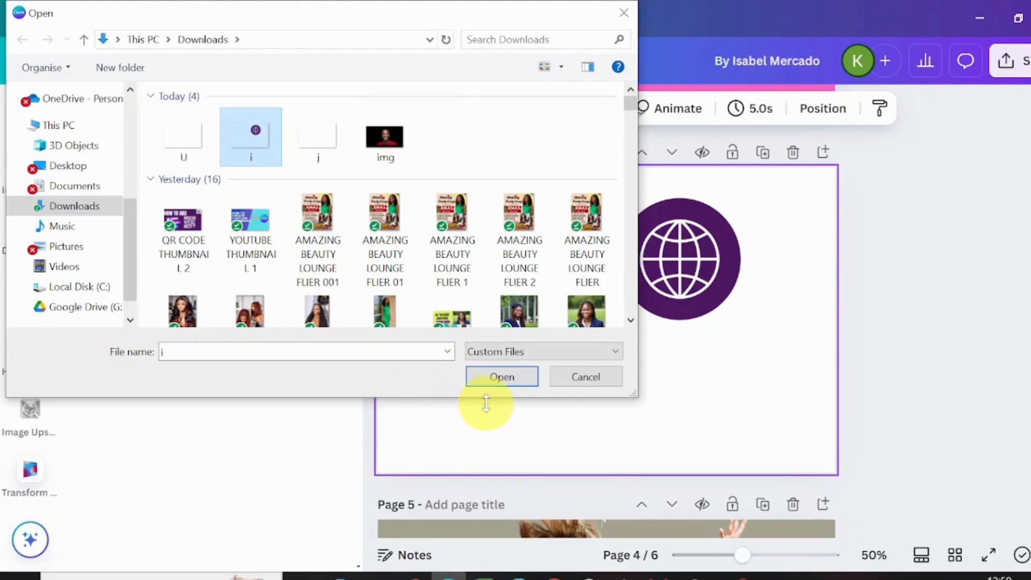
pyautogui.click(505, 379)
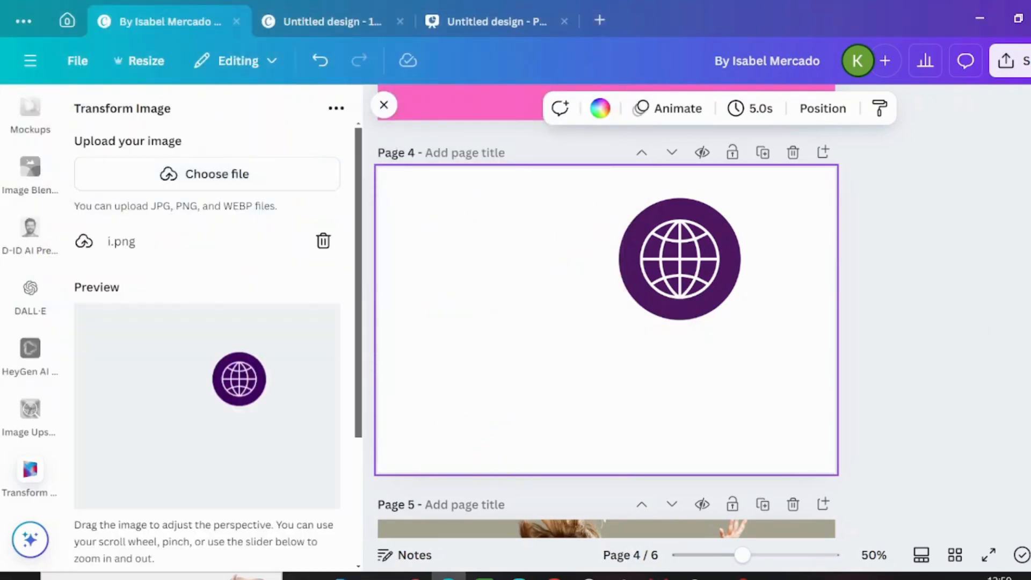
# - Tilt the globe logo in perspective with a zoom of 0.92 and add it to the road photo on page 1
pyautogui.scroll(15, 1015, 115)
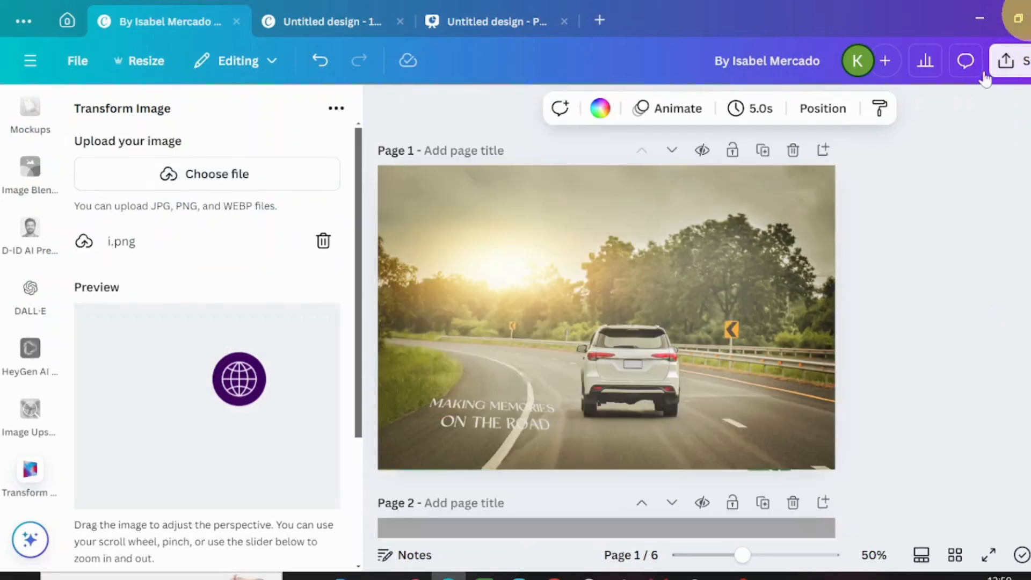
pyautogui.click(702, 306)
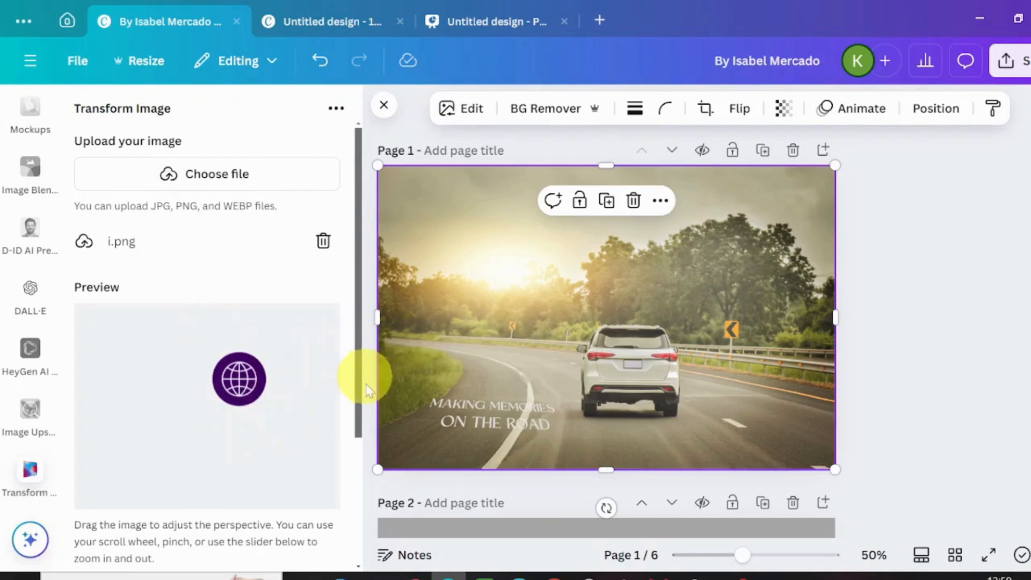
pyautogui.moveTo(357, 371); pyautogui.dragTo(329, 525)
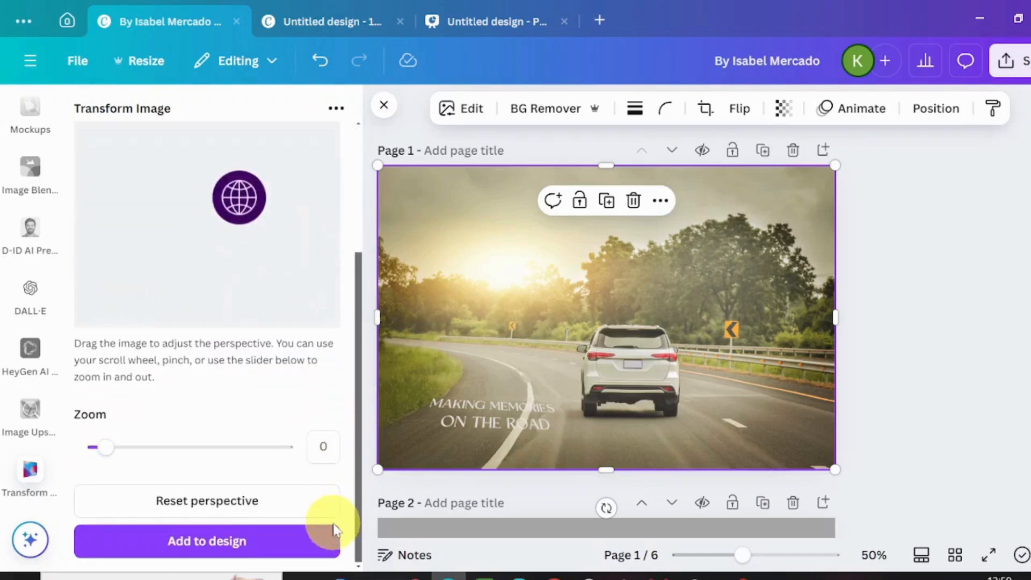
pyautogui.moveTo(110, 448)
pyautogui.mouseDown()
pyautogui.moveTo(136, 449)
pyautogui.moveTo(124, 450)
pyautogui.mouseUp()
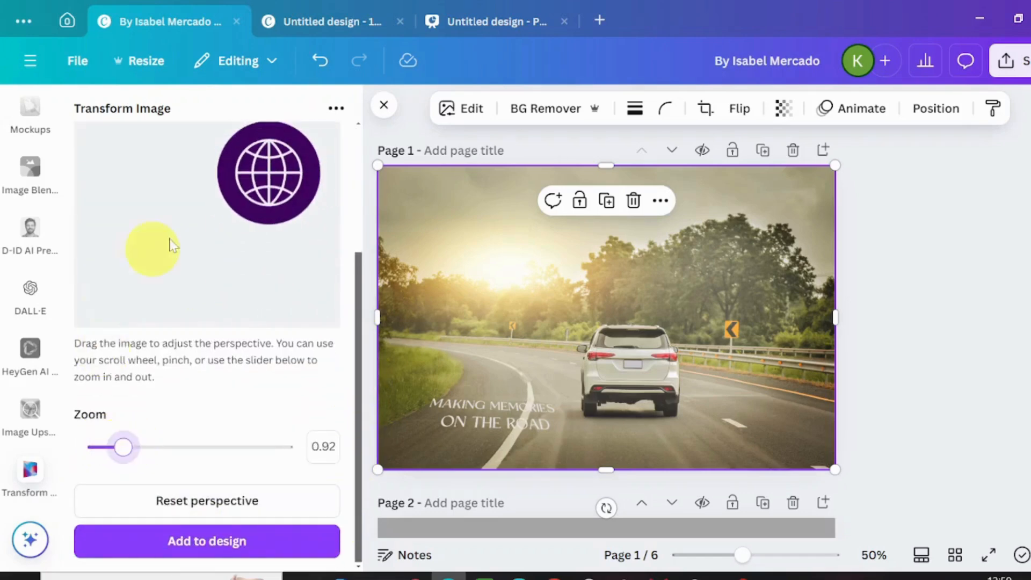
pyautogui.moveTo(258, 208); pyautogui.dragTo(246, 176)
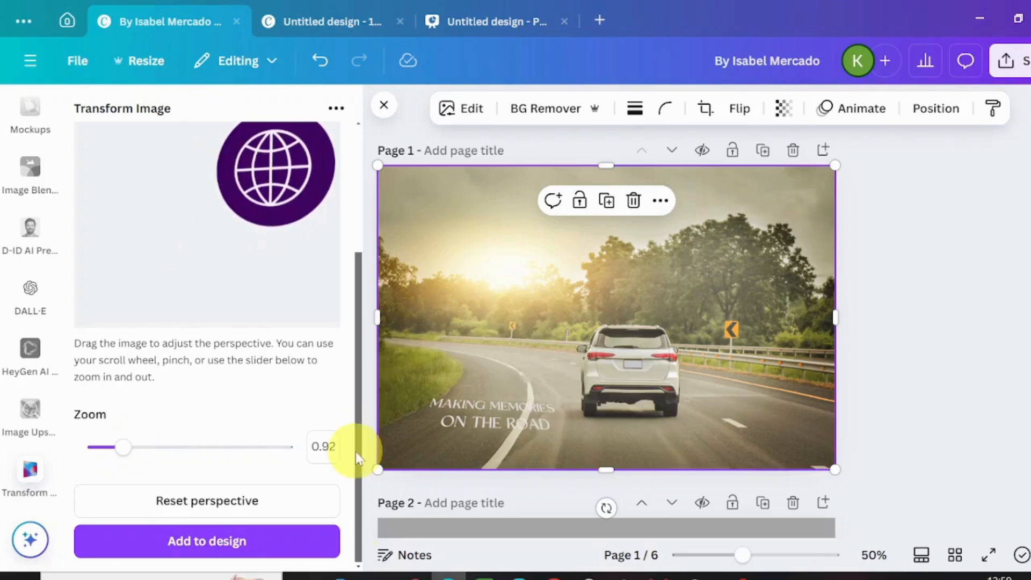
pyautogui.click(251, 548)
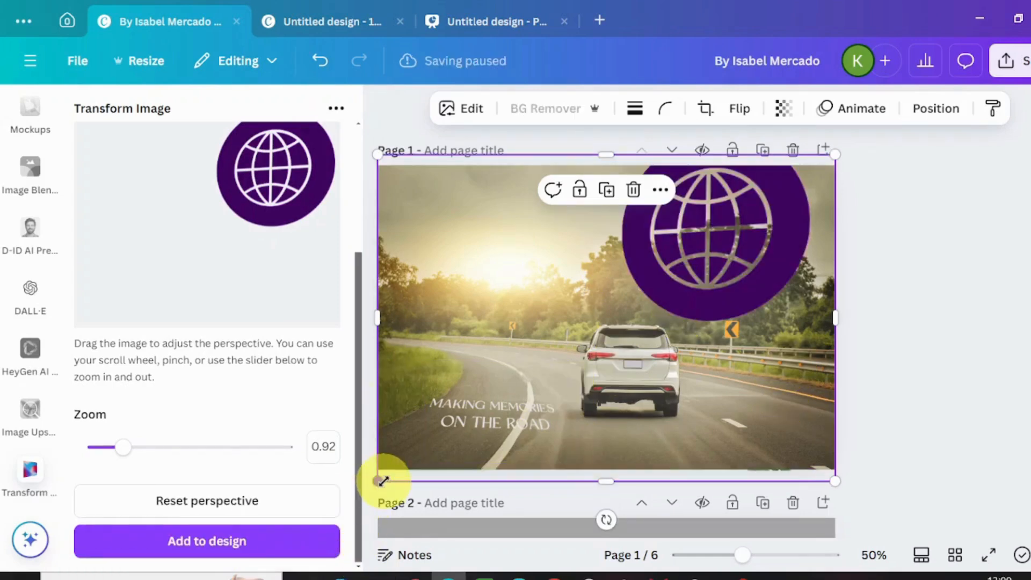
# - Shrink the transformed globe logo, place it over the photo's upper-left area and close the Transform Image app
pyautogui.moveTo(383, 480); pyautogui.dragTo(683, 321)
pyautogui.moveTo(778, 229); pyautogui.dragTo(477, 253)
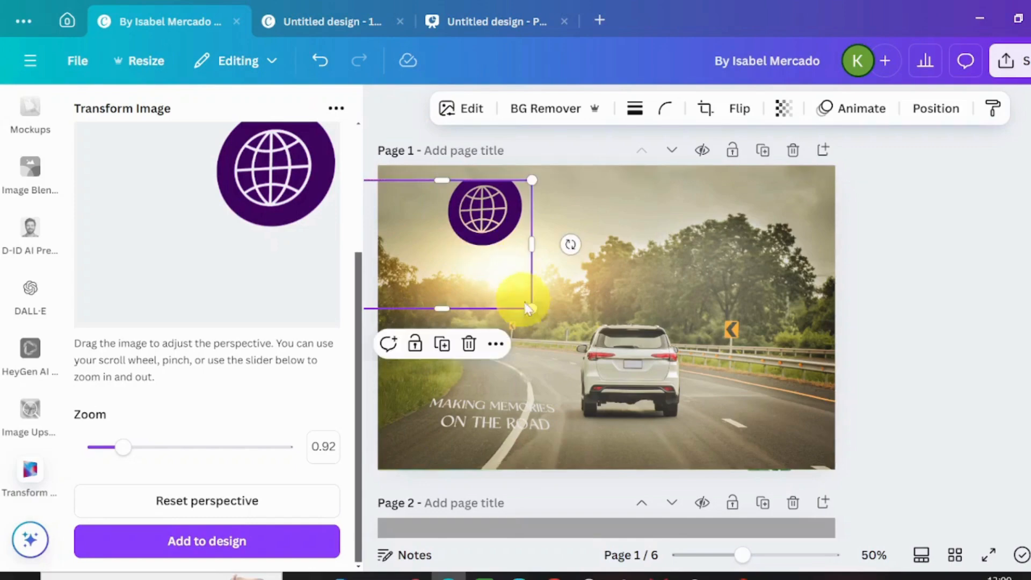
pyautogui.moveTo(555, 327); pyautogui.dragTo(577, 339)
pyautogui.moveTo(515, 259); pyautogui.dragTo(455, 290)
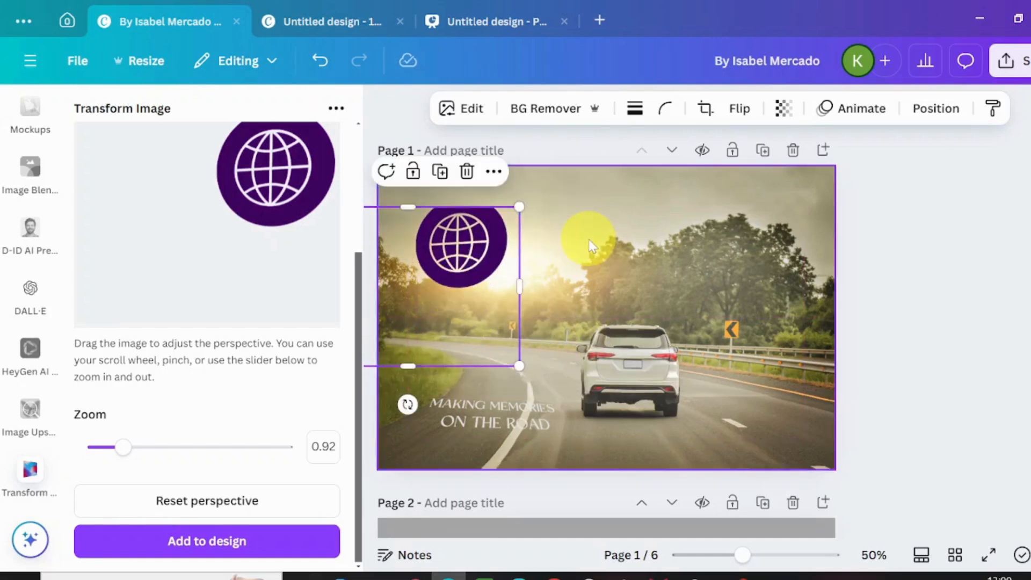
pyautogui.click(591, 239)
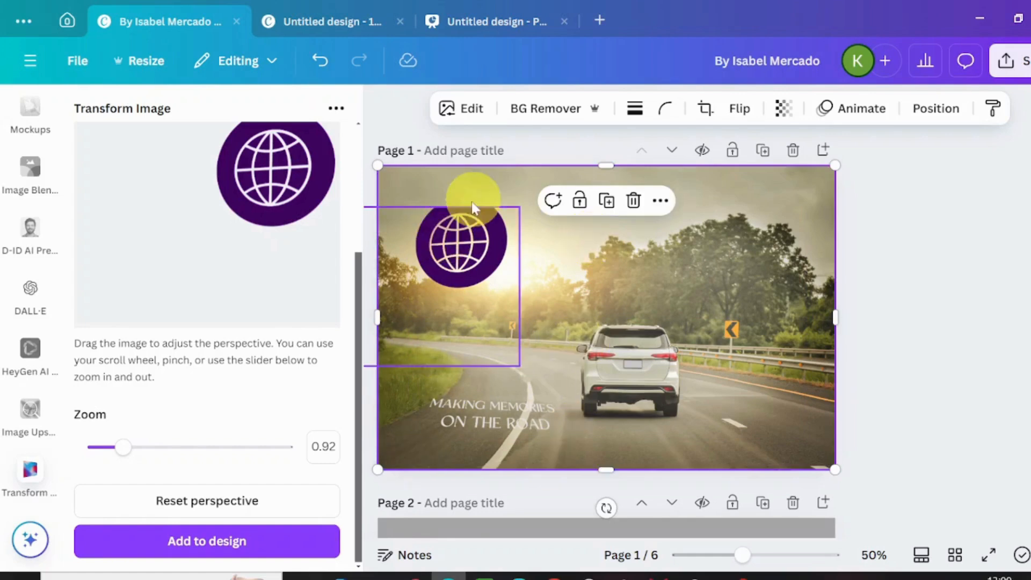
pyautogui.click(472, 210)
pyautogui.click(660, 291)
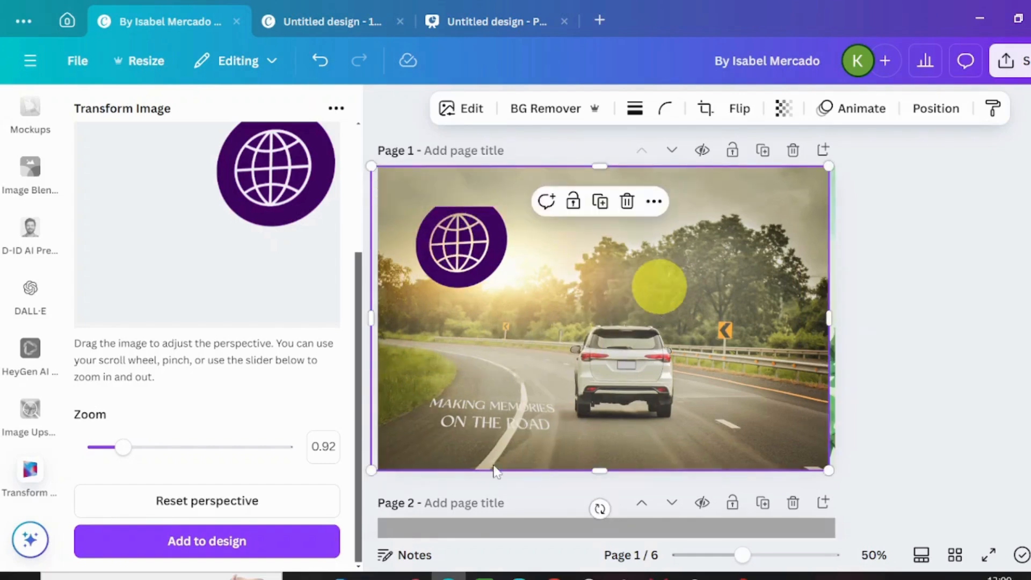
pyautogui.moveTo(267, 187); pyautogui.dragTo(272, 182)
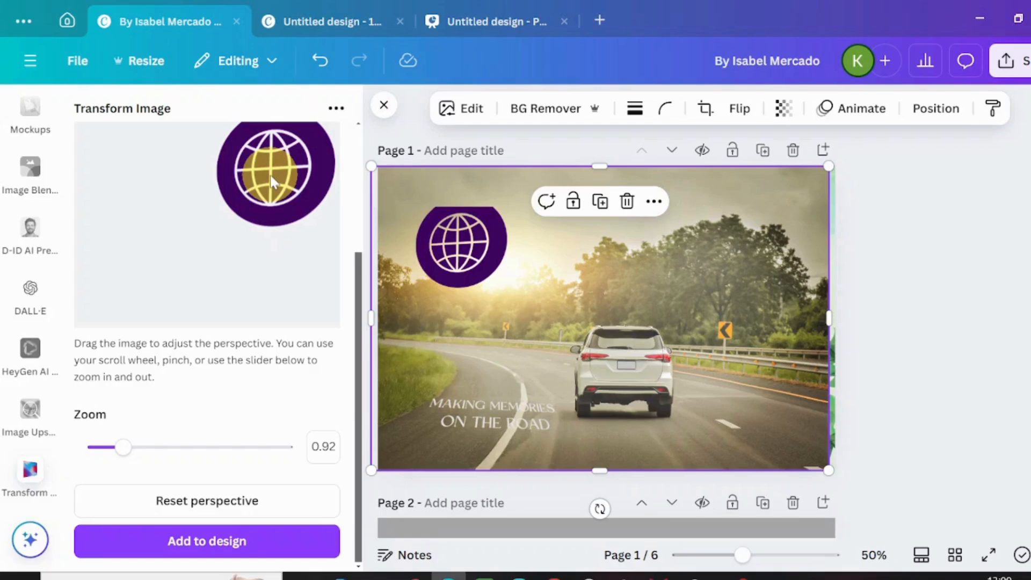
pyautogui.click(939, 192)
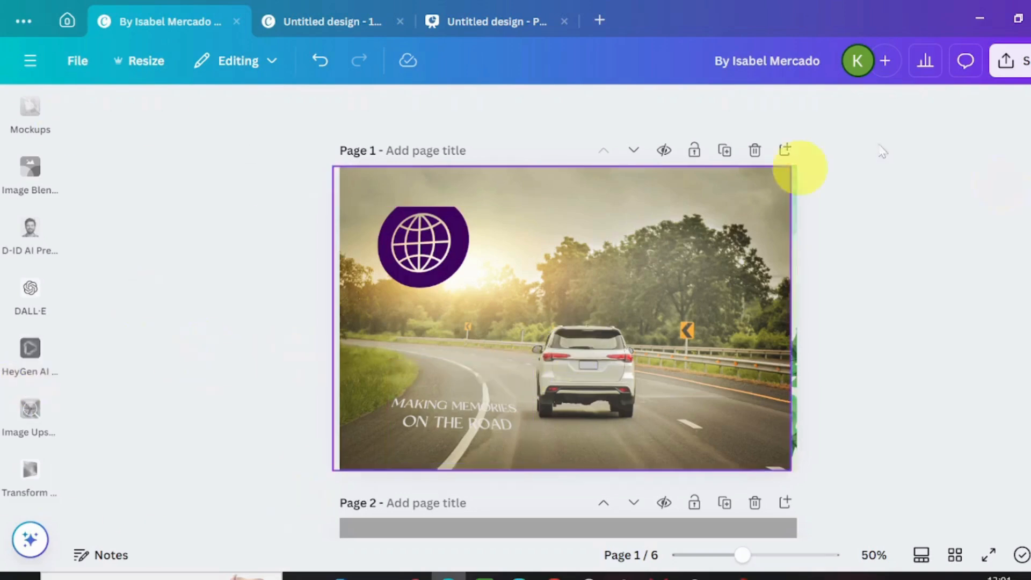
# - In the untitled 1080px × 720px birthday design, remove the party popper graphic from page 1 and close the Text Maker app
pyautogui.click(378, 30)
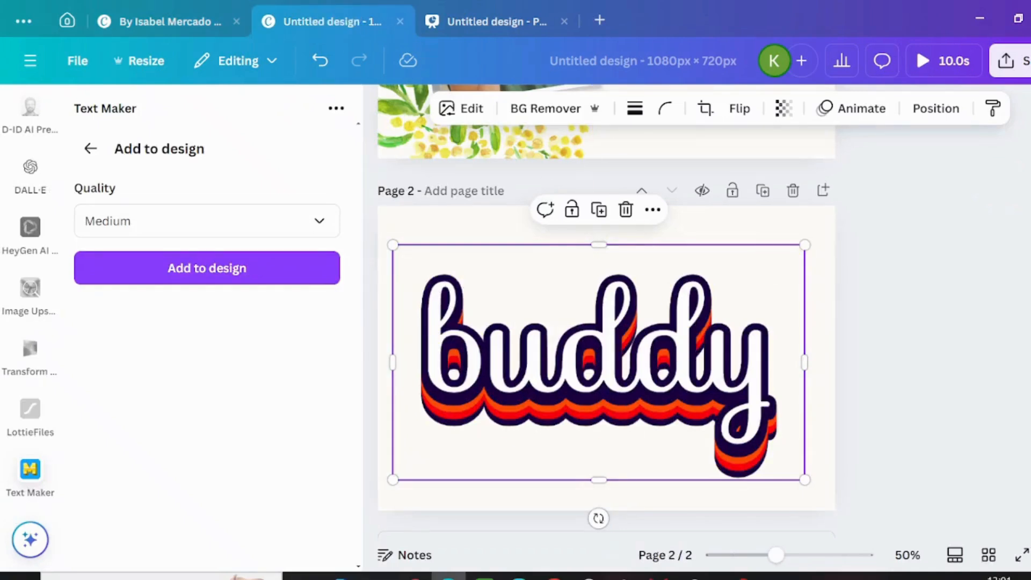
pyautogui.scroll(5, 989, 103)
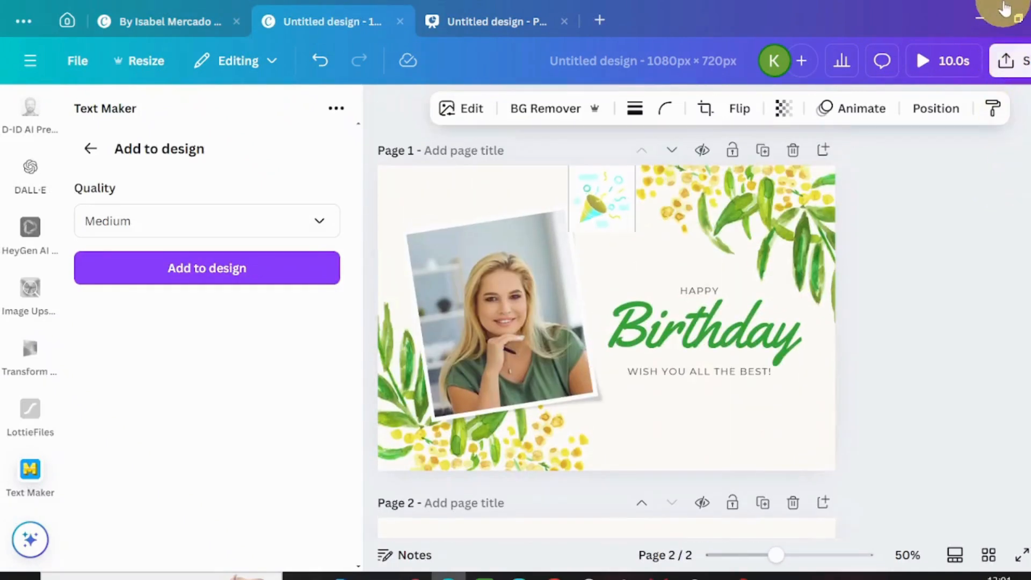
pyautogui.click(488, 198)
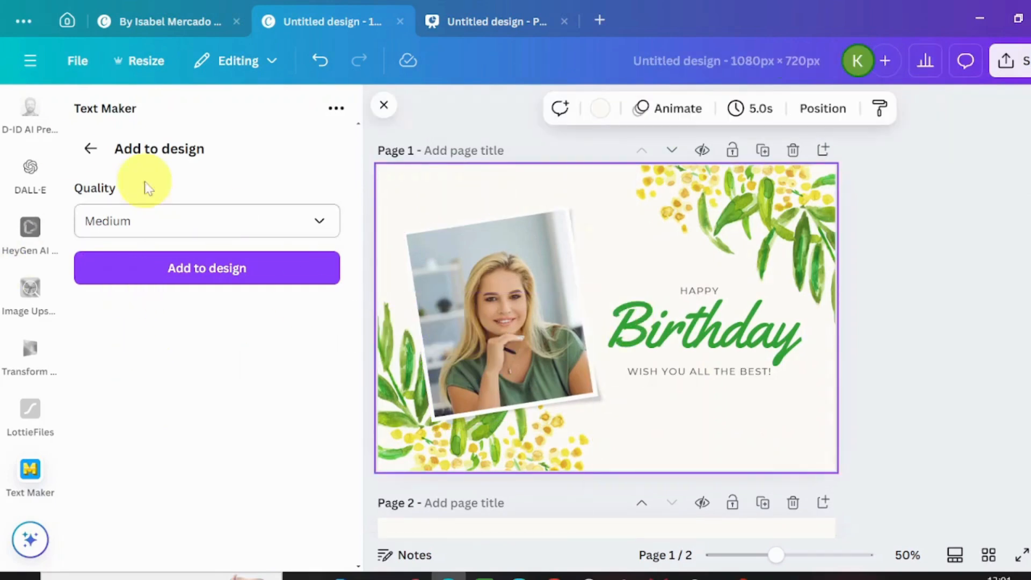
pyautogui.click(90, 148)
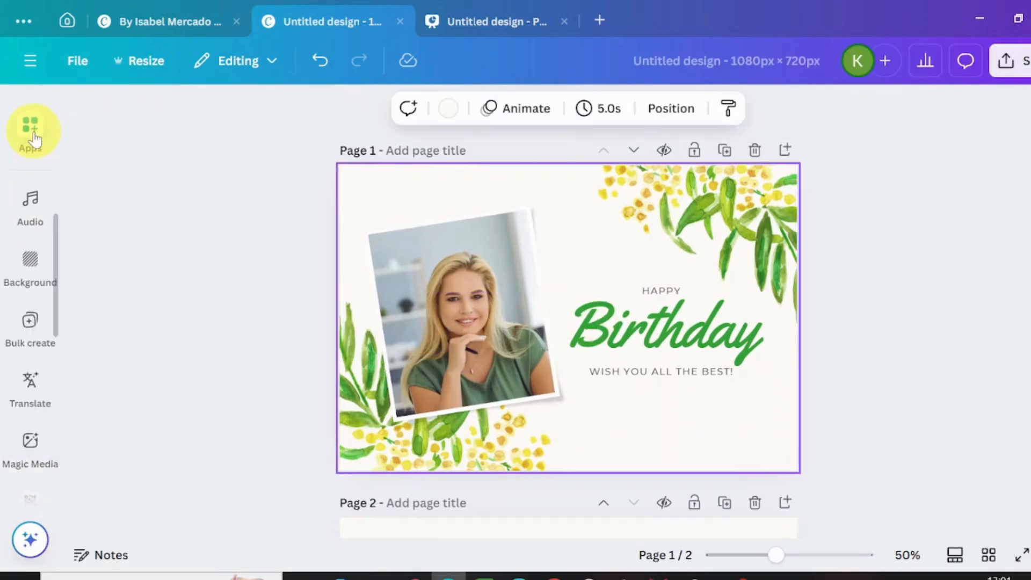
# - Search the Canva apps for PATTERN and open the Patterns app by Spark Labs
pyautogui.click(30, 129)
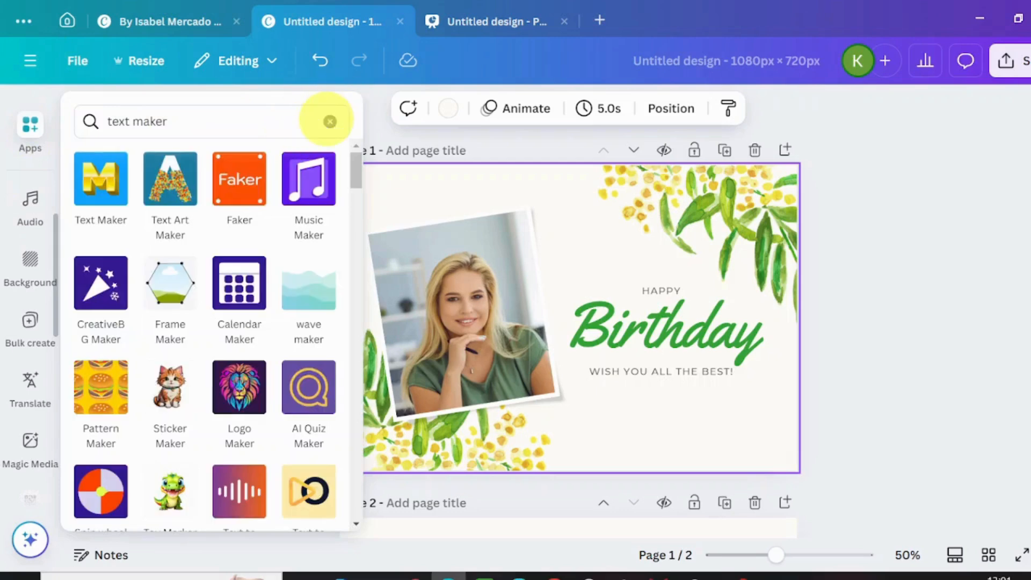
pyautogui.click(329, 124)
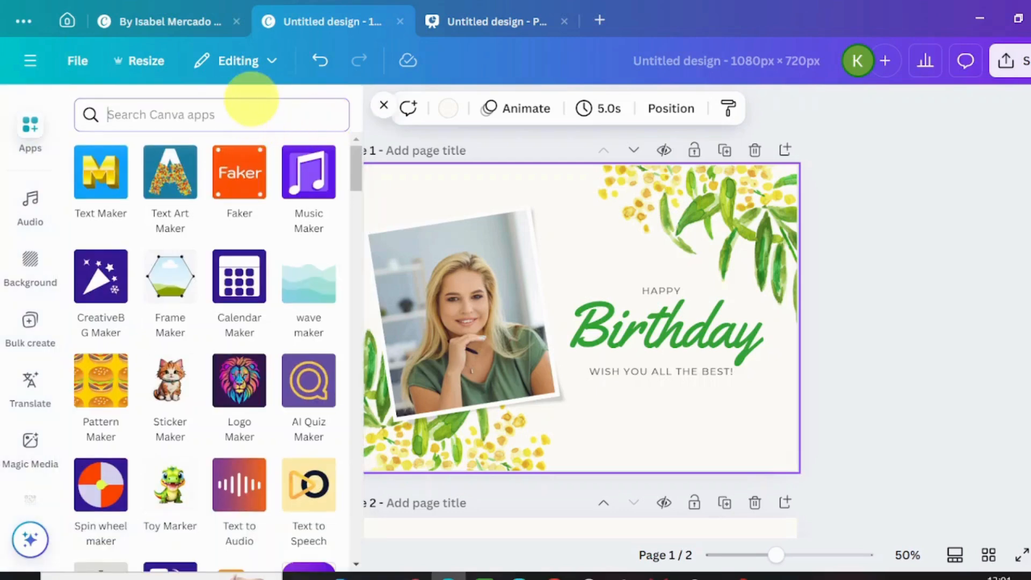
pyautogui.write('PATTERN')
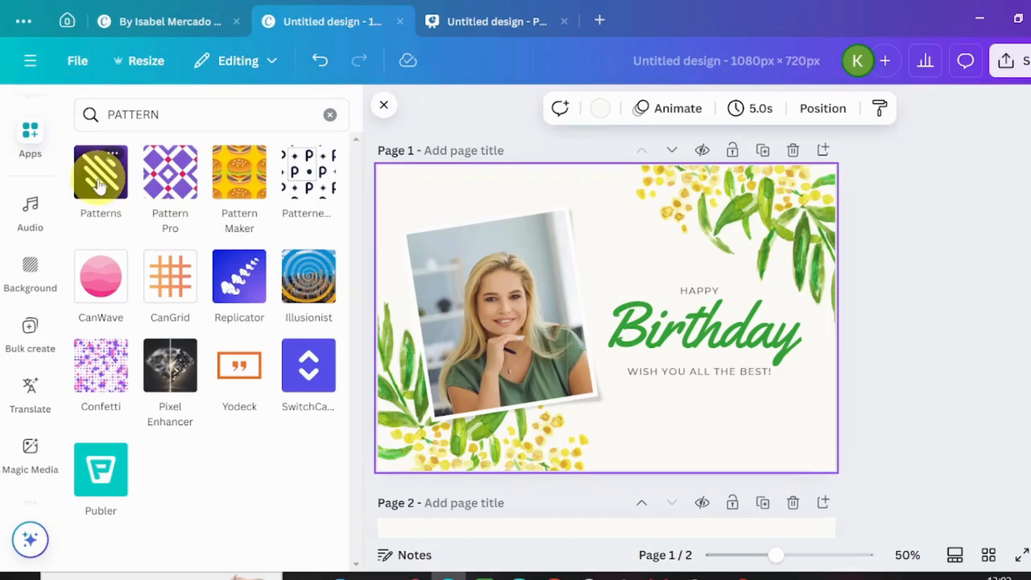
pyautogui.click(99, 185)
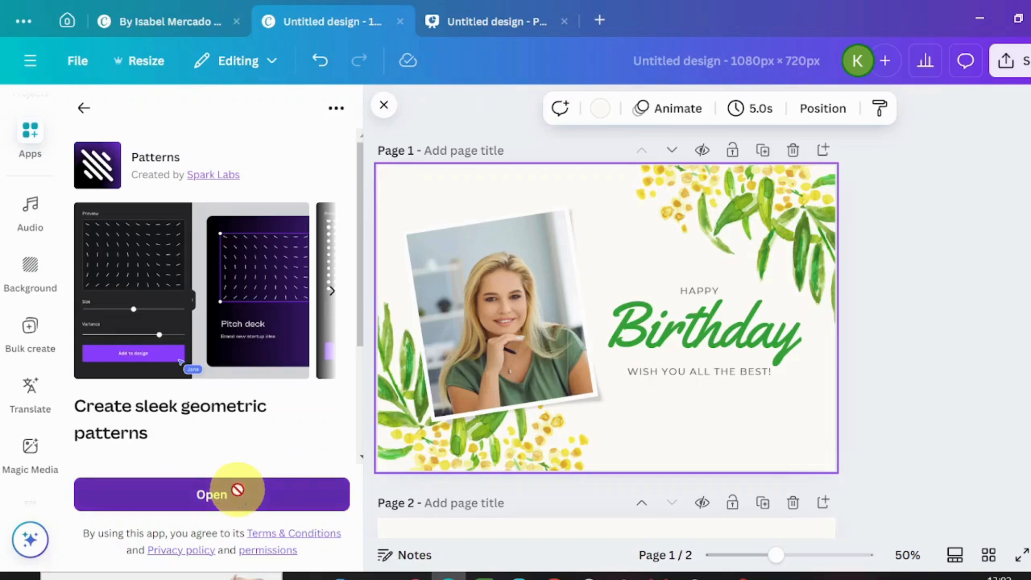
pyautogui.click(237, 496)
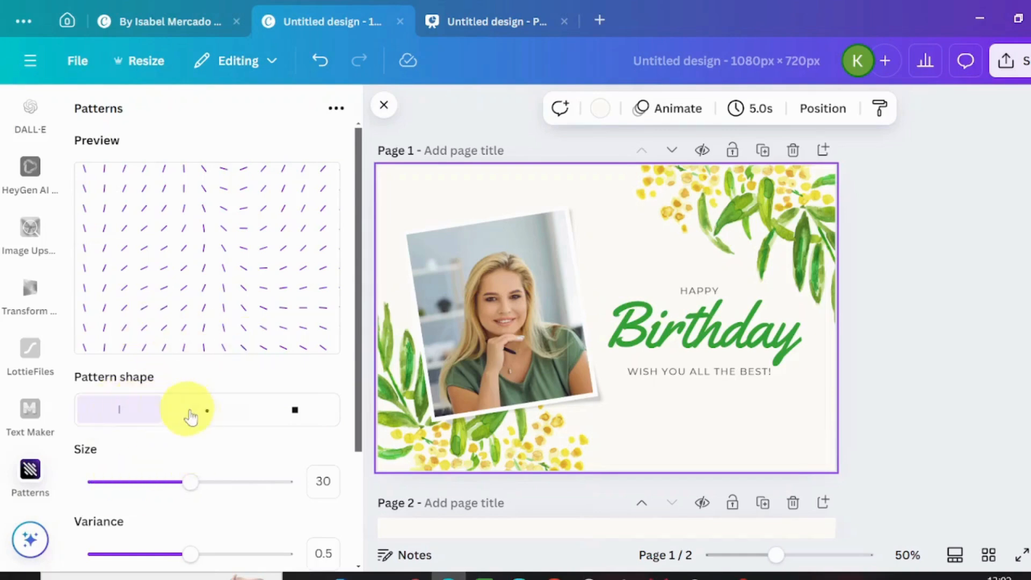
# - Preview the dot and square pattern shapes and return to the line shape
pyautogui.click(206, 416)
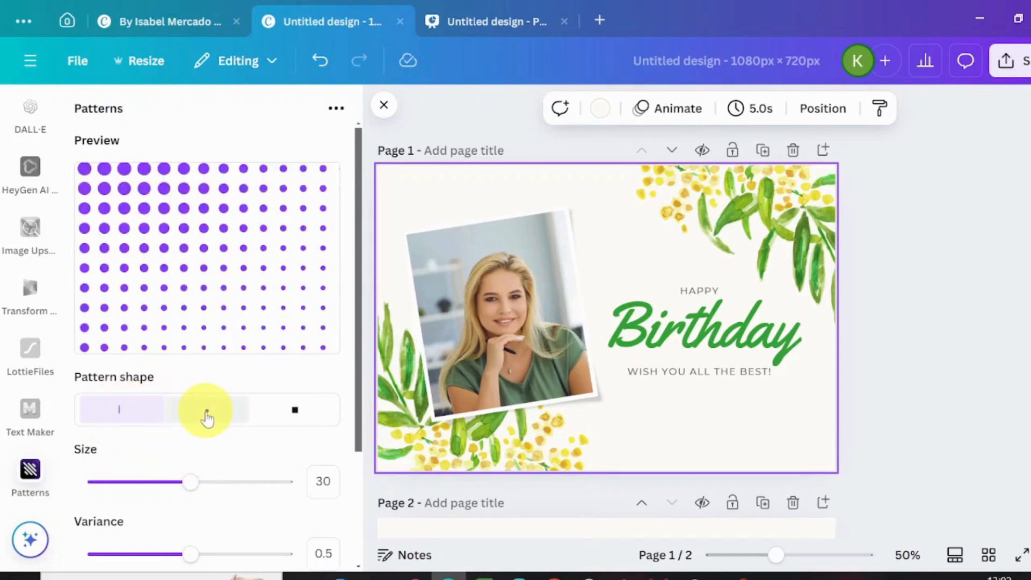
pyautogui.click(296, 412)
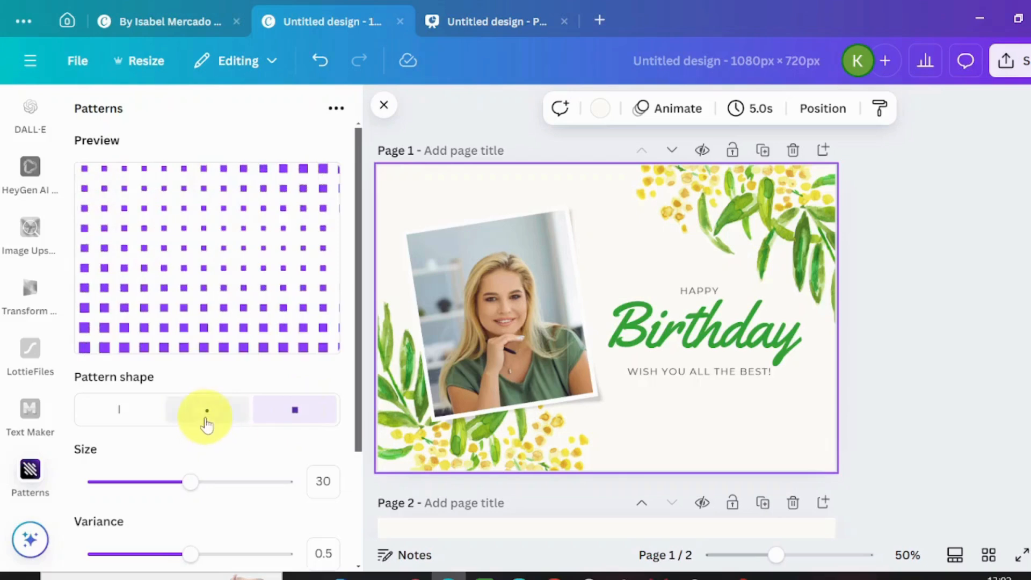
pyautogui.click(114, 419)
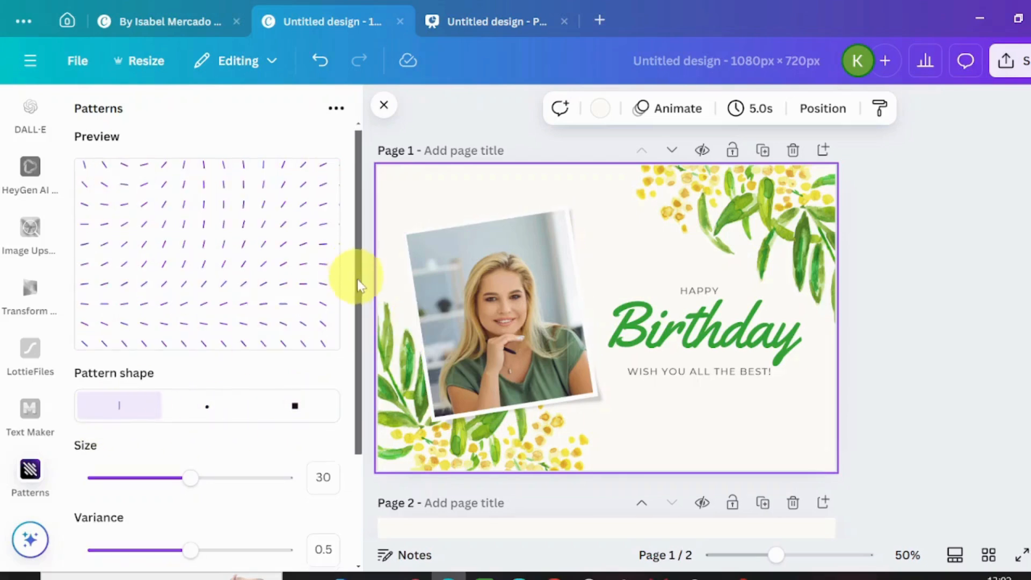
# - Try different sizes and variances on the line pattern, ending with size 21 and variance 0.4
pyautogui.scroll(-2, 365, 295)
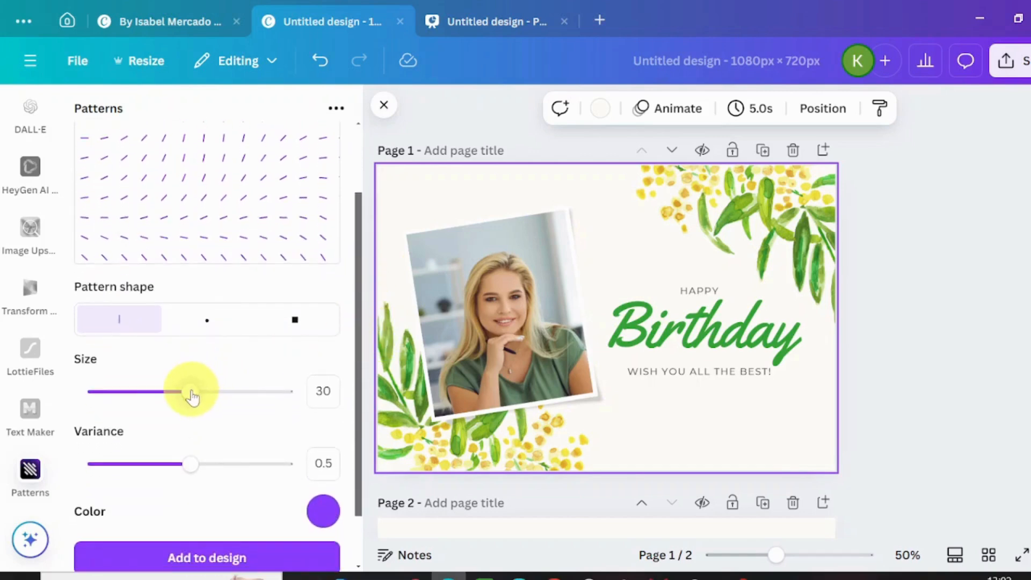
pyautogui.moveTo(192, 396); pyautogui.dragTo(104, 397)
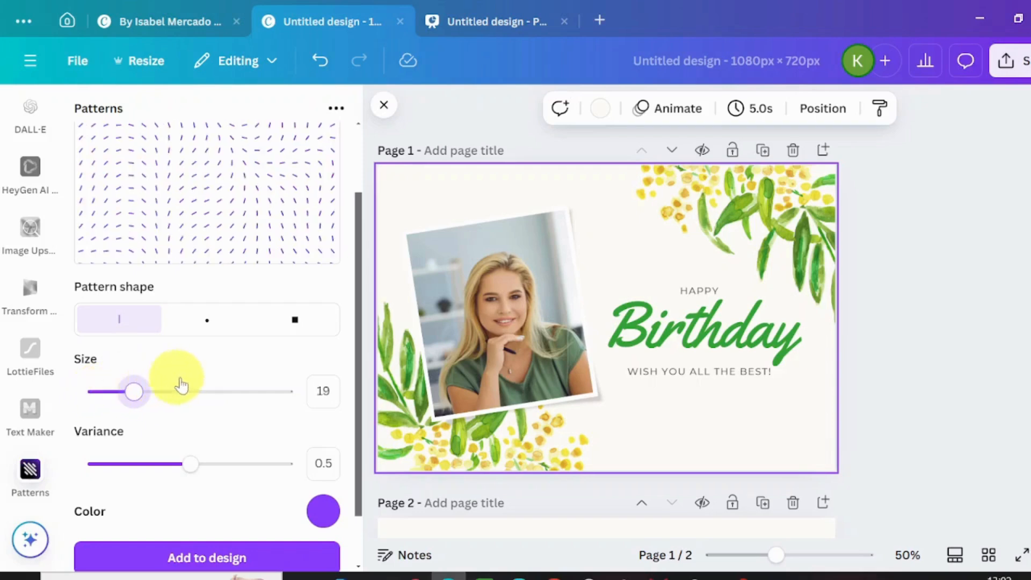
pyautogui.click(285, 389)
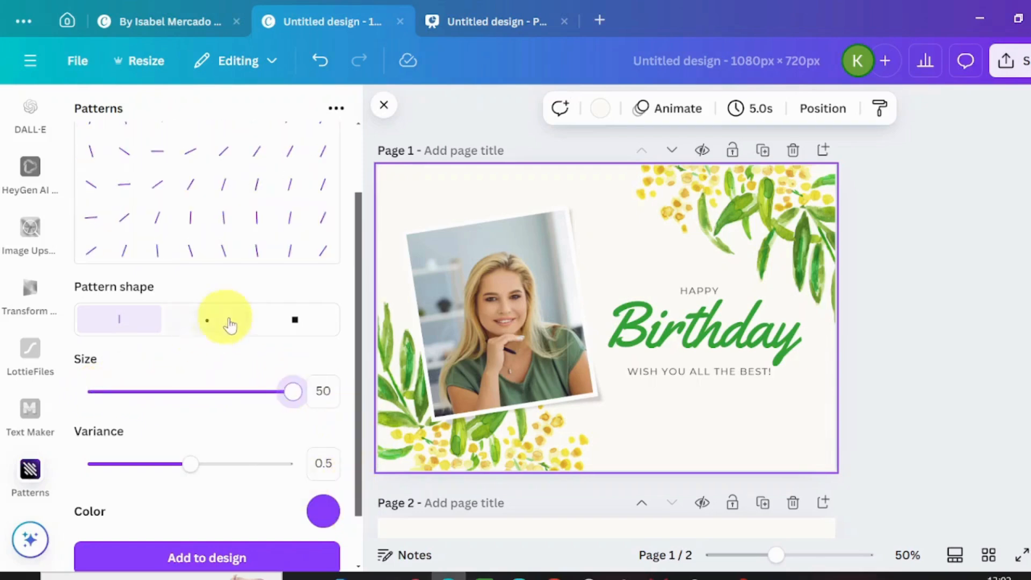
pyautogui.moveTo(289, 391); pyautogui.dragTo(140, 396)
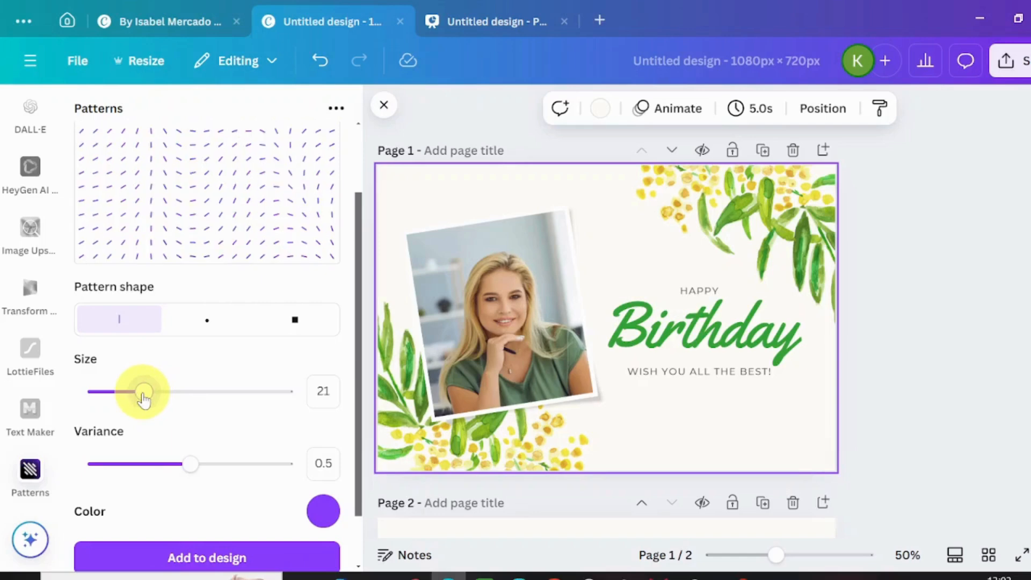
pyautogui.moveTo(189, 476); pyautogui.dragTo(109, 484)
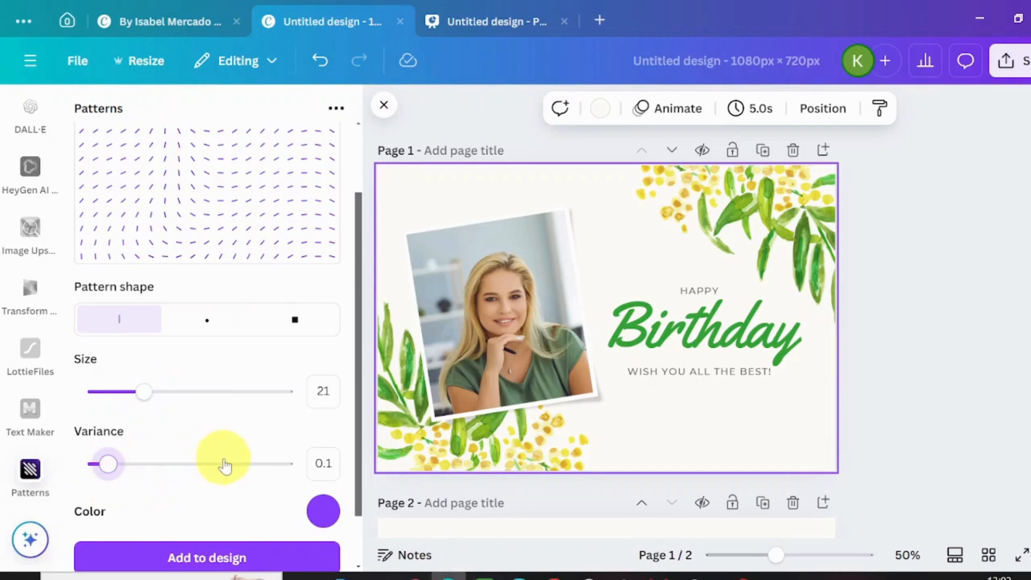
pyautogui.click(222, 464)
pyautogui.click(161, 471)
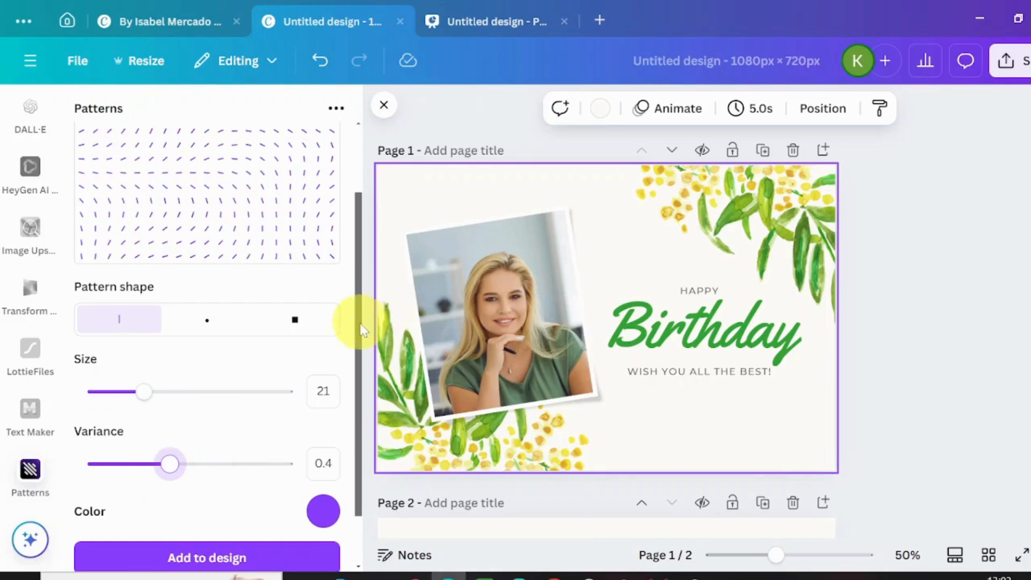
# - Set the line pattern's color to the pale beige #DFD7B2
pyautogui.scroll(-2, 361, 329)
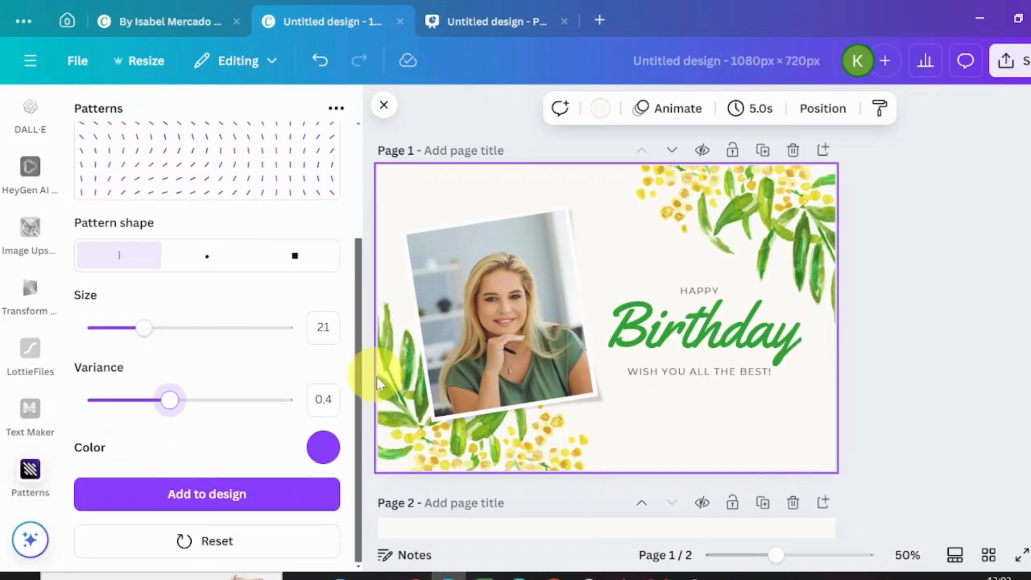
pyautogui.click(323, 448)
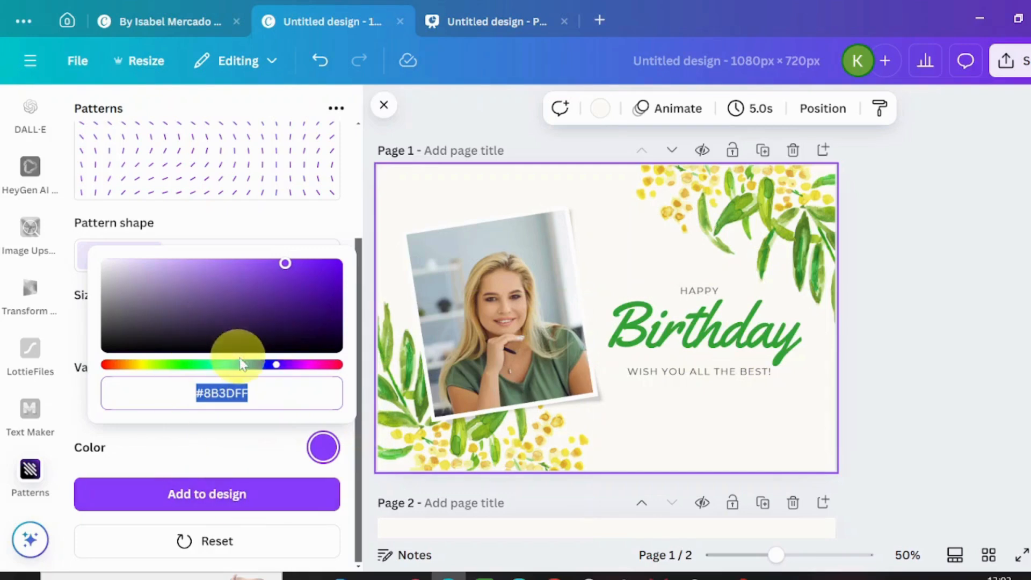
pyautogui.moveTo(281, 365); pyautogui.dragTo(253, 367)
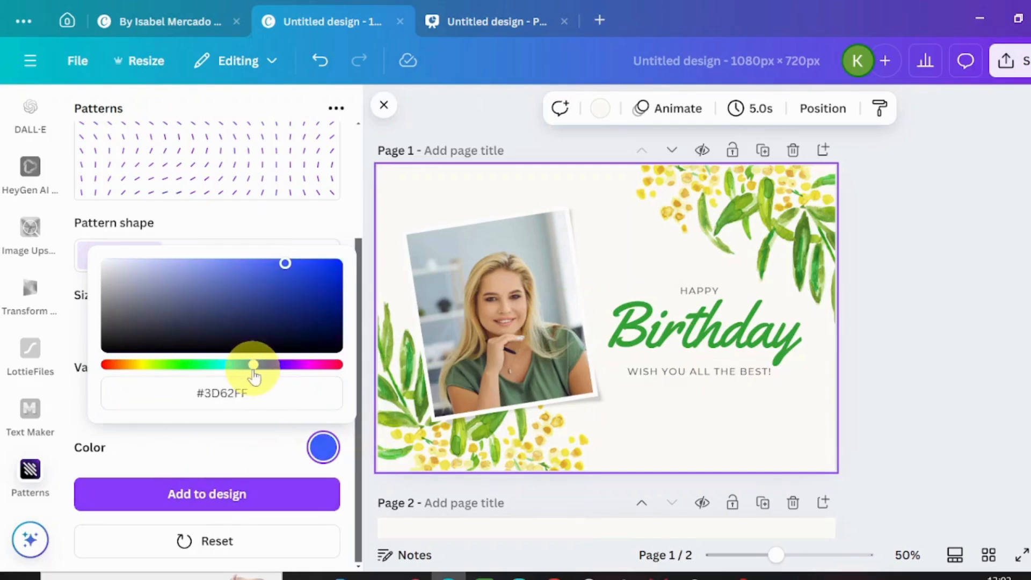
pyautogui.moveTo(193, 380); pyautogui.dragTo(139, 381)
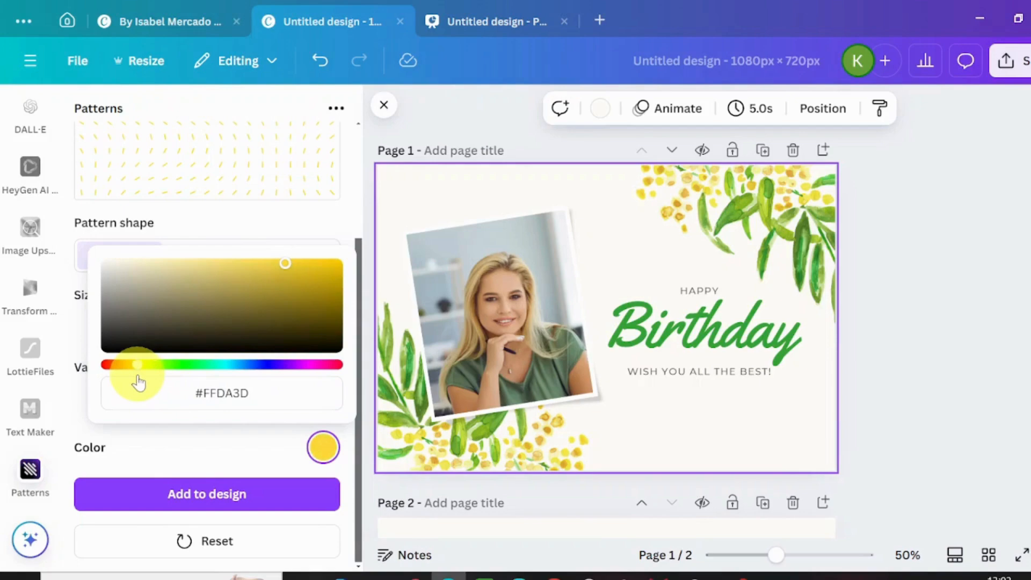
pyautogui.click(187, 296)
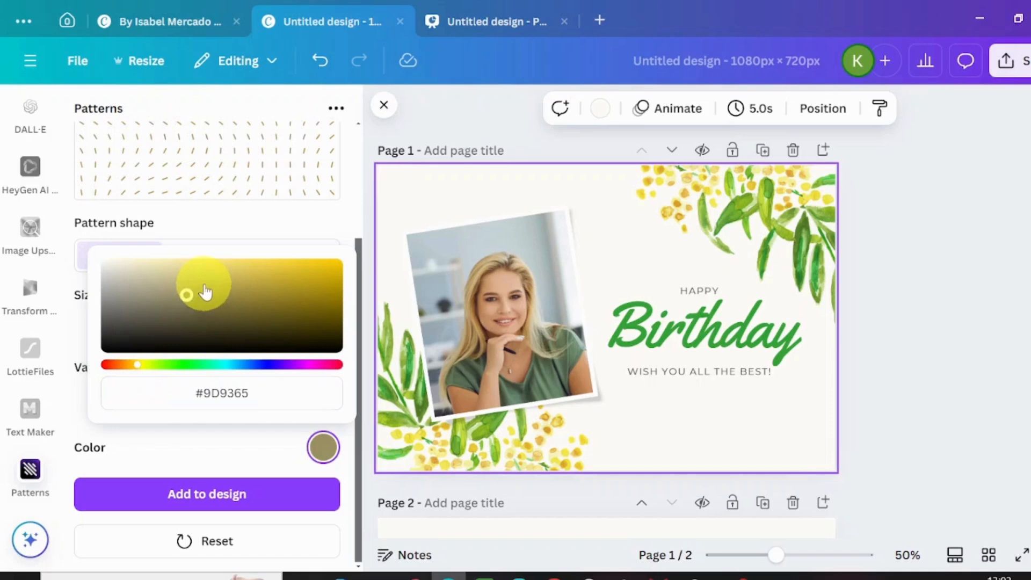
pyautogui.click(205, 286)
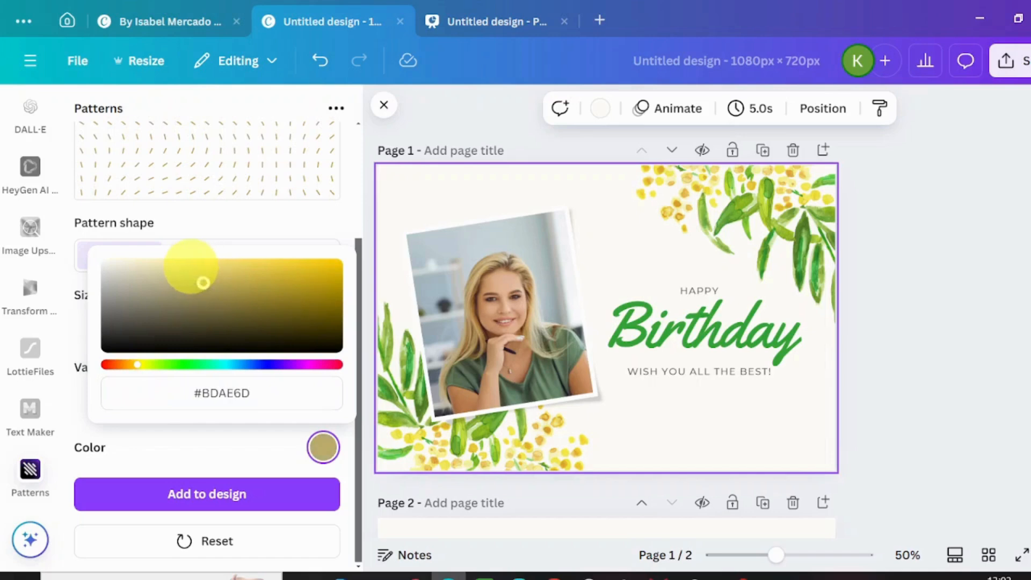
pyautogui.click(191, 267)
pyautogui.click(149, 271)
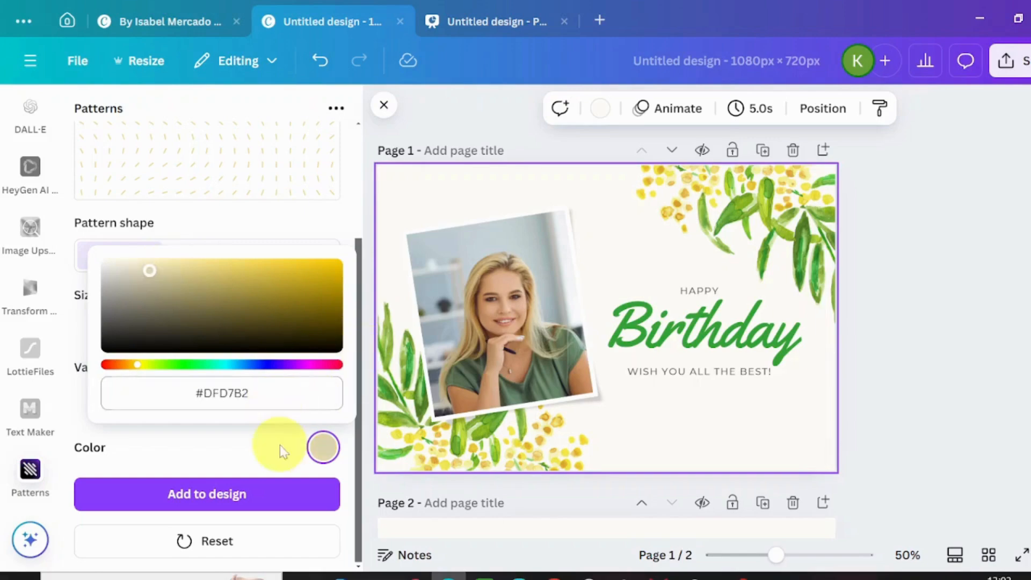
pyautogui.click(358, 346)
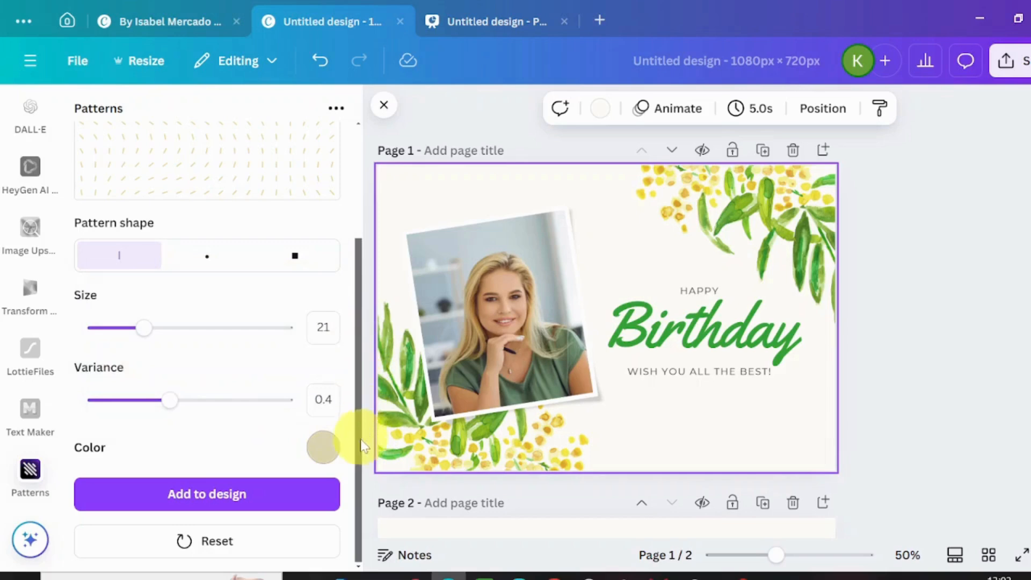
# - Reduce the line pattern's size to 12 and its variance to 0.2
pyautogui.scroll(2, 352, 272)
pyautogui.scroll(1, 352, 273)
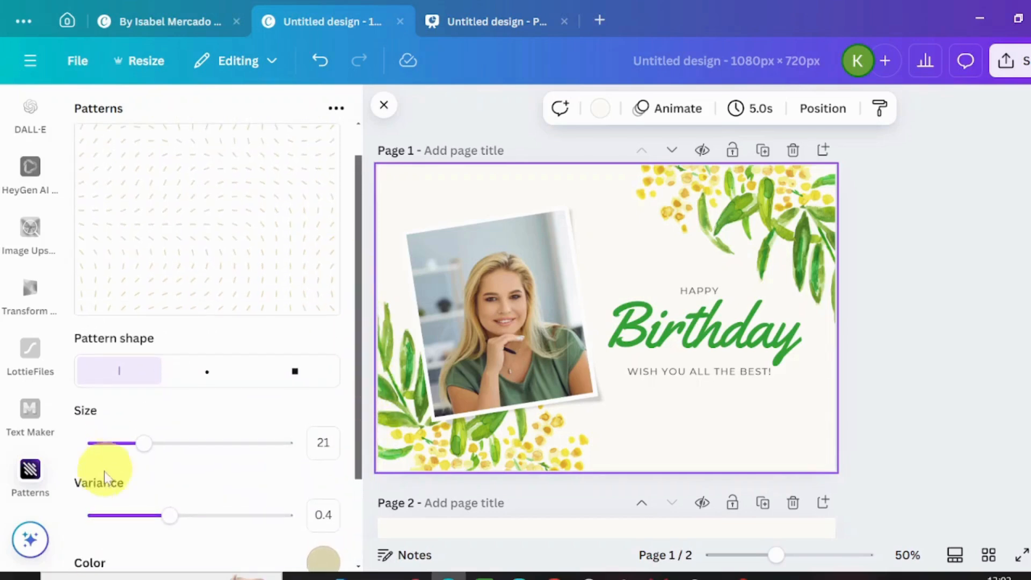
pyautogui.moveTo(137, 450); pyautogui.dragTo(96, 461)
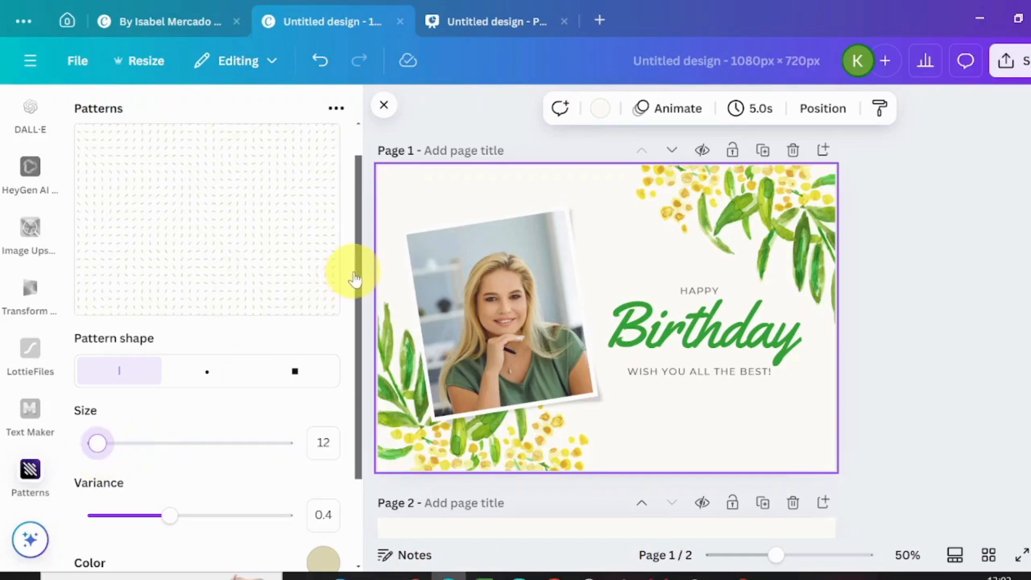
pyautogui.moveTo(360, 271); pyautogui.dragTo(405, 411)
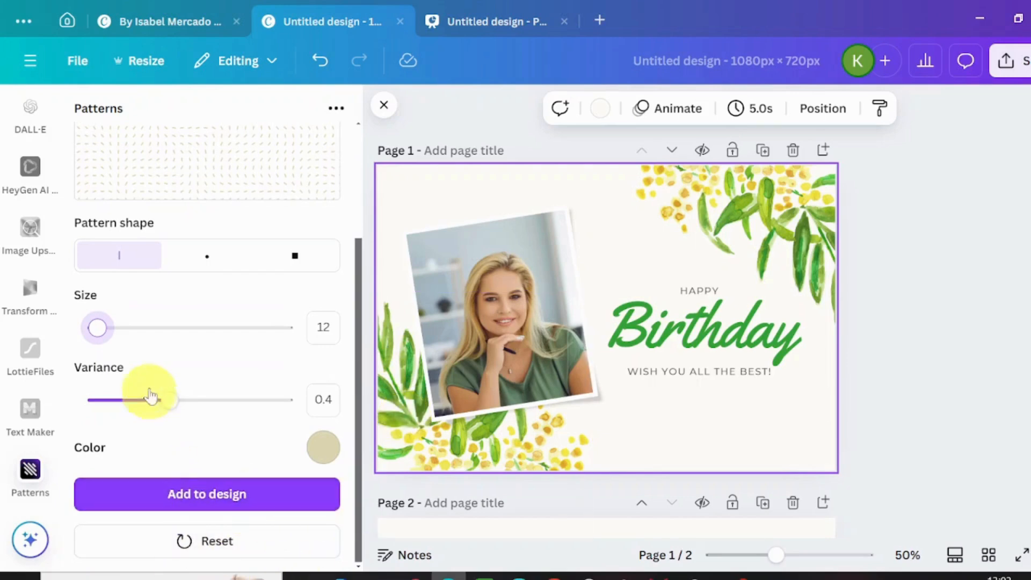
pyautogui.moveTo(168, 400); pyautogui.dragTo(128, 400)
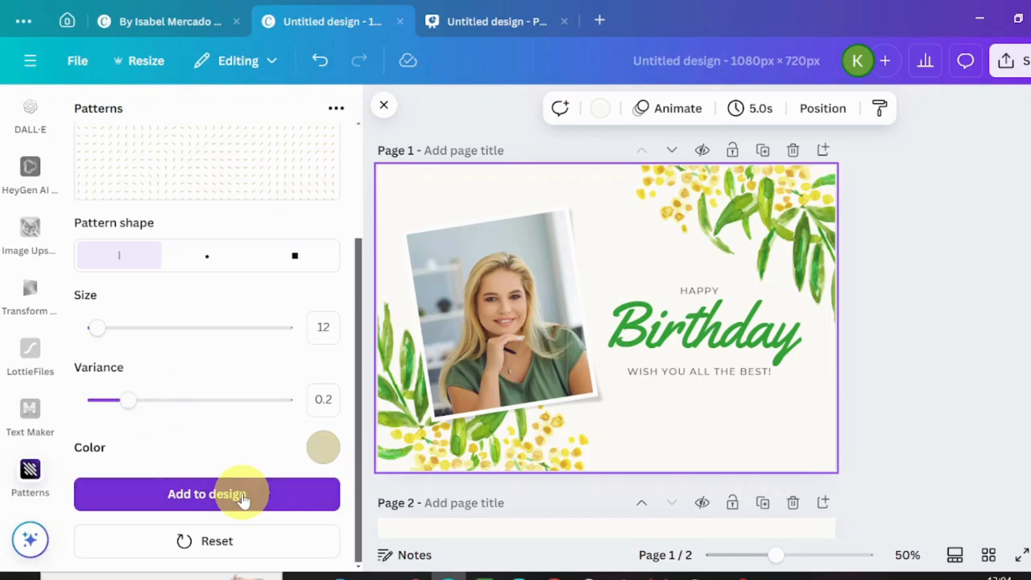
# - Add the beige line pattern to page 1 and enlarge it to cover the whole birthday card
pyautogui.click(243, 496)
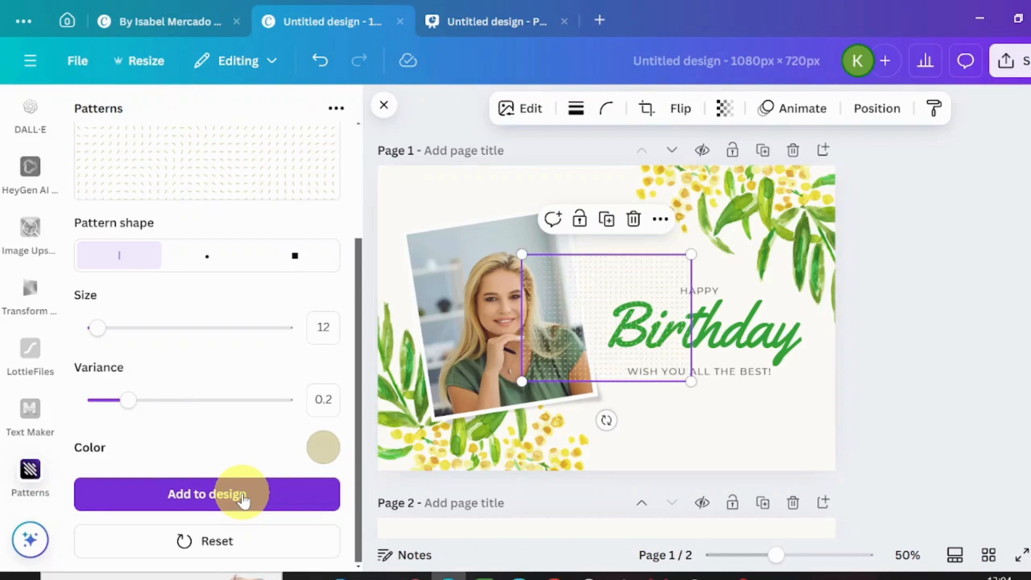
pyautogui.moveTo(515, 255); pyautogui.dragTo(363, 215)
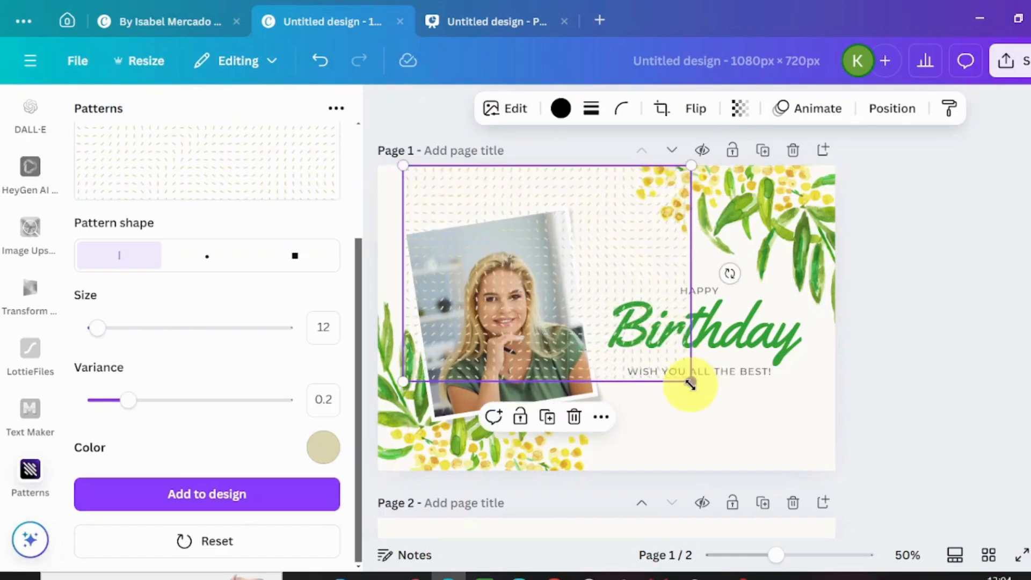
pyautogui.moveTo(690, 383); pyautogui.dragTo(884, 419)
pyautogui.moveTo(403, 489); pyautogui.dragTo(362, 500)
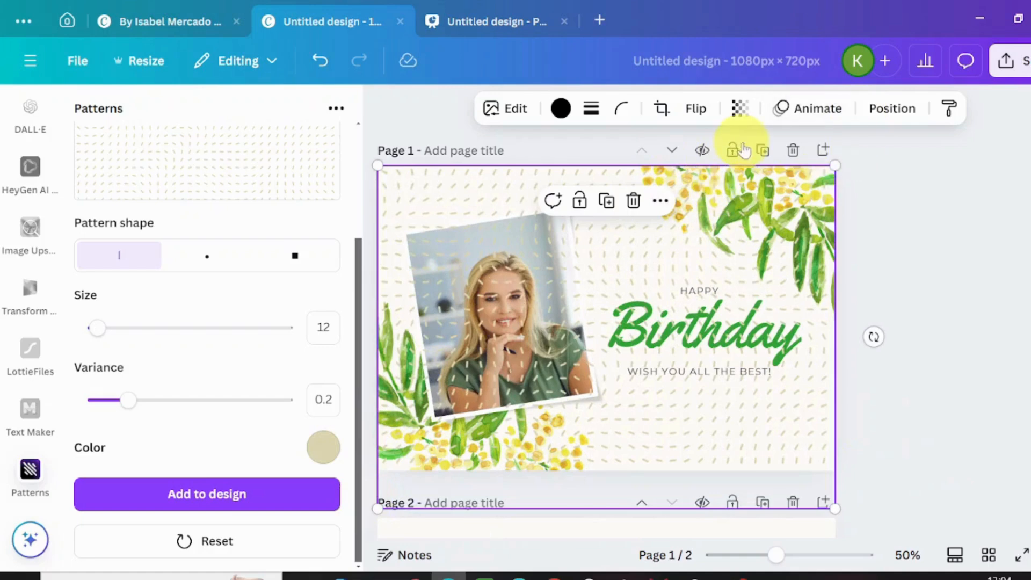
# - Set the pattern's transparency to 21 and send it to the back of page 1
pyautogui.click(739, 119)
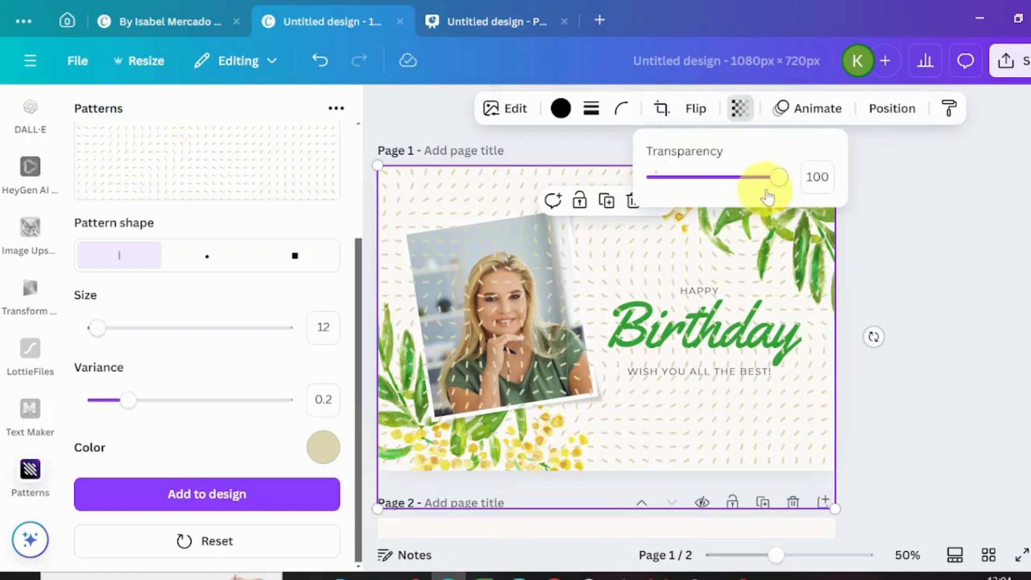
pyautogui.moveTo(773, 190); pyautogui.dragTo(682, 199)
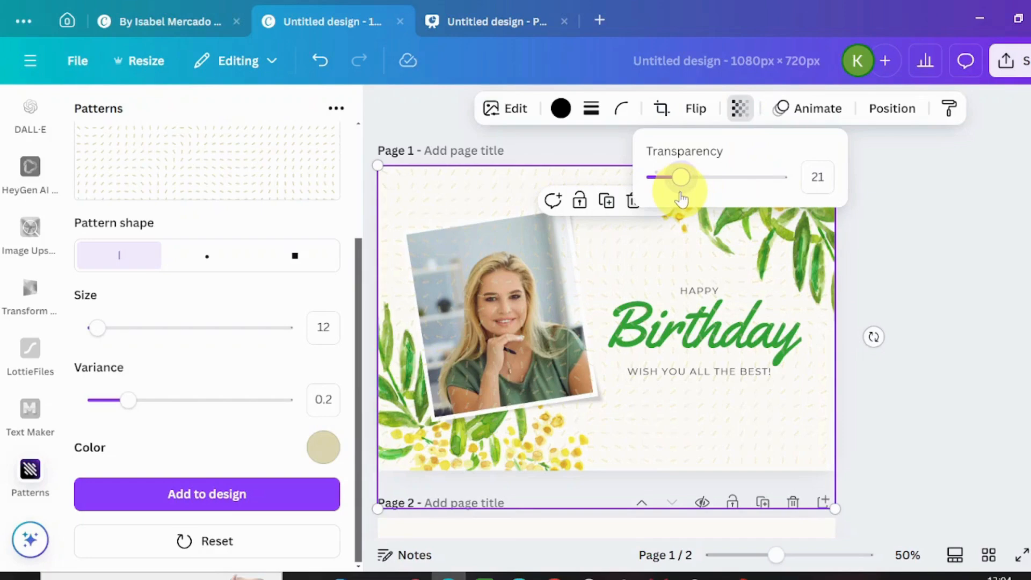
pyautogui.click(801, 246)
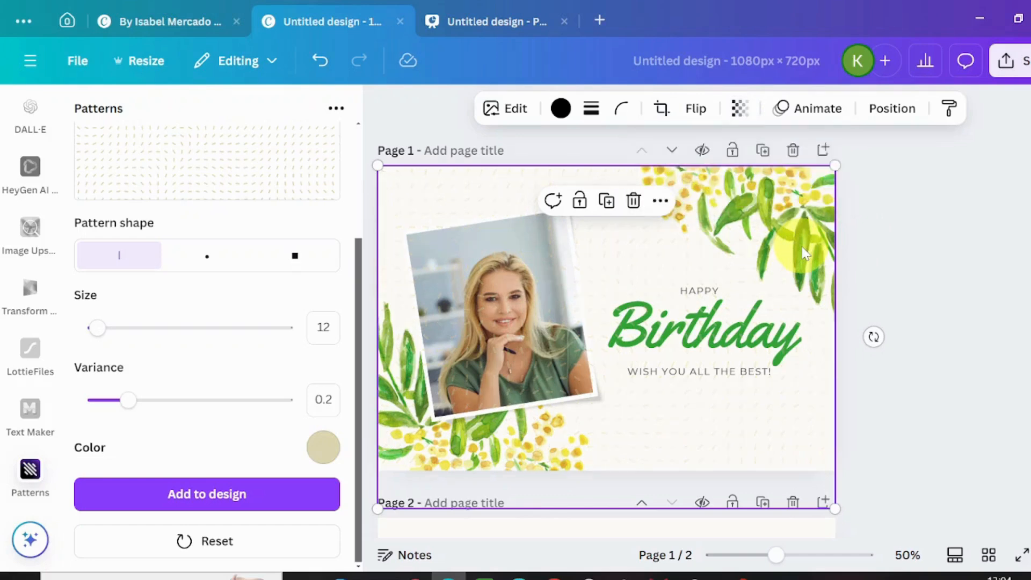
pyautogui.click(890, 111)
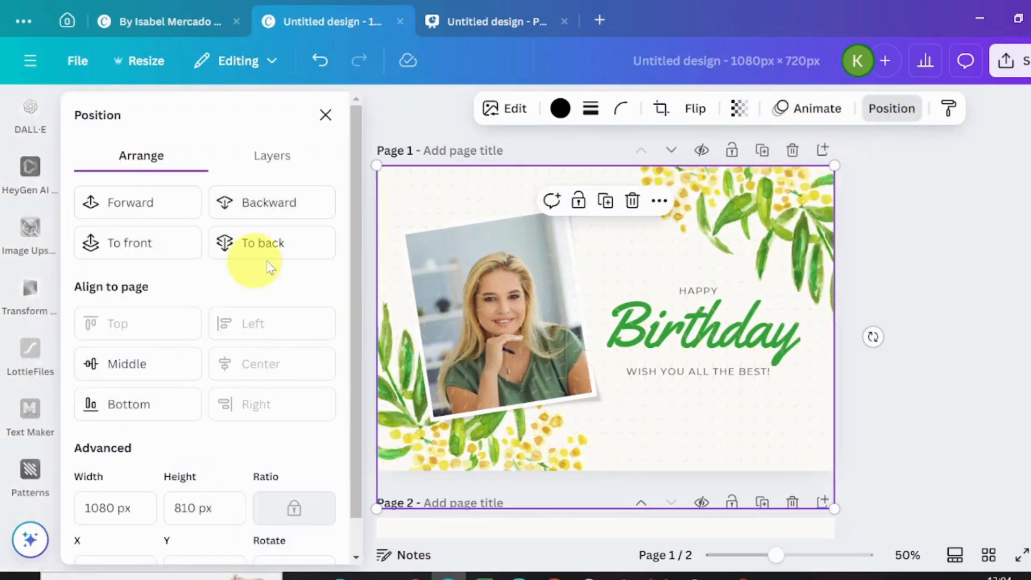
pyautogui.click(275, 244)
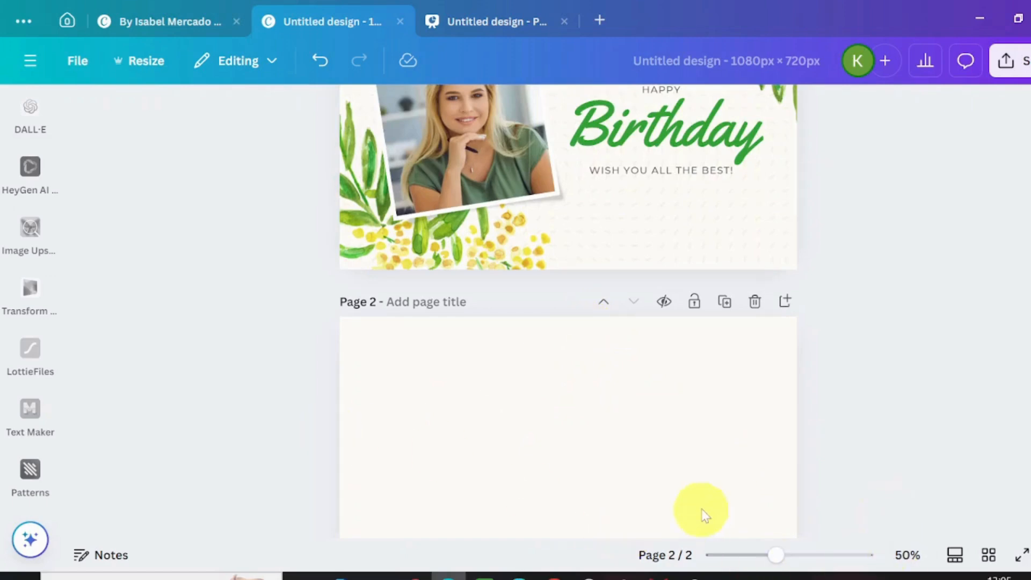
# - Select the blank page 2 and open the Text Maker app
pyautogui.click(704, 504)
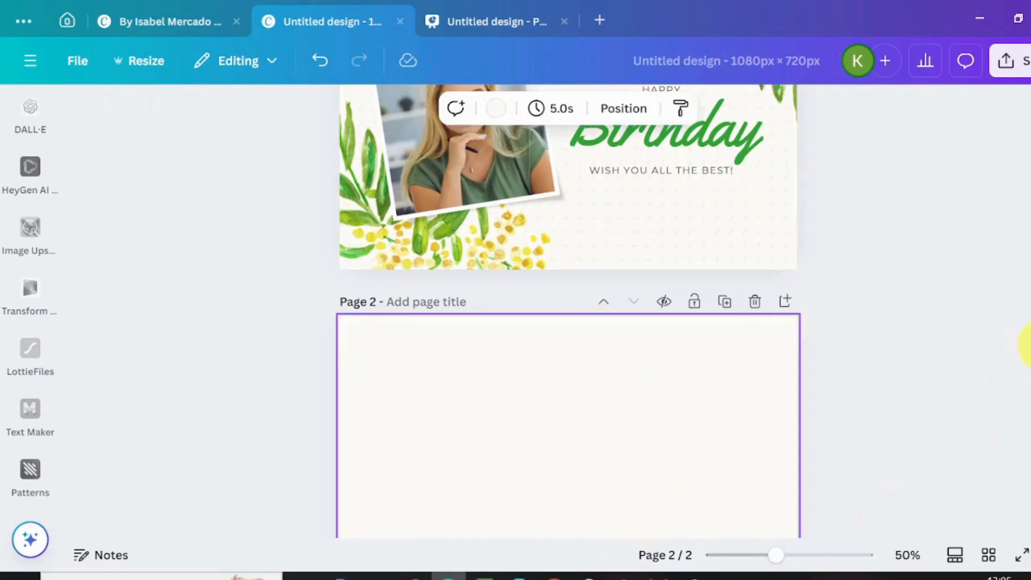
pyautogui.scroll(-4, 568, 312)
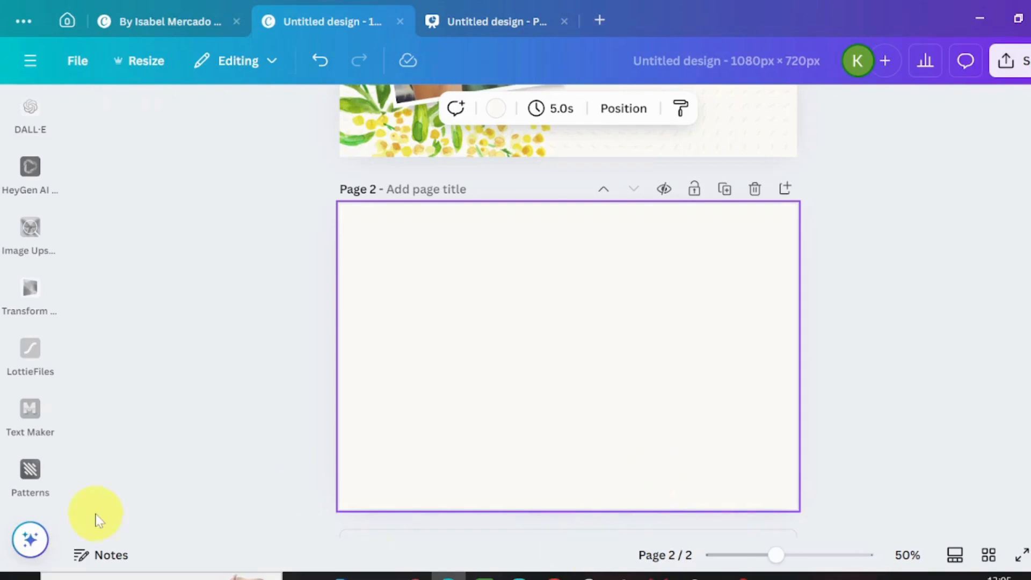
pyautogui.click(29, 421)
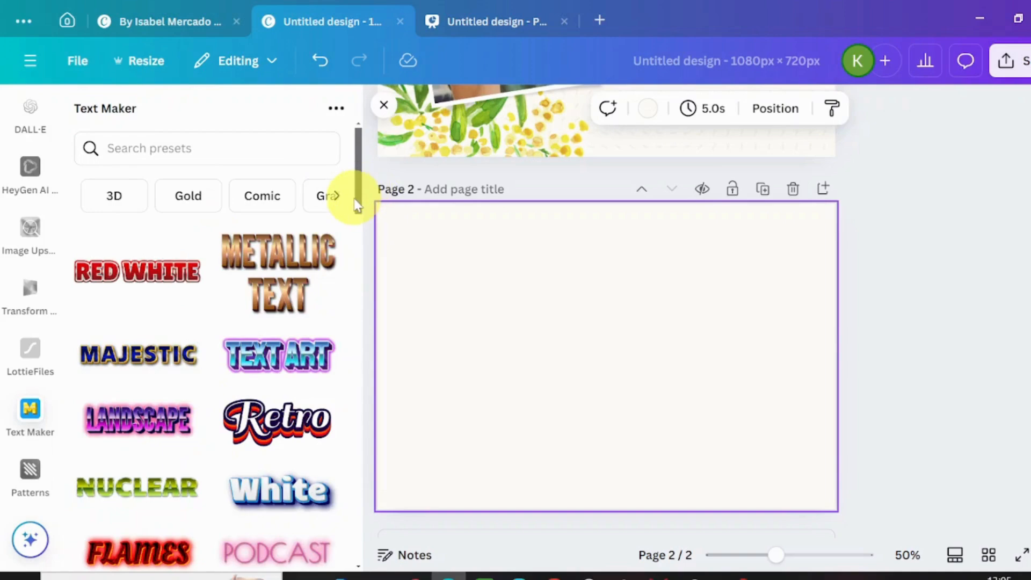
pyautogui.moveTo(359, 204); pyautogui.dragTo(380, 192)
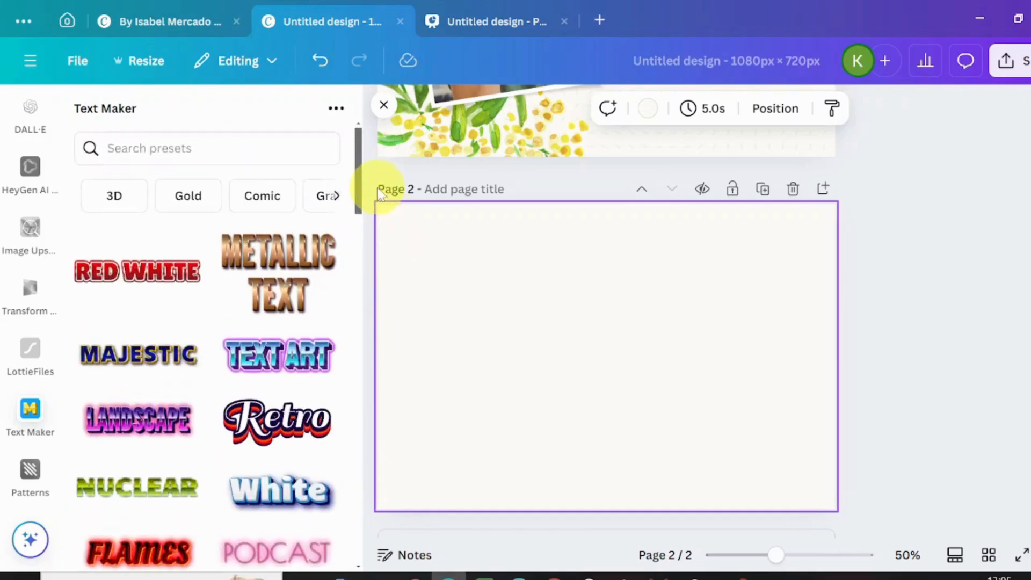
# - Browse the Text Maker presets in the 3D, Gold, Comic, Graffiti, Neon and Retro categories
pyautogui.click(117, 200)
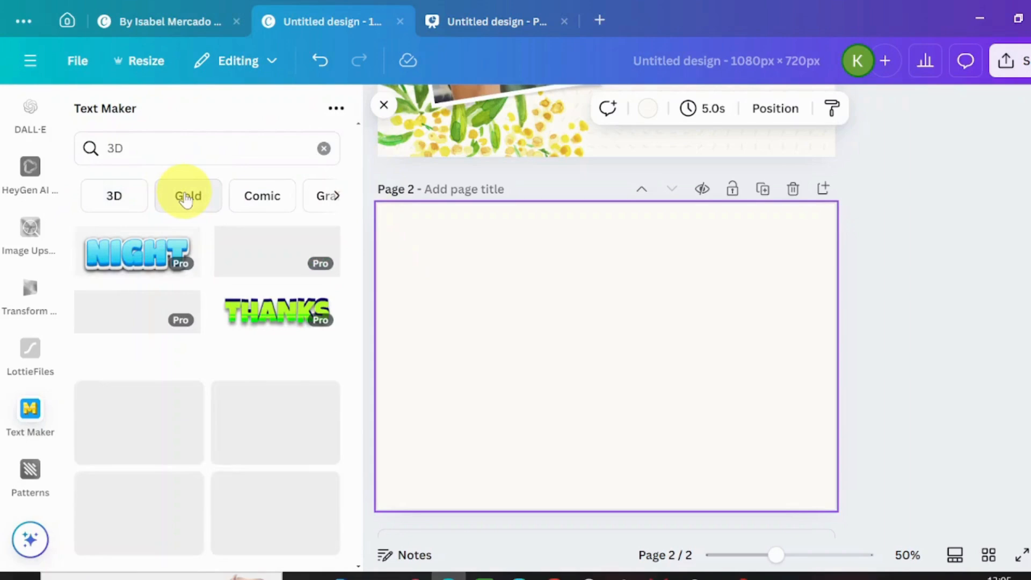
pyautogui.click(187, 198)
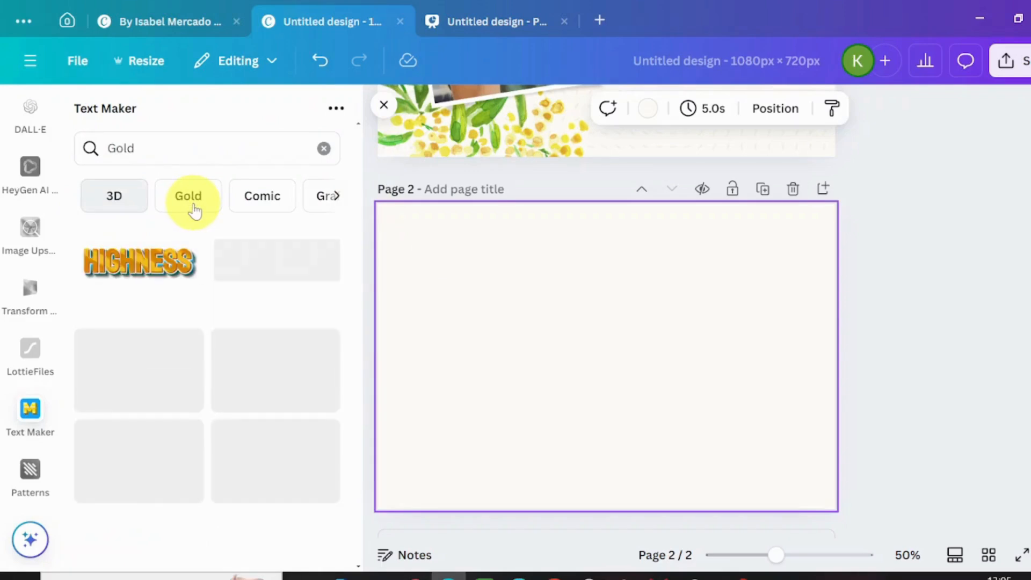
pyautogui.click(275, 201)
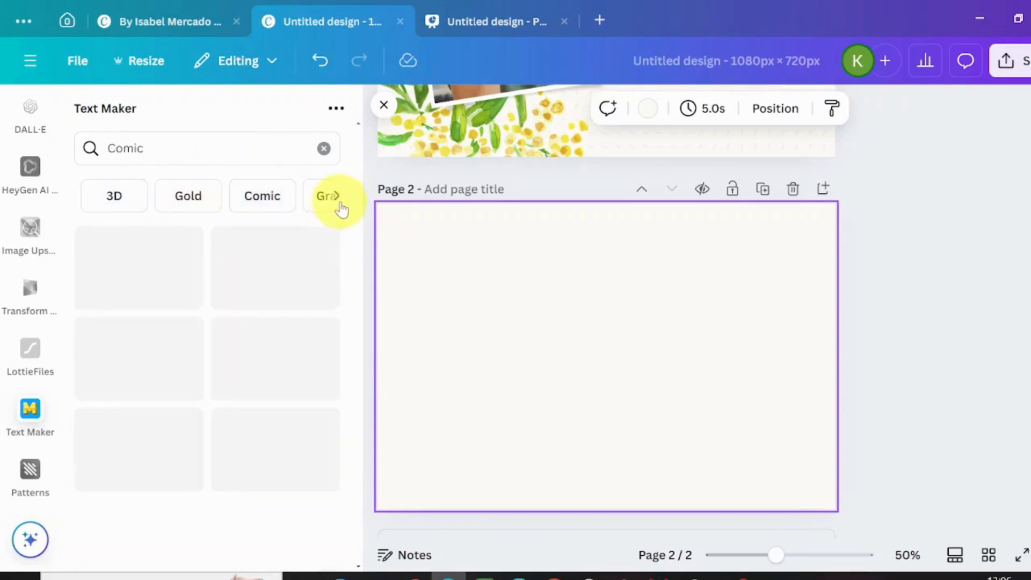
pyautogui.click(337, 200)
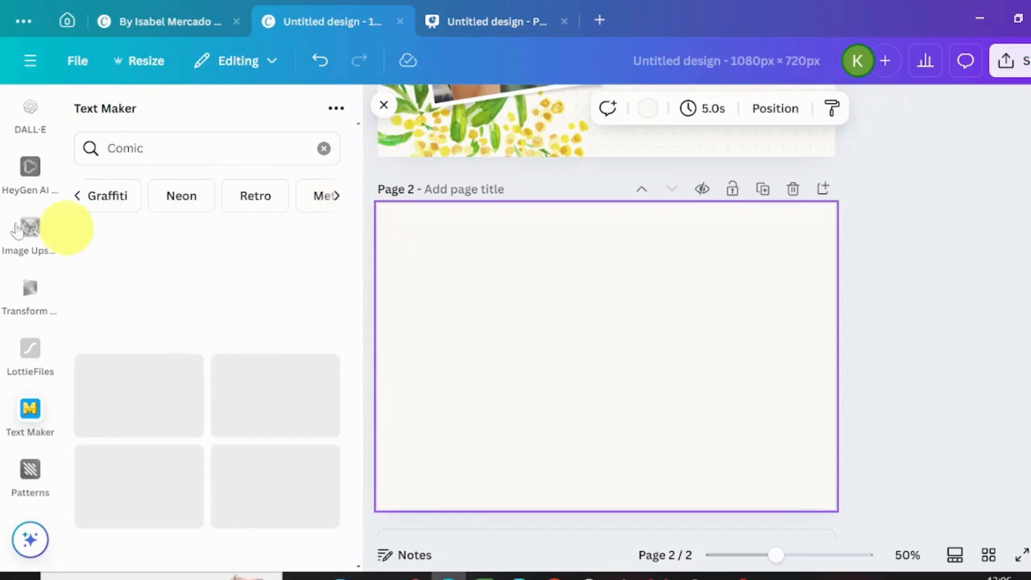
pyautogui.click(105, 207)
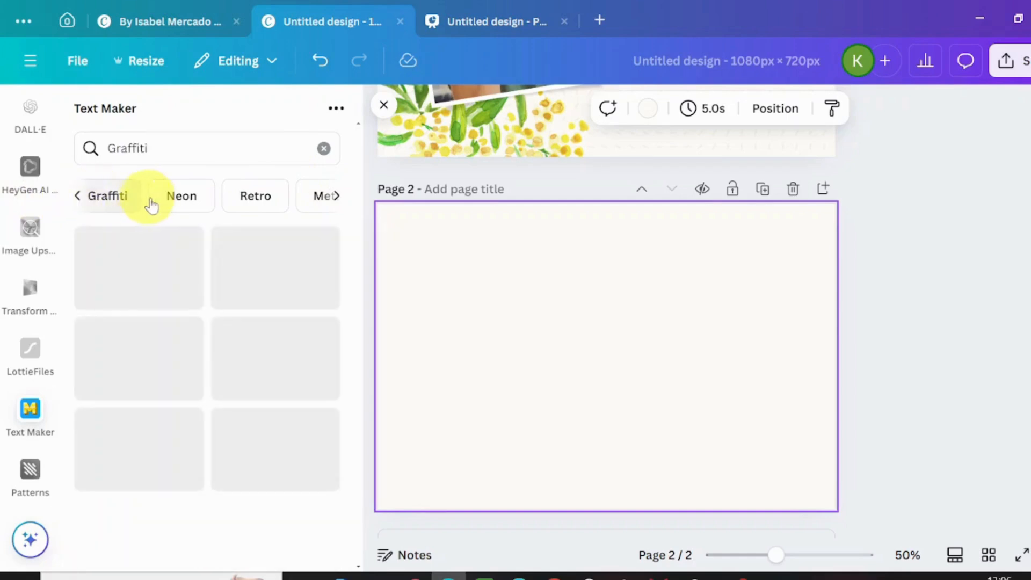
pyautogui.click(168, 204)
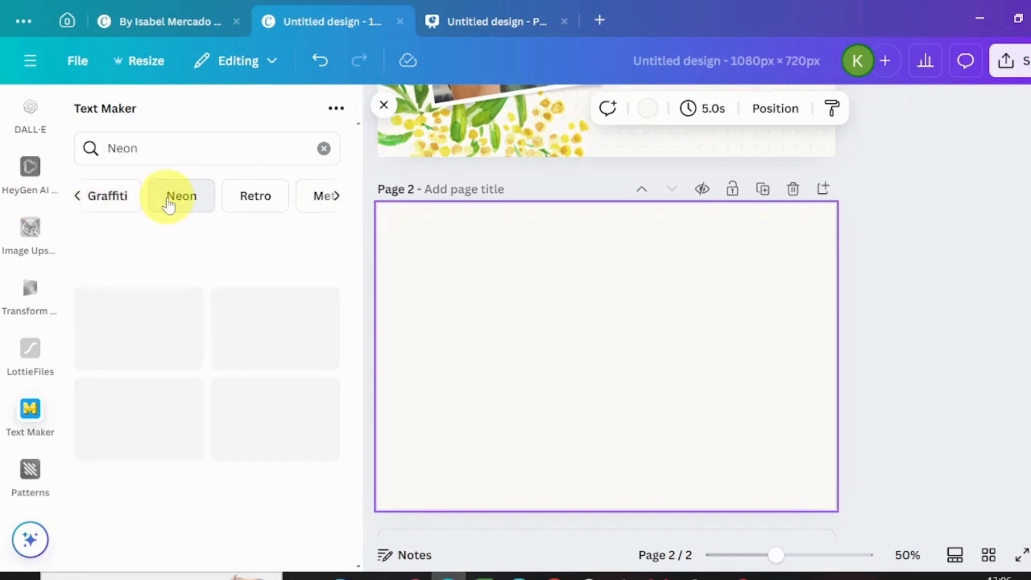
pyautogui.click(266, 205)
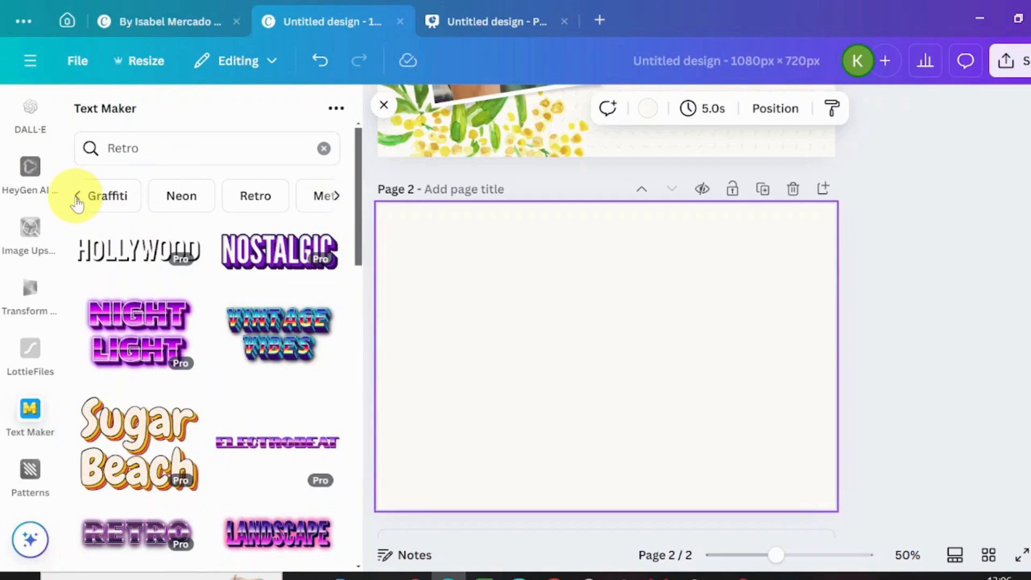
pyautogui.click(77, 198)
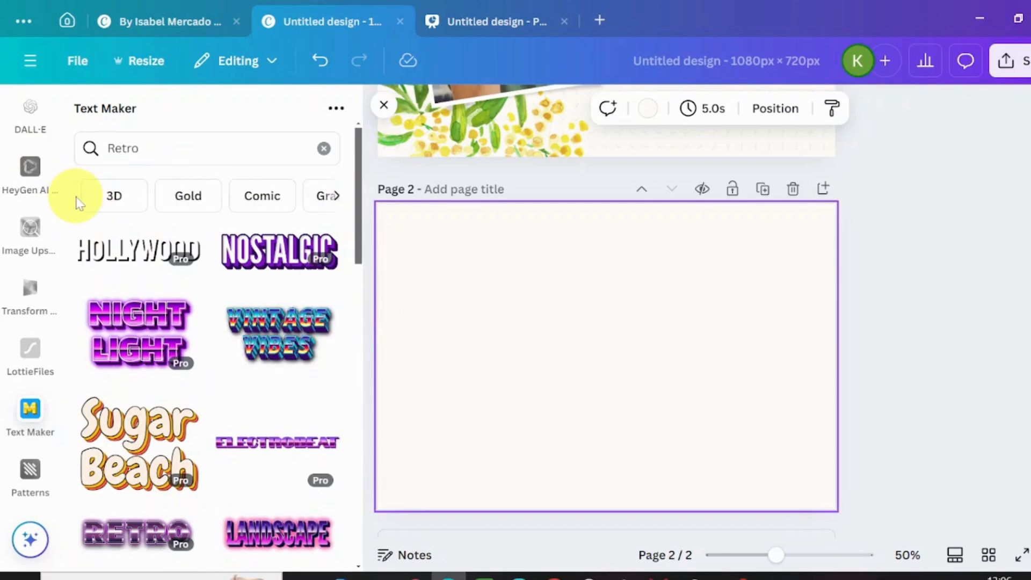
pyautogui.click(128, 212)
# - Choose the red, orange and navy Retro preset from the full list of text styles
pyautogui.scroll(-5, 350, 276)
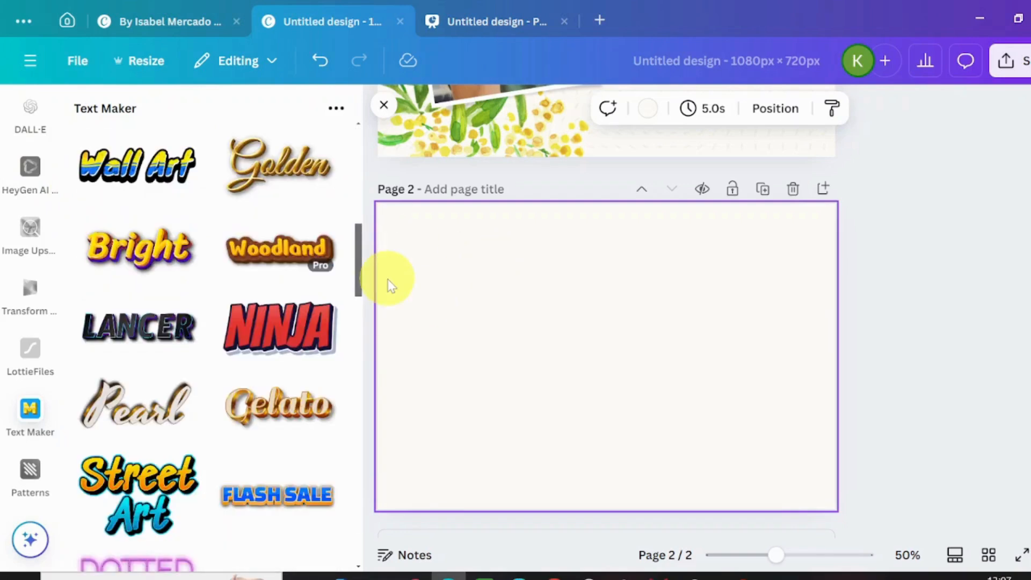
pyautogui.scroll(8, 371, 247)
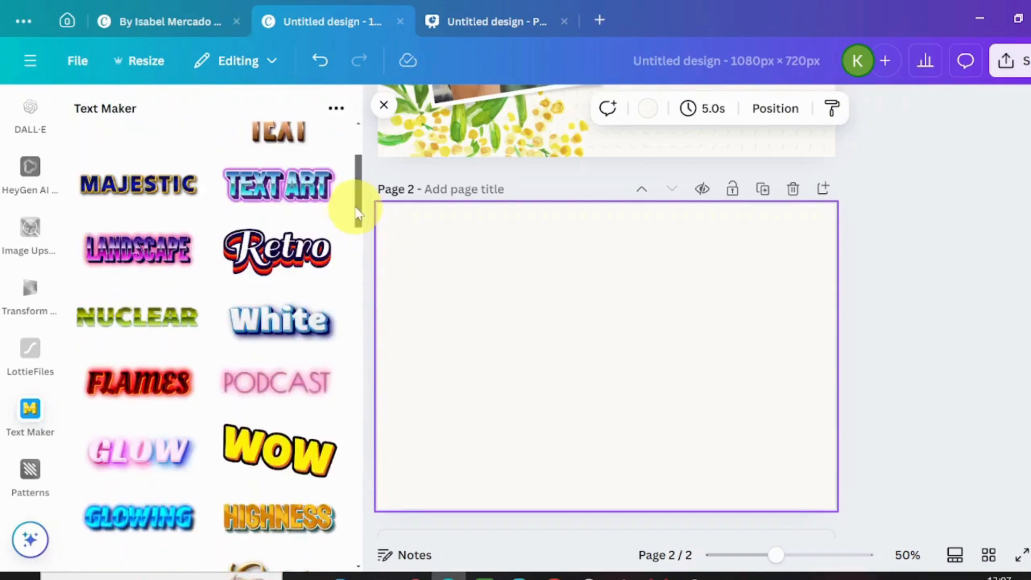
pyautogui.moveTo(355, 215); pyautogui.dragTo(376, 299)
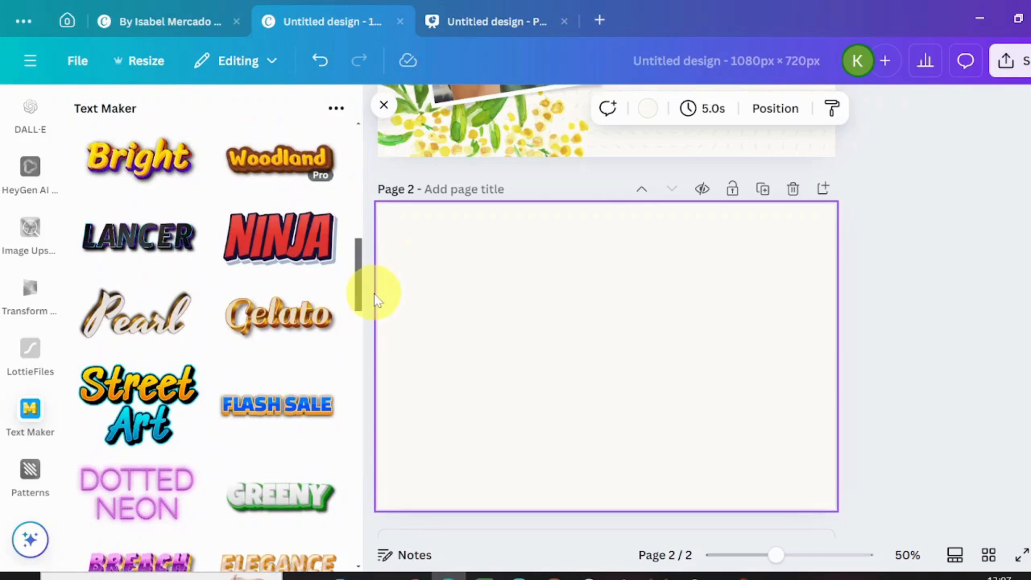
pyautogui.scroll(3, 374, 285)
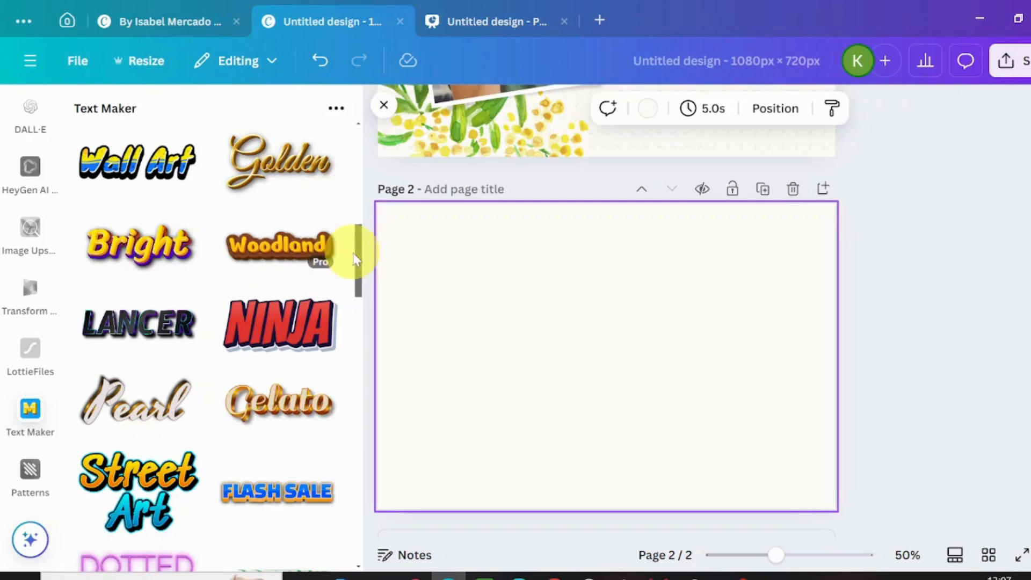
pyautogui.moveTo(358, 259); pyautogui.dragTo(339, 164)
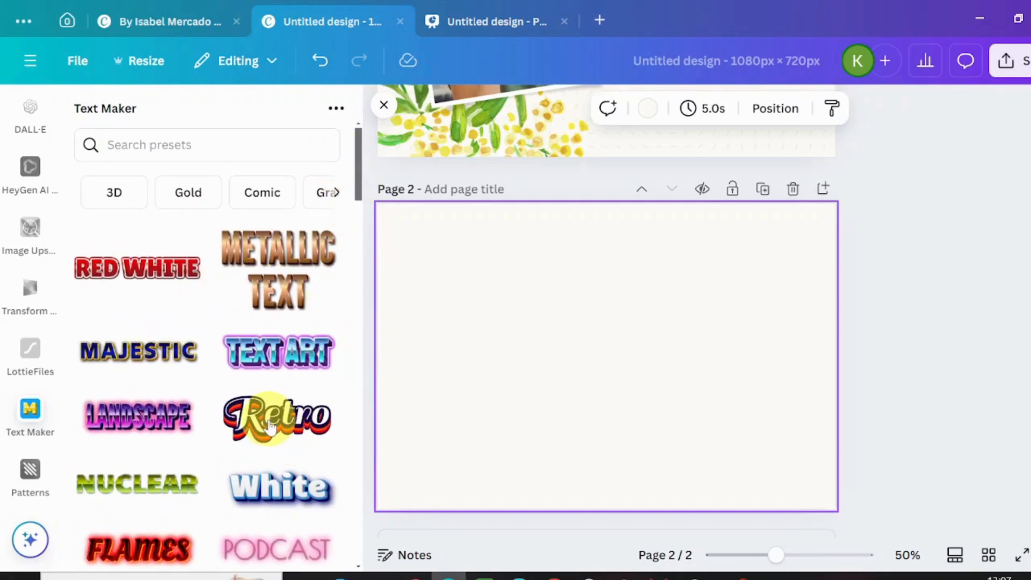
pyautogui.click(271, 451)
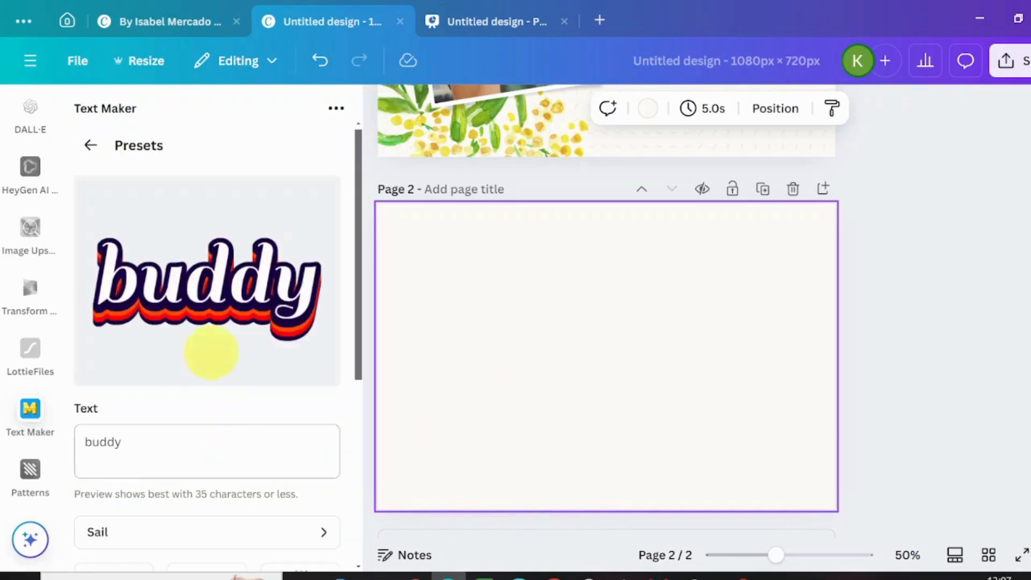
# - Replace the Retro preset's sample text with GOODLY
pyautogui.click(137, 442)
pyautogui.press('BackSpace')
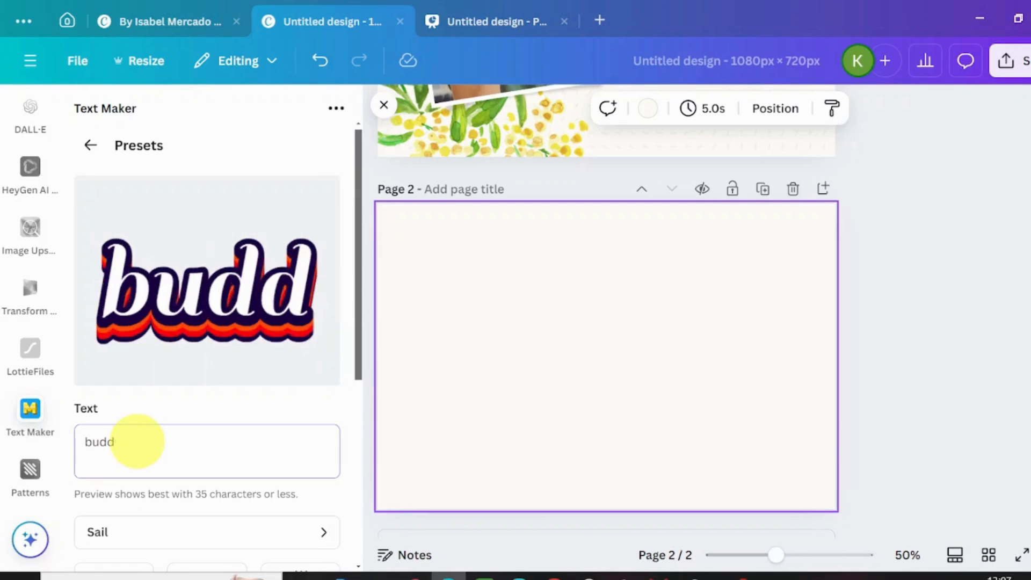
pyautogui.press('BackSpace')
pyautogui.press('BackSpace')
pyautogui.press('BackSpace')
pyautogui.press('BackSpace')
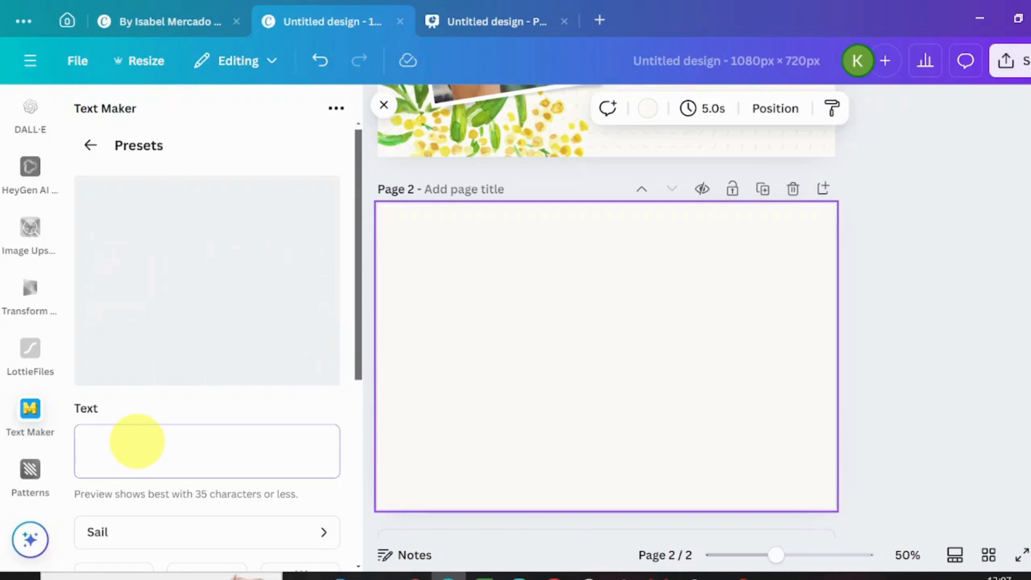
pyautogui.write('G')
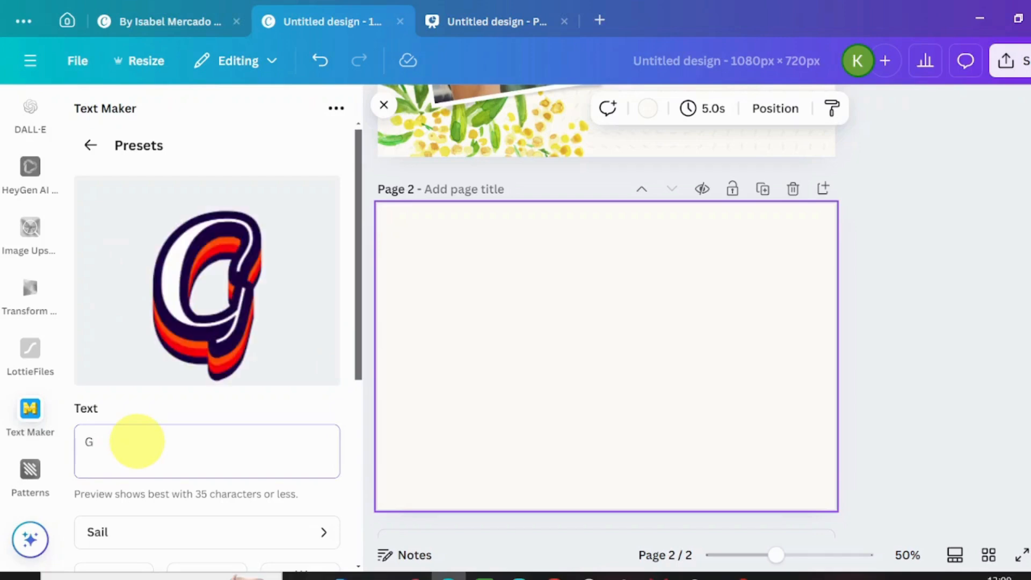
pyautogui.write('OODLY')
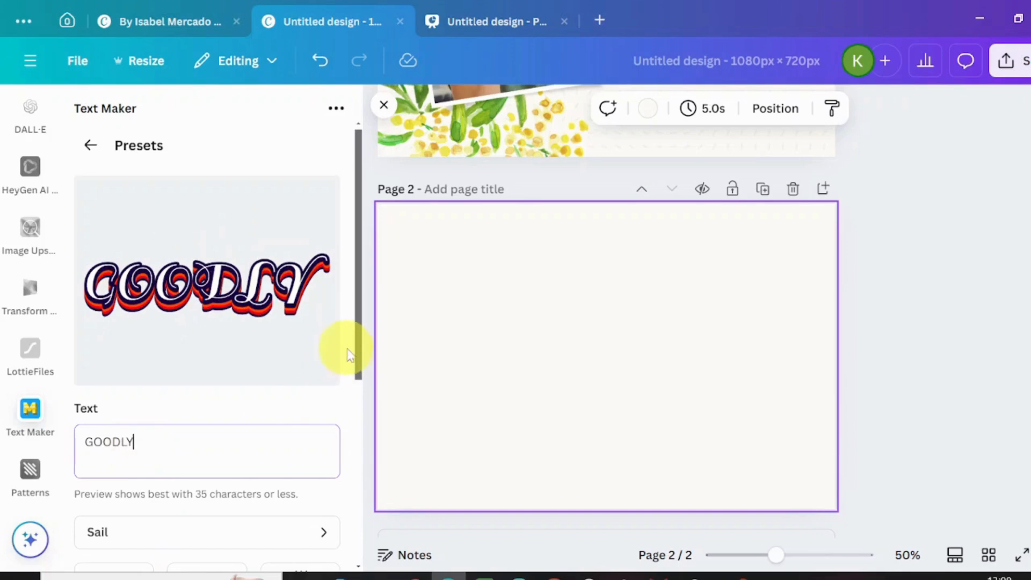
# - Change the font of the GOODLY text to Sofia
pyautogui.moveTo(357, 346); pyautogui.dragTo(380, 421)
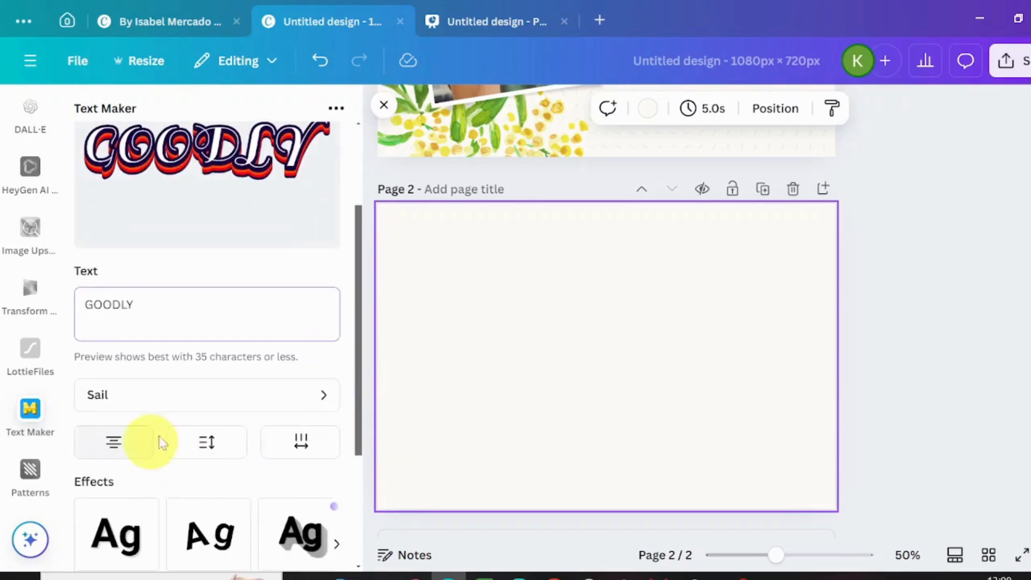
pyautogui.click(322, 400)
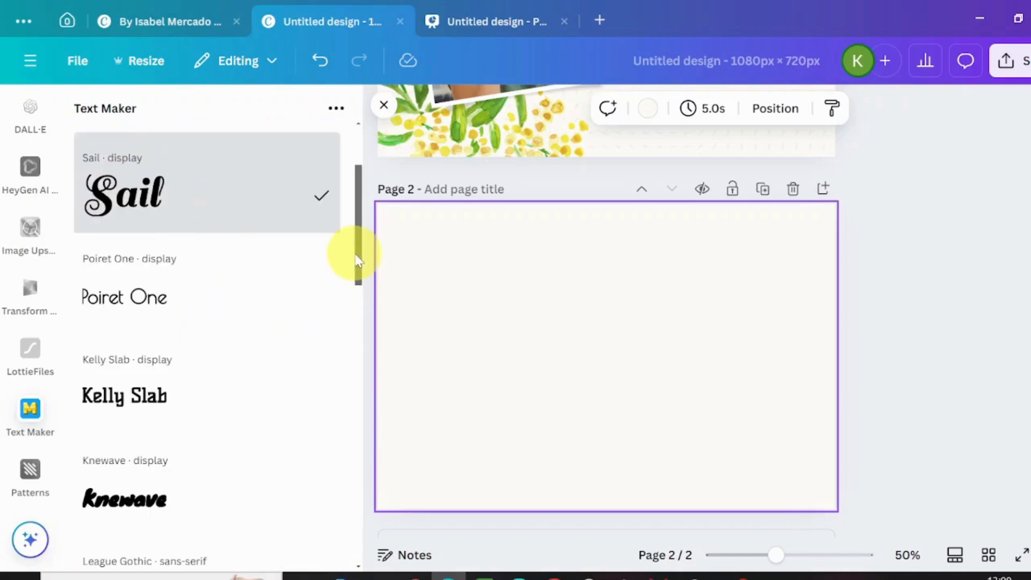
pyautogui.moveTo(357, 261); pyautogui.dragTo(362, 275)
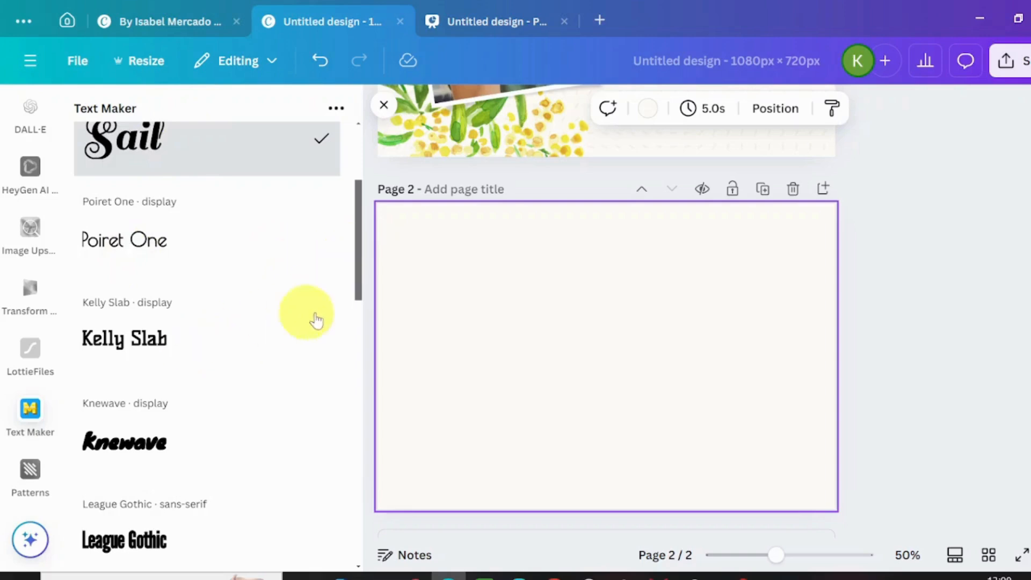
pyautogui.moveTo(357, 285); pyautogui.dragTo(353, 478)
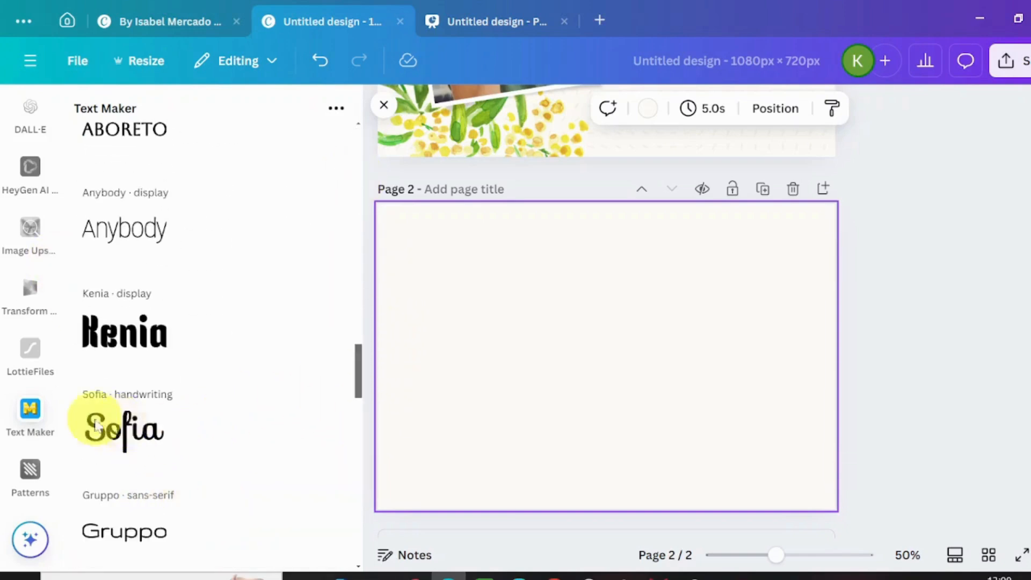
pyautogui.click(123, 429)
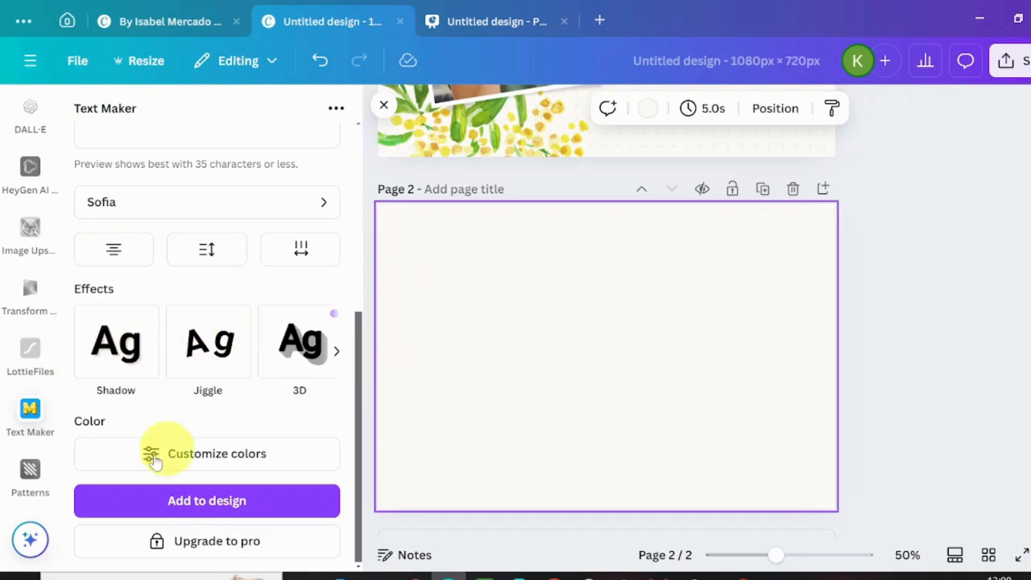
# - Add the GOODLY text graphic to page 2 in Medium quality and enlarge it across the page
pyautogui.click(247, 456)
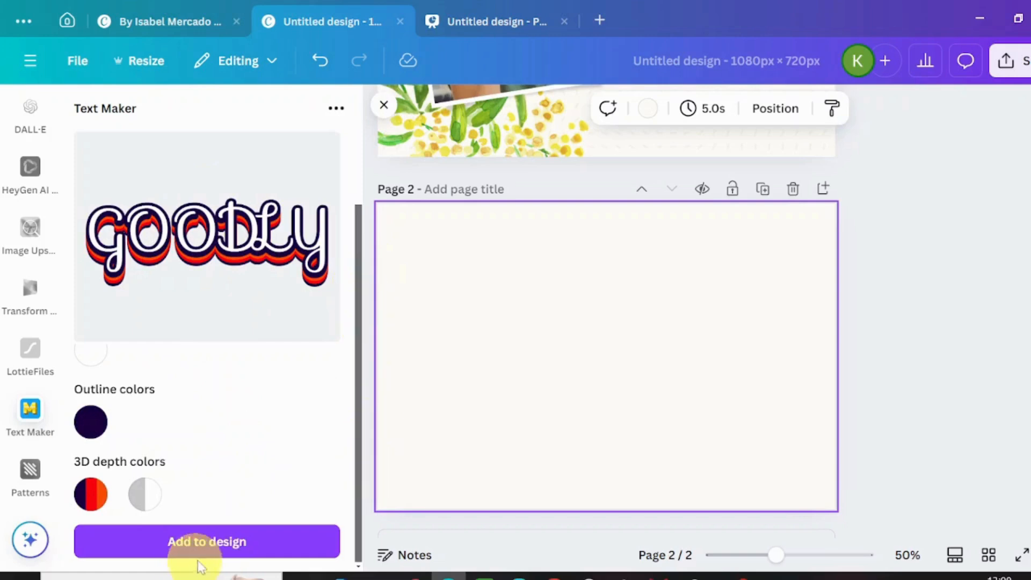
pyautogui.click(239, 543)
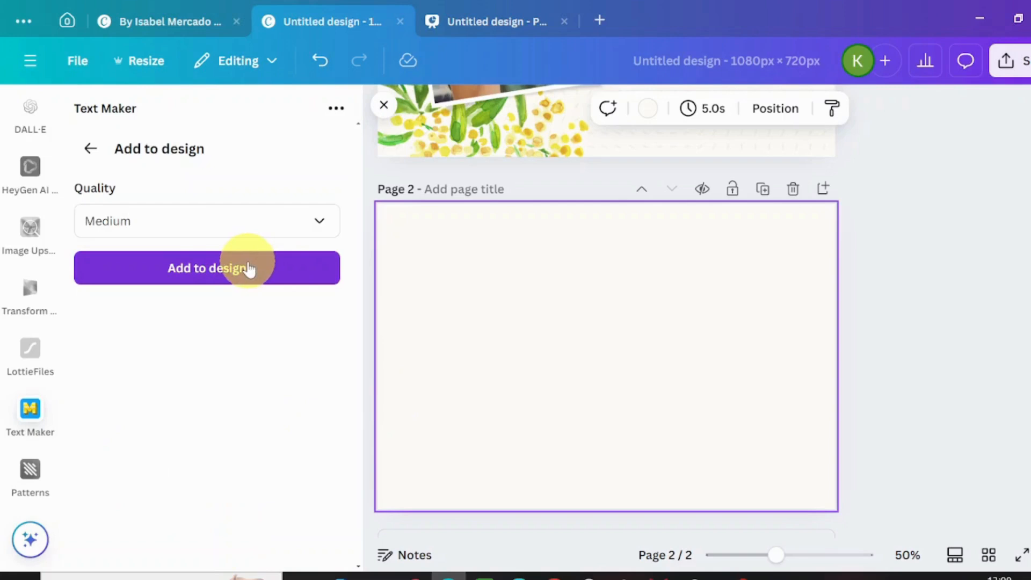
pyautogui.click(318, 222)
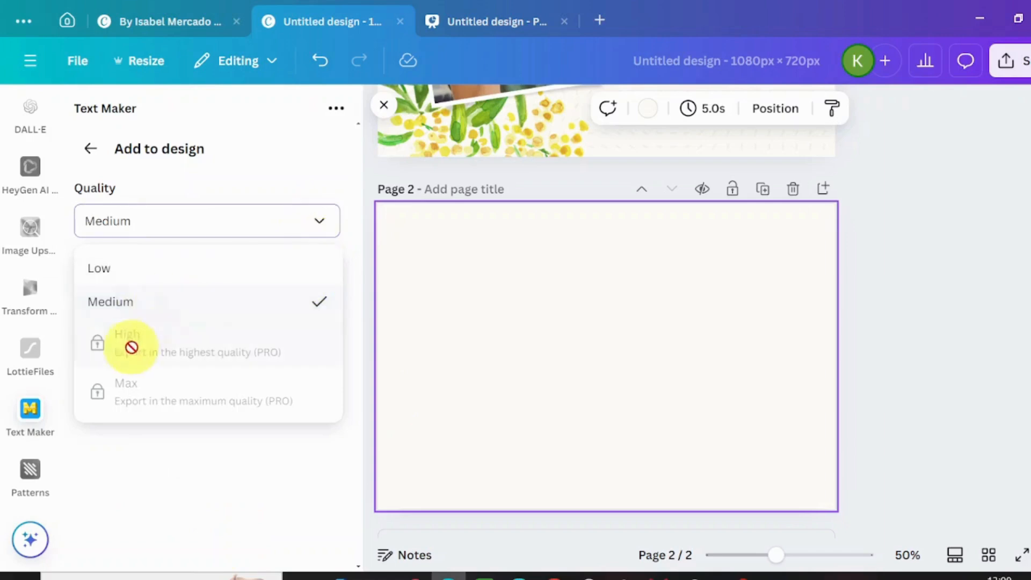
pyautogui.click(260, 306)
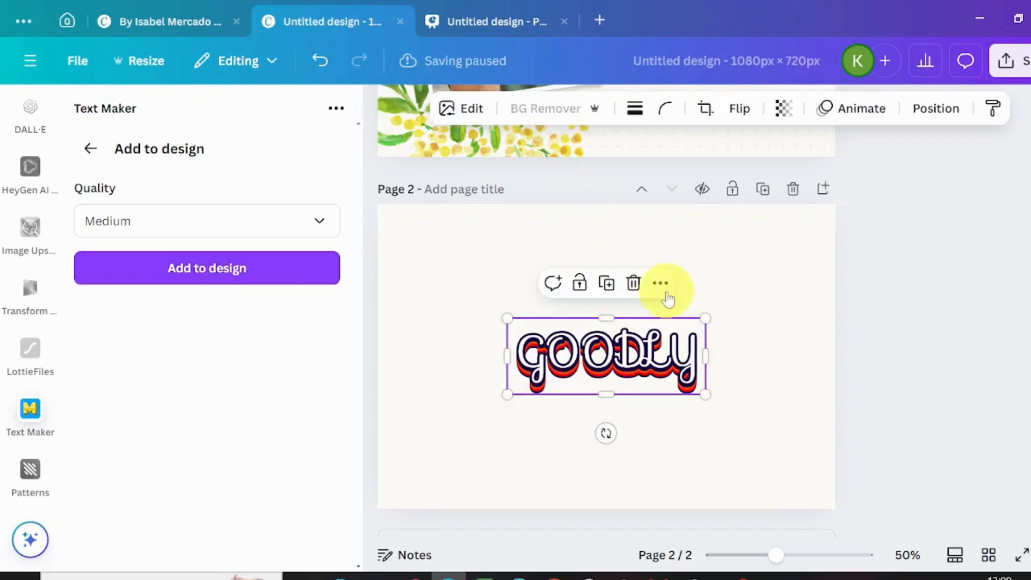
pyautogui.moveTo(704, 317); pyautogui.dragTo(804, 280)
pyautogui.moveTo(508, 280); pyautogui.dragTo(440, 256)
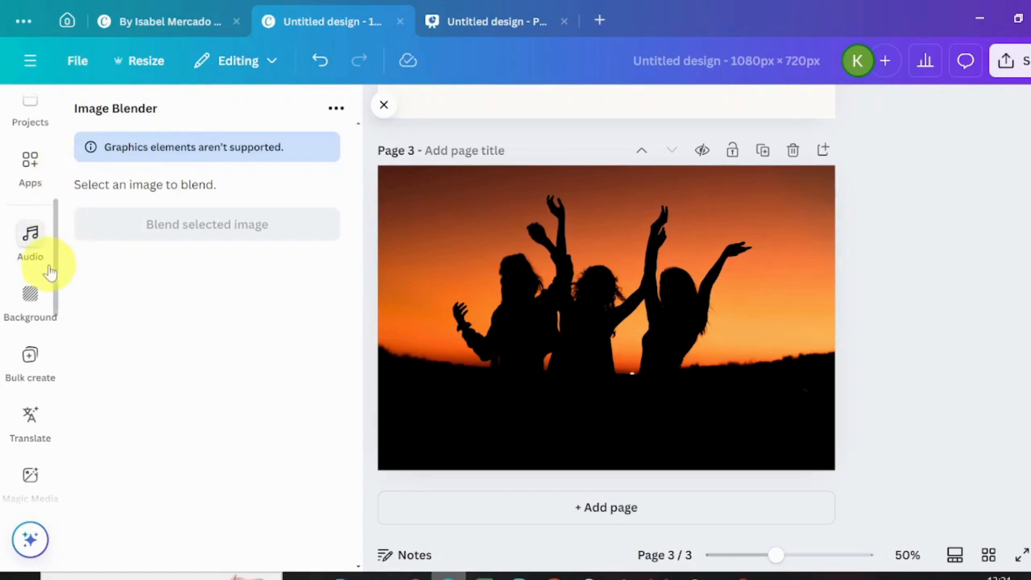
# - Add the cloudy Skye mountain photo from the SKYE photo results to page 3 and enlarge it to cover the page
pyautogui.moveTo(55, 204); pyautogui.dragTo(50, 49)
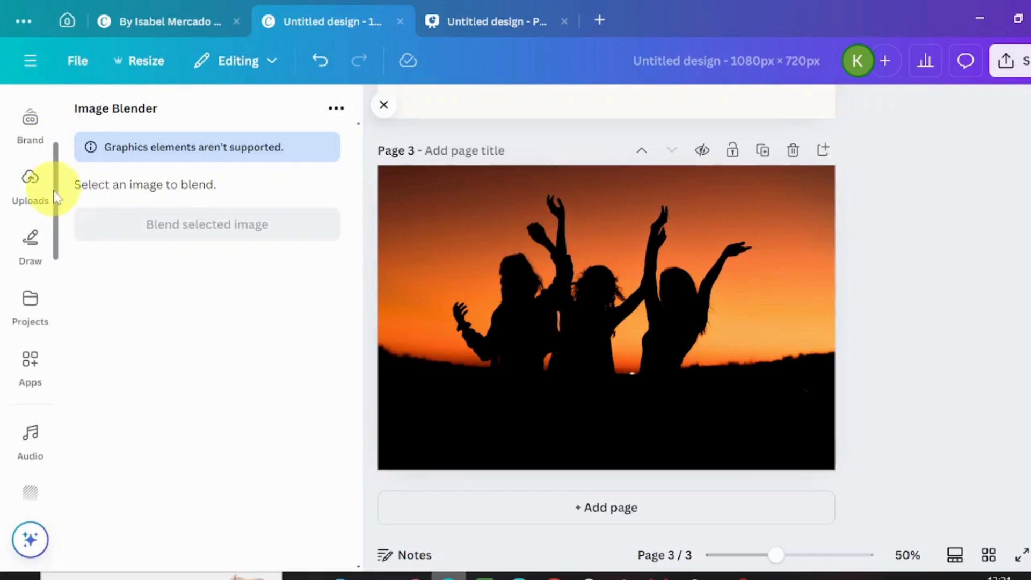
pyautogui.scroll(1, 54, 160)
pyautogui.moveTo(54, 160); pyautogui.dragTo(28, 17)
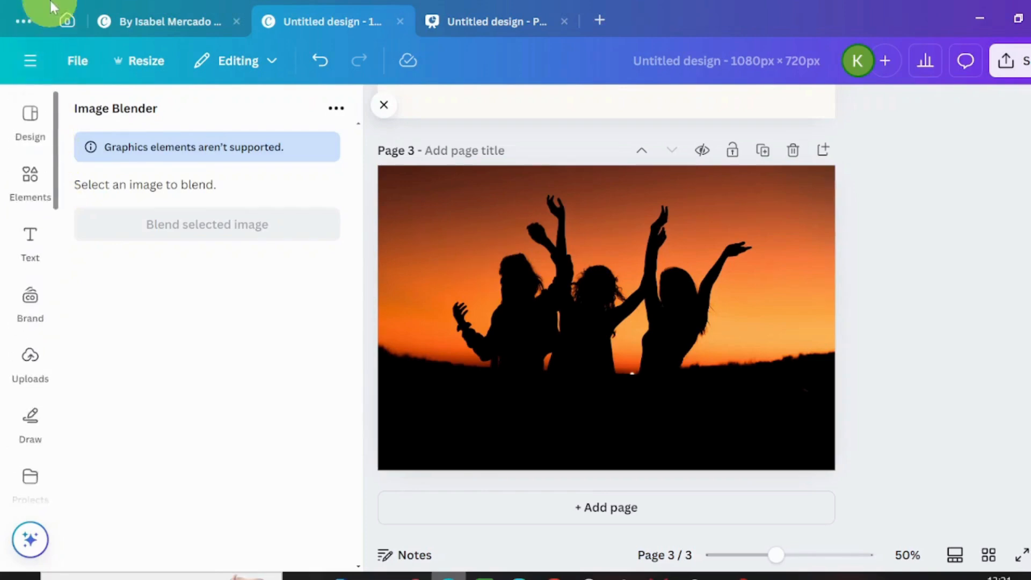
pyautogui.click(19, 176)
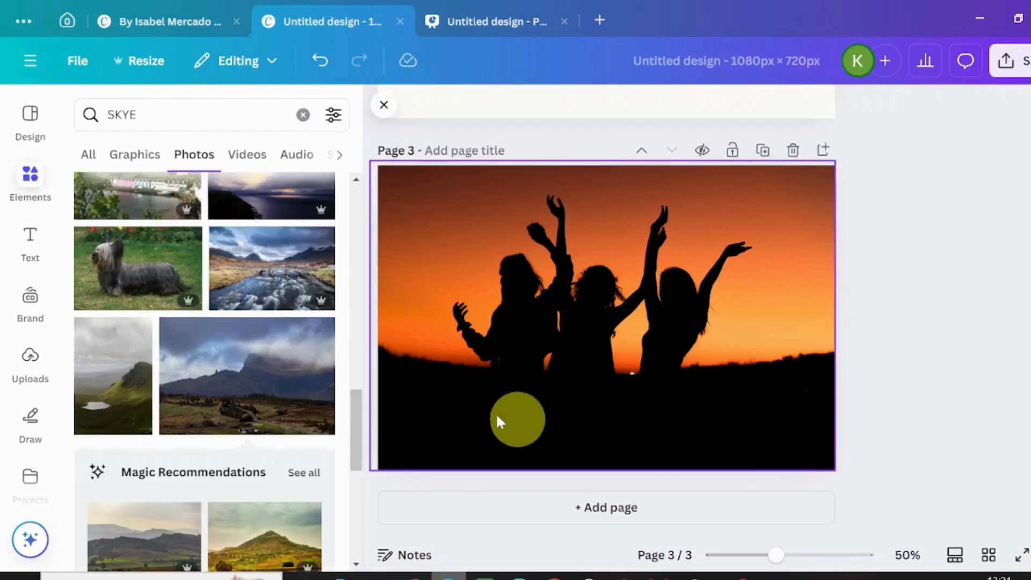
pyautogui.click(235, 369)
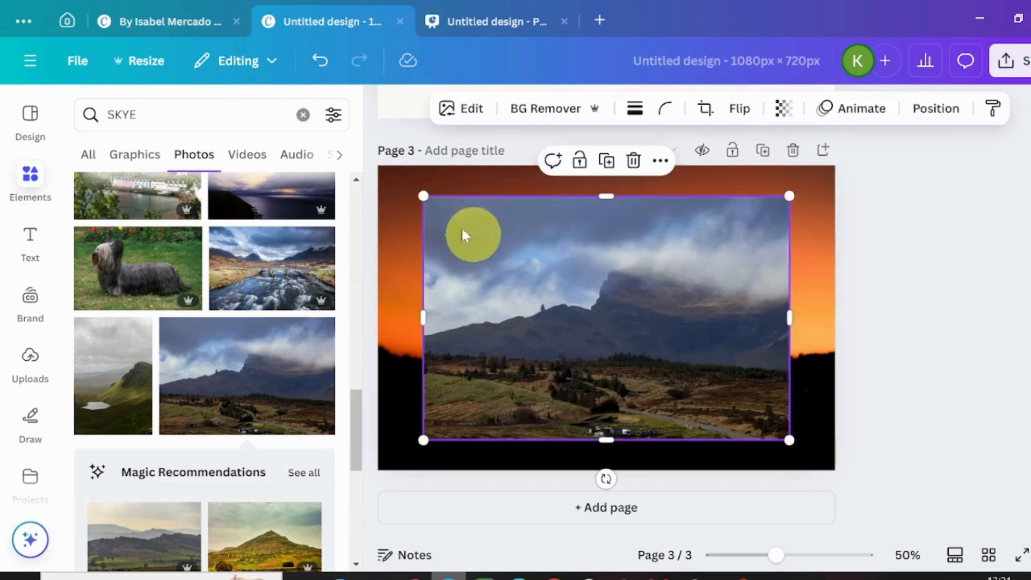
pyautogui.moveTo(423, 196); pyautogui.dragTo(370, 180)
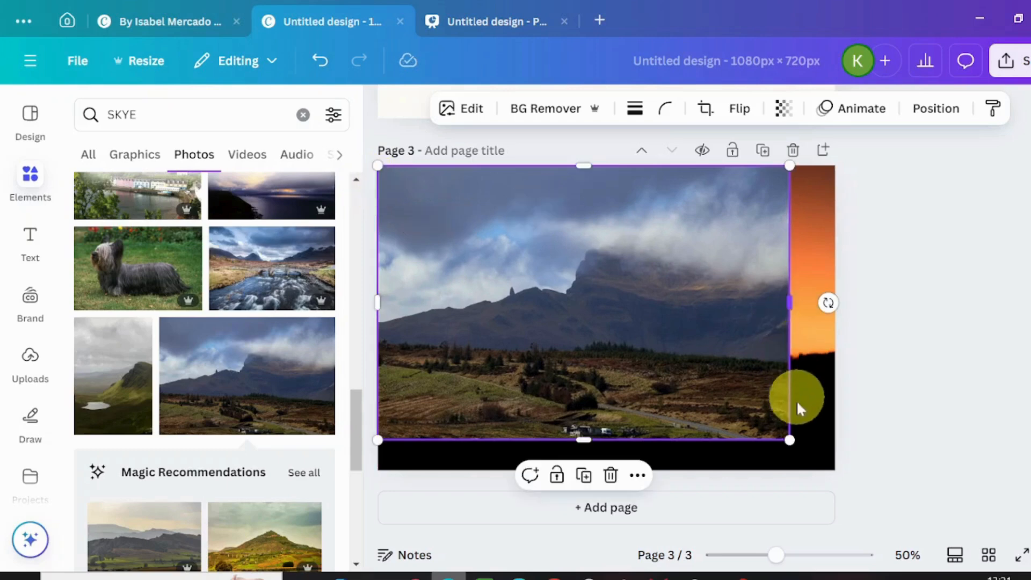
pyautogui.moveTo(794, 443); pyautogui.dragTo(849, 454)
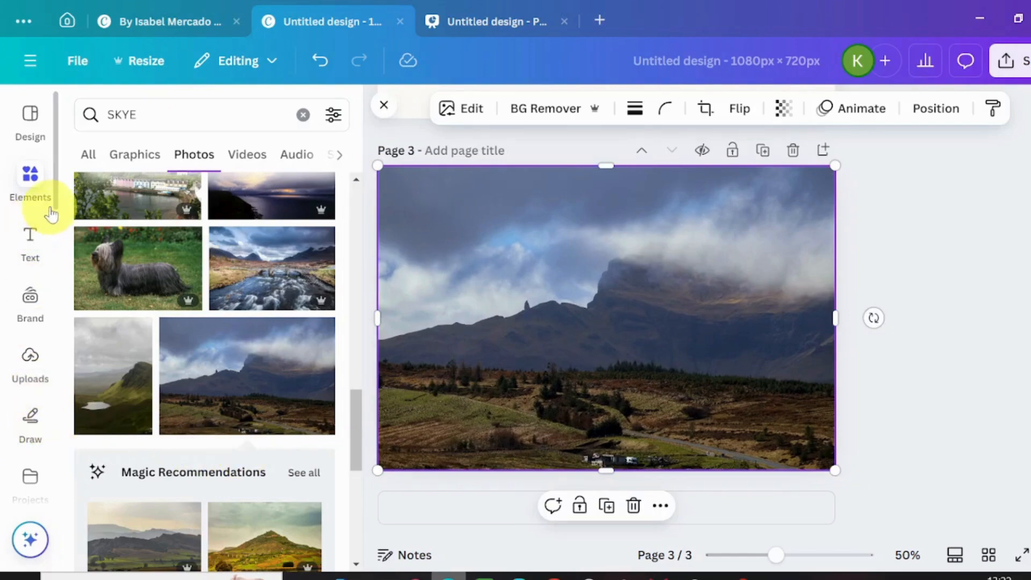
# - Start blending the mountain photo with Image Blender, using the Linear blend type at strength 48
pyautogui.scroll(-3, 53, 209)
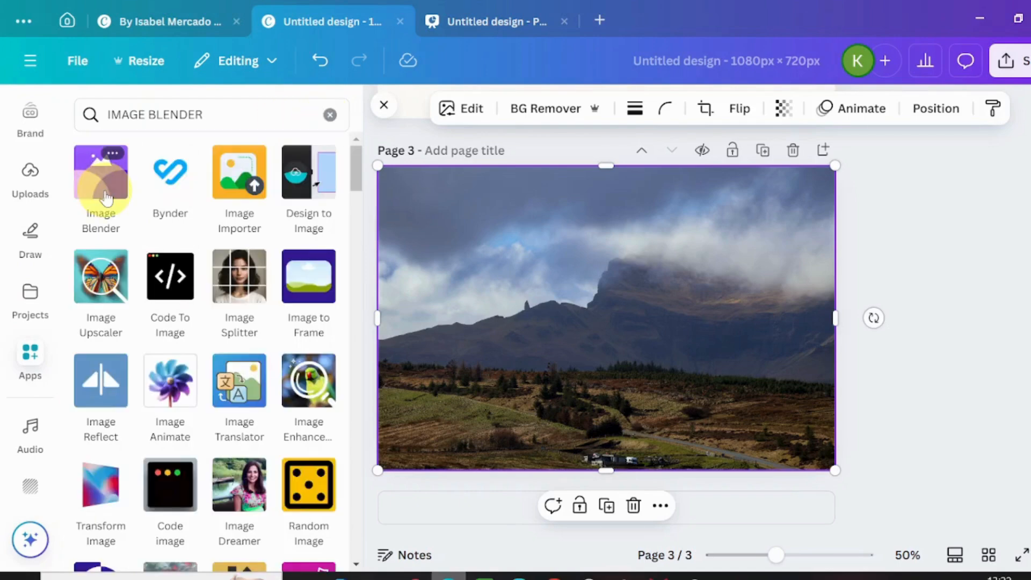
pyautogui.click(106, 196)
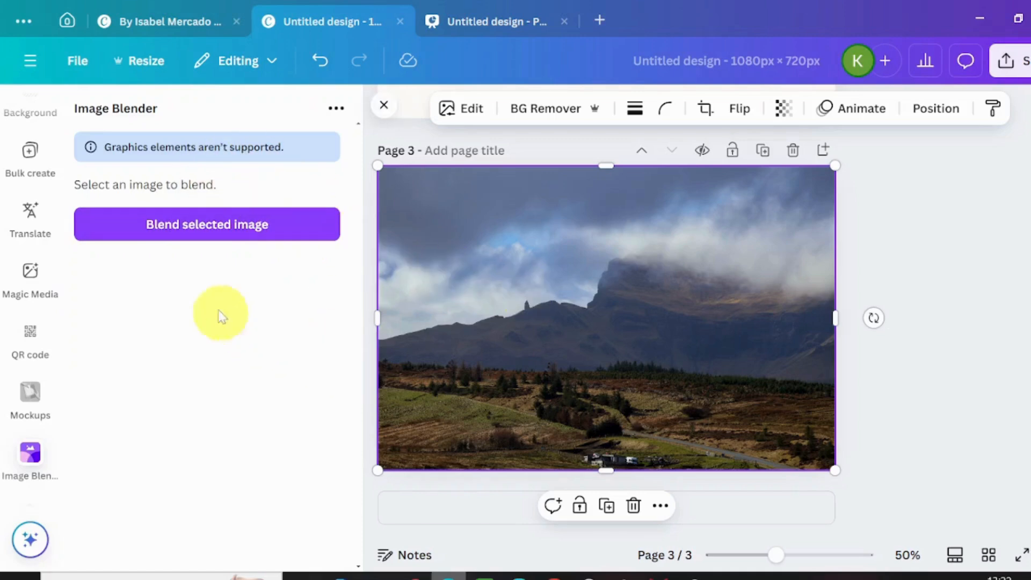
pyautogui.click(276, 227)
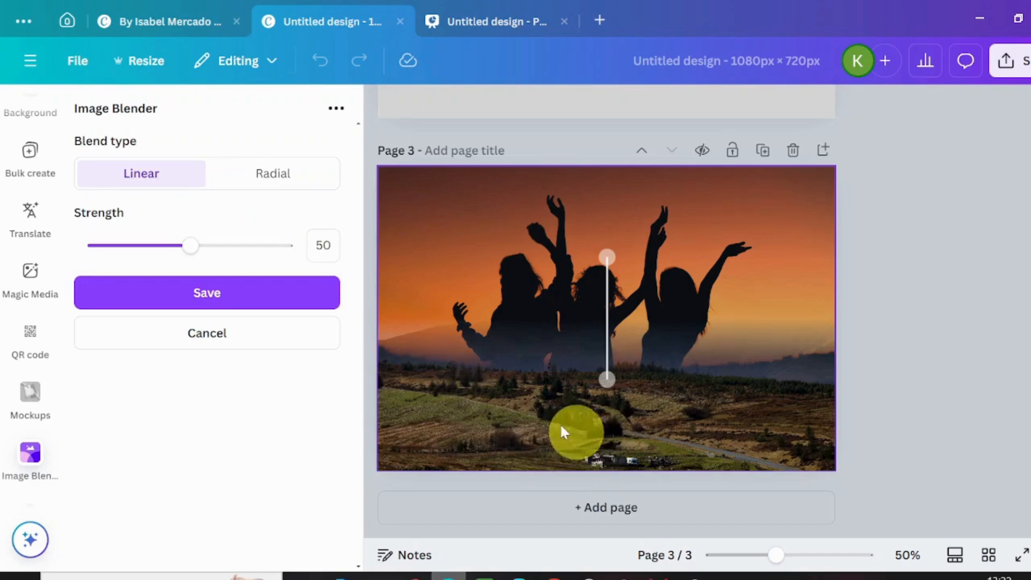
pyautogui.moveTo(192, 250)
pyautogui.mouseDown()
pyautogui.moveTo(72, 258)
pyautogui.moveTo(292, 258)
pyautogui.moveTo(177, 263)
pyautogui.moveTo(188, 247)
pyautogui.mouseUp()
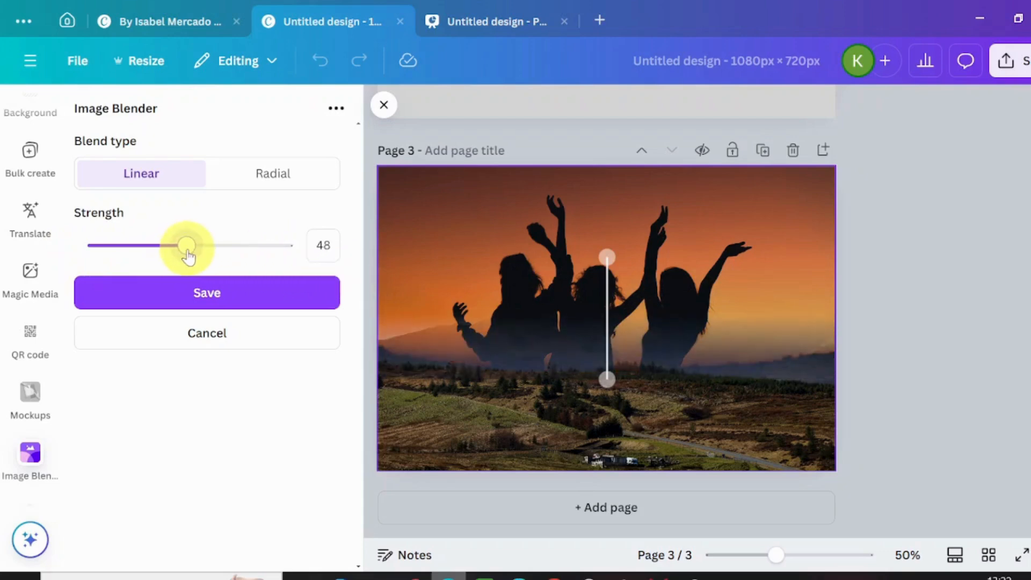
# - Switch the blend to Radial, widen its circle to the page edges, set strength to 16 and shift the circle's centre upward
pyautogui.click(288, 180)
pyautogui.moveTo(679, 383); pyautogui.dragTo(850, 391)
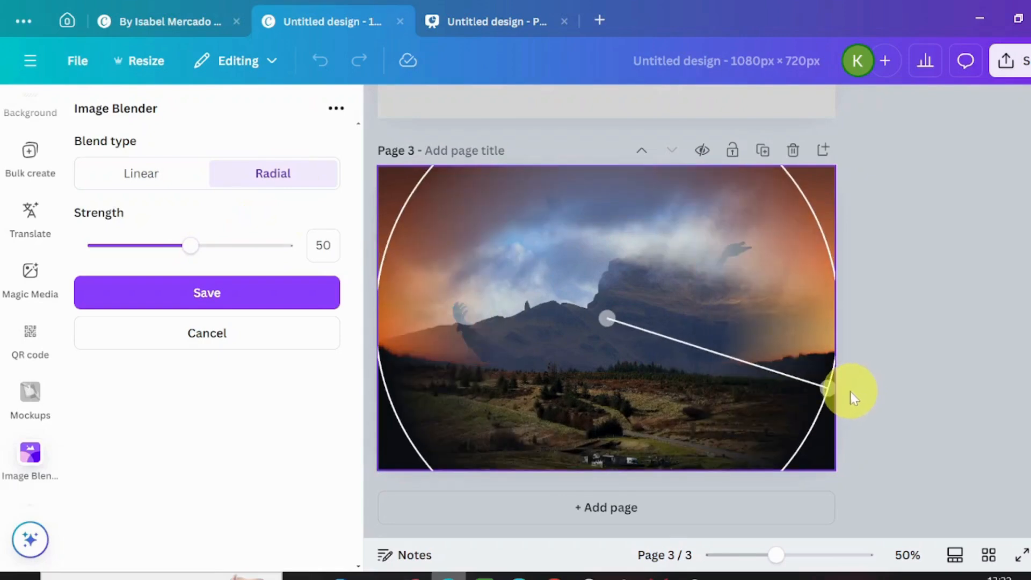
pyautogui.moveTo(189, 246); pyautogui.dragTo(130, 247)
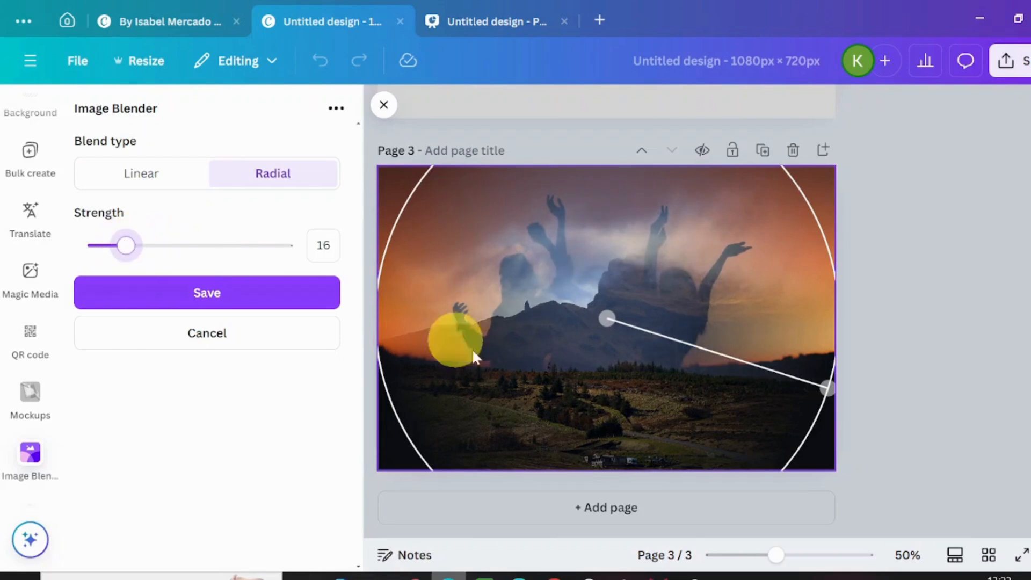
pyautogui.moveTo(603, 410); pyautogui.dragTo(610, 276)
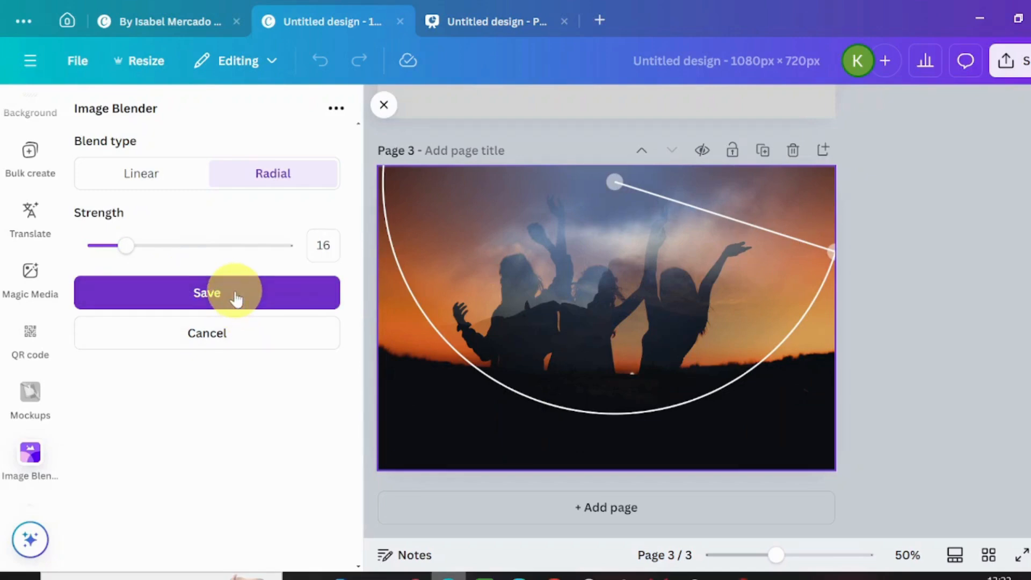
pyautogui.click(401, 330)
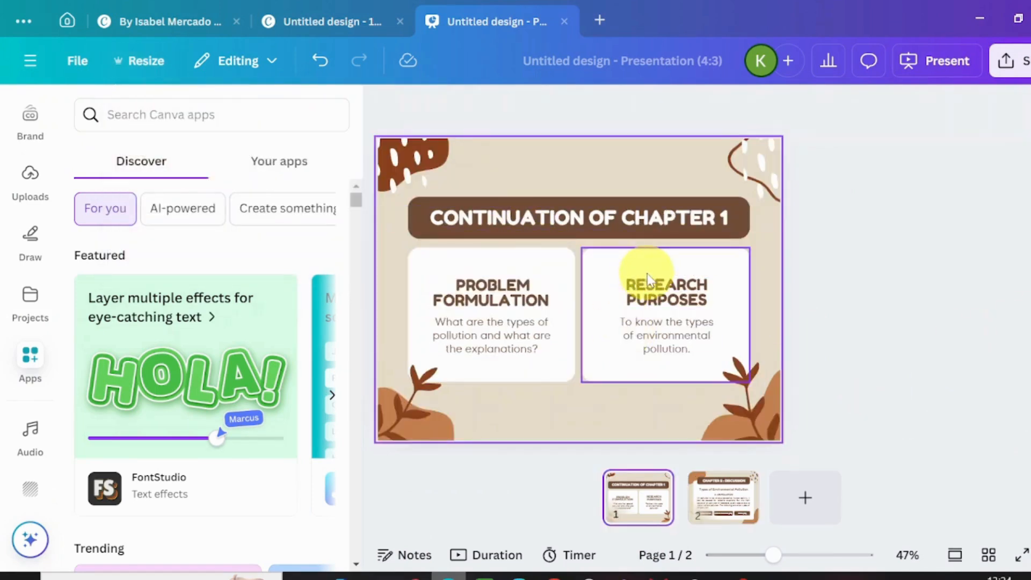
# - Delete the white card, heading and description of the Research Purposes block from the presentation's first slide
pyautogui.click(657, 280)
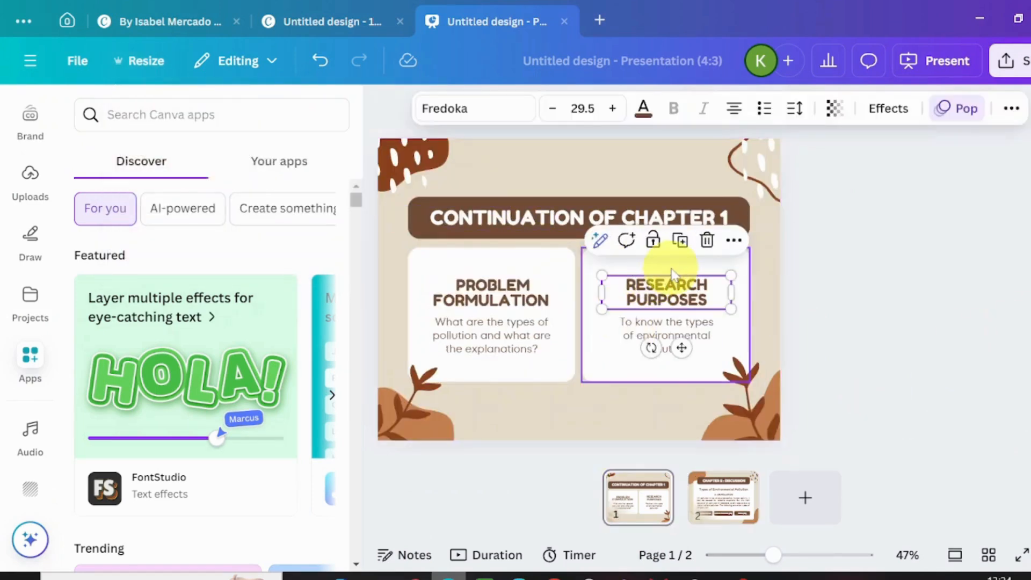
pyautogui.click(666, 266)
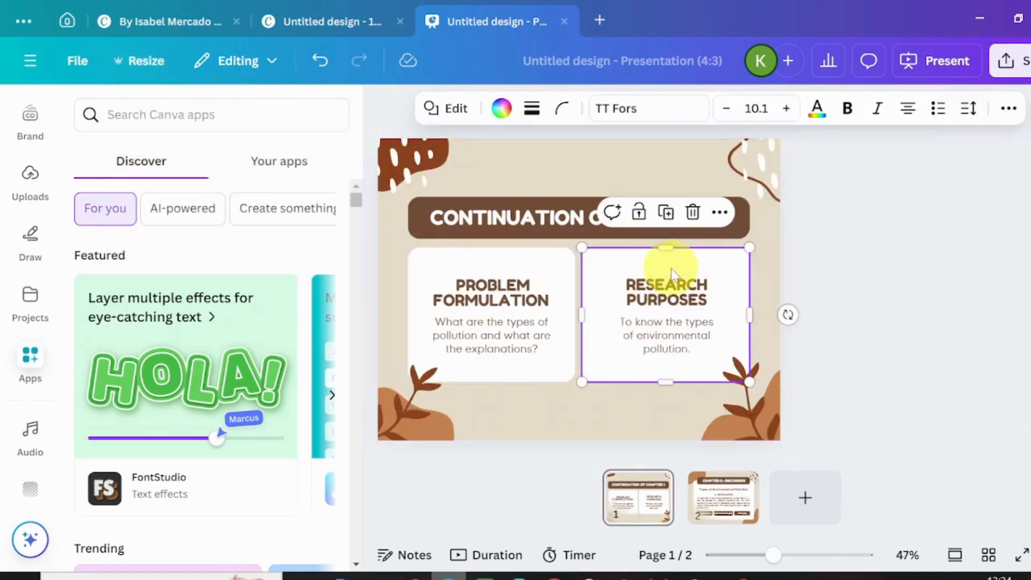
pyautogui.click(694, 217)
pyautogui.click(664, 300)
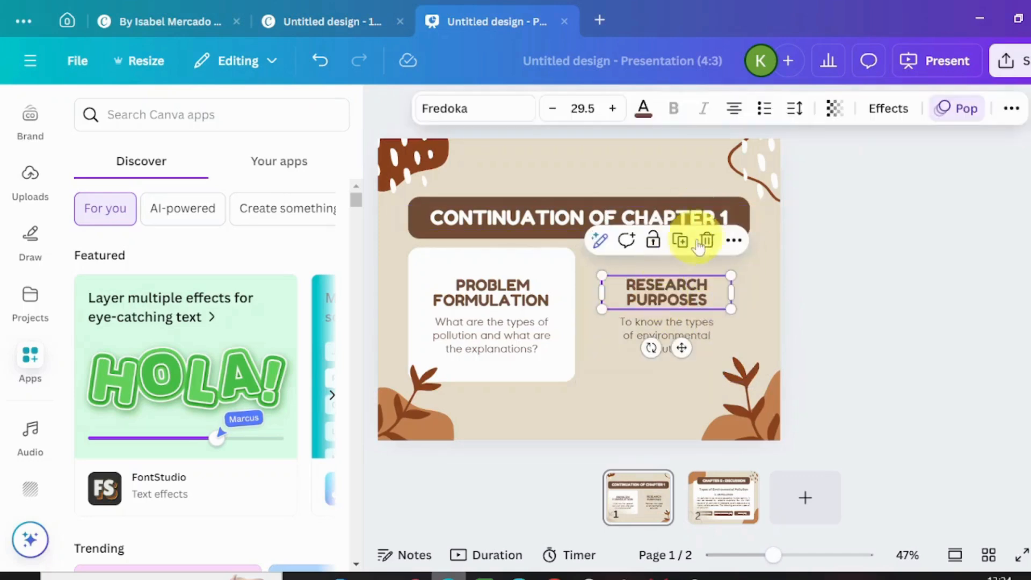
pyautogui.click(704, 239)
pyautogui.click(661, 329)
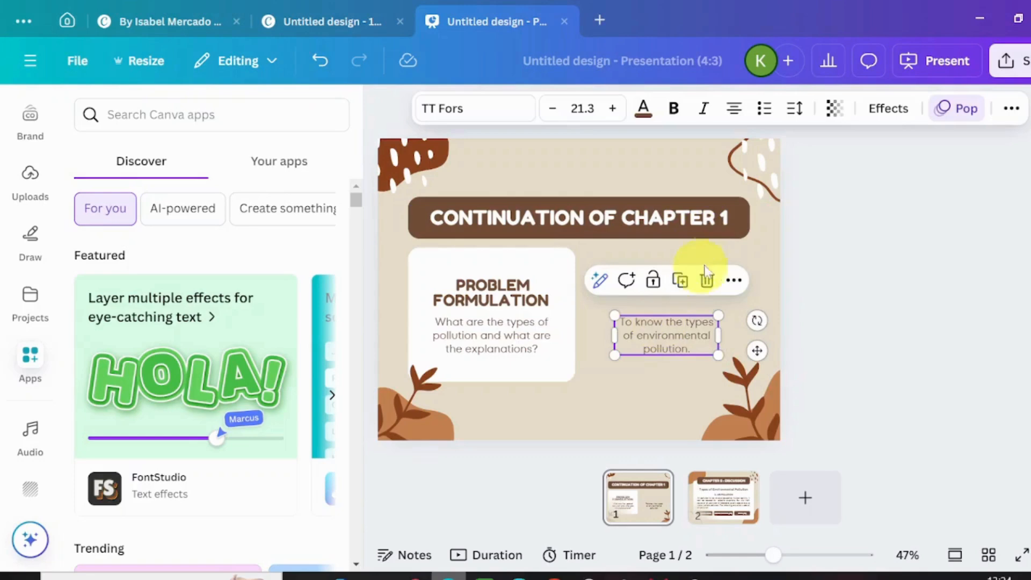
pyautogui.click(705, 280)
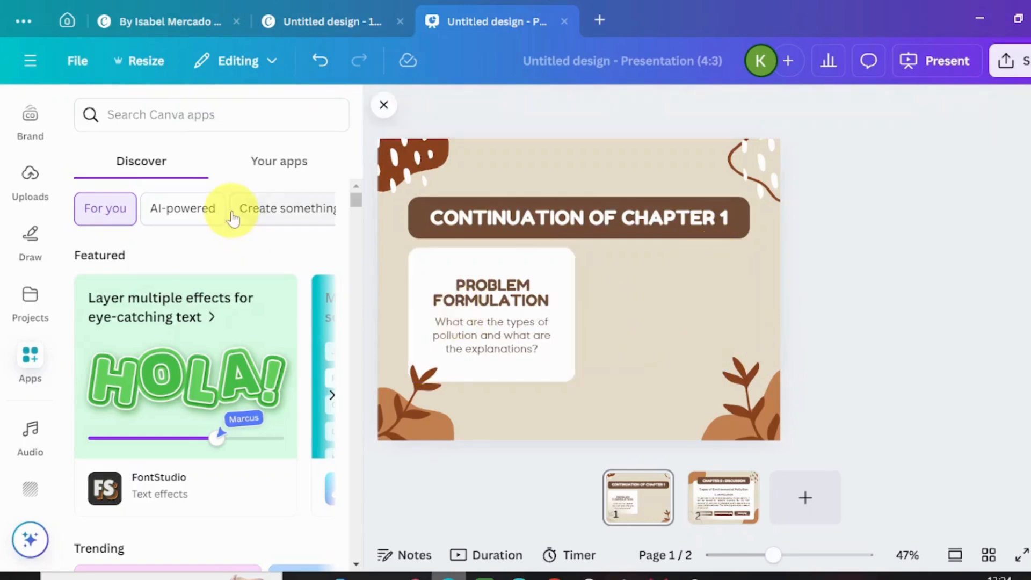
# - Insert two circular frames on the first slide and position them diagonally beside the Problem Formulation card
pyautogui.scroll(3, 50, 140)
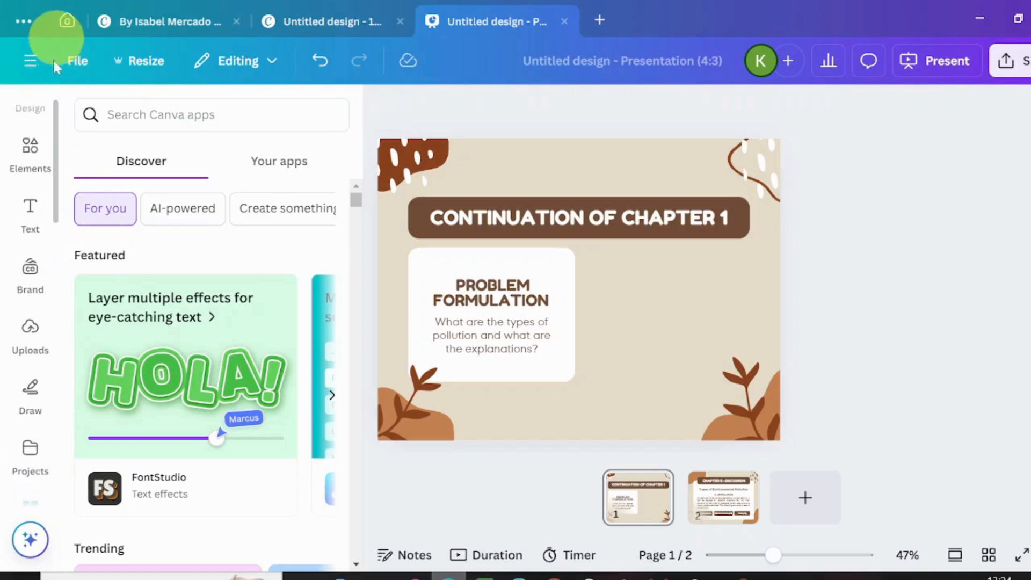
pyautogui.click(30, 147)
pyautogui.moveTo(357, 206); pyautogui.dragTo(382, 554)
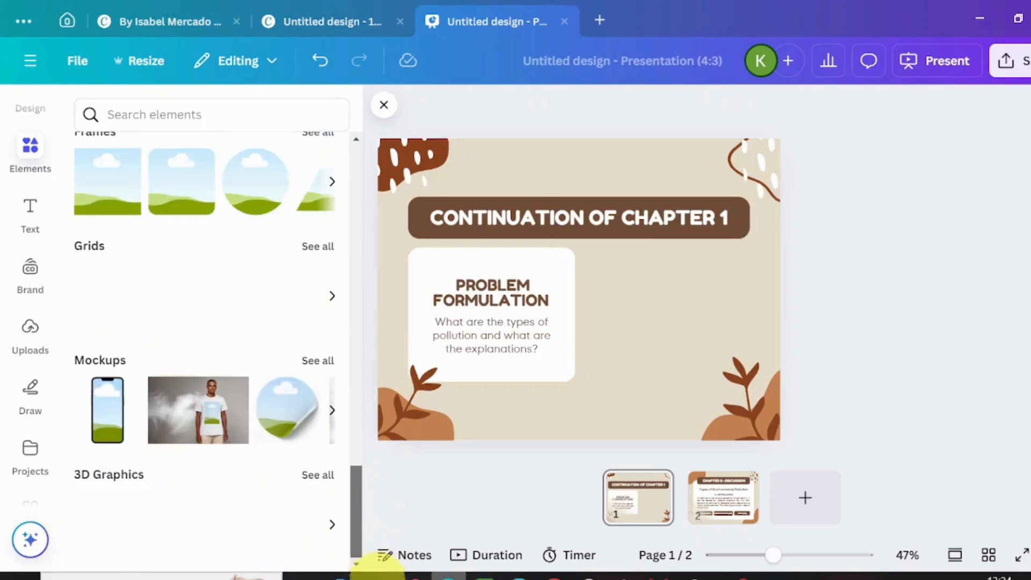
pyautogui.click(259, 201)
pyautogui.click(259, 201)
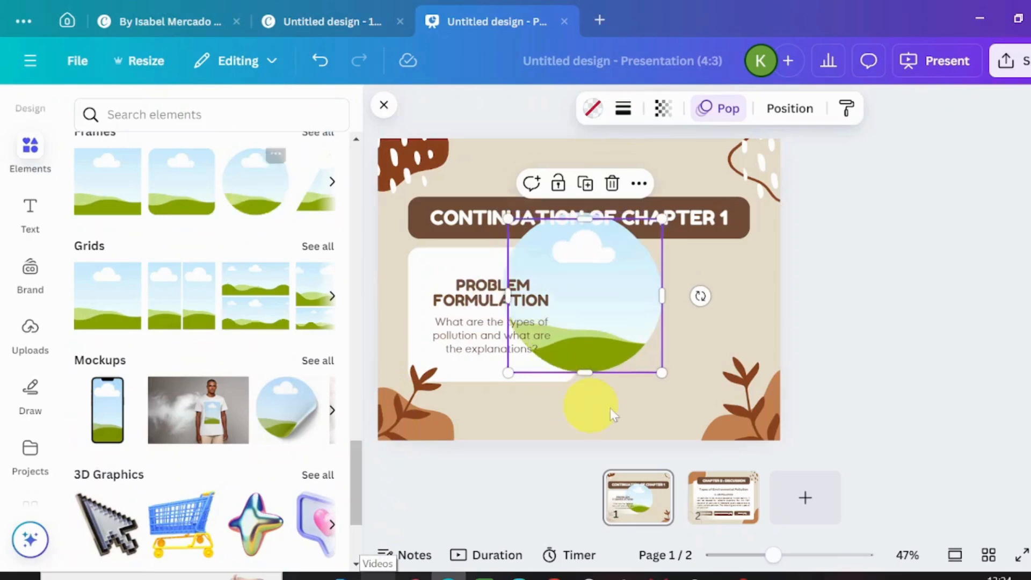
pyautogui.moveTo(628, 354); pyautogui.dragTo(744, 409)
pyautogui.moveTo(576, 297); pyautogui.dragTo(647, 290)
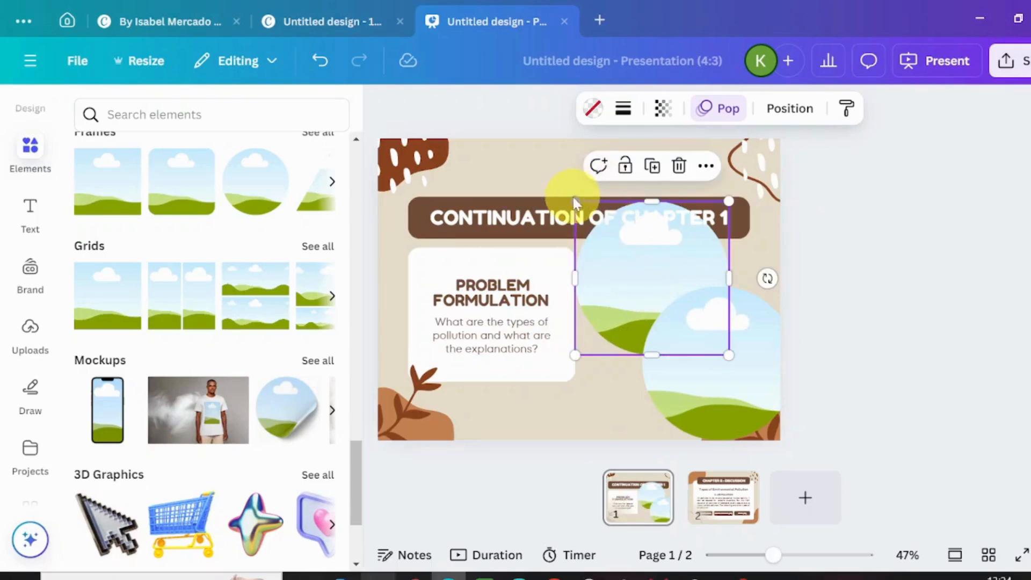
# - Shrink both circular frames to the same smaller size so they fit below the title bar
pyautogui.moveTo(579, 200); pyautogui.dragTo(612, 239)
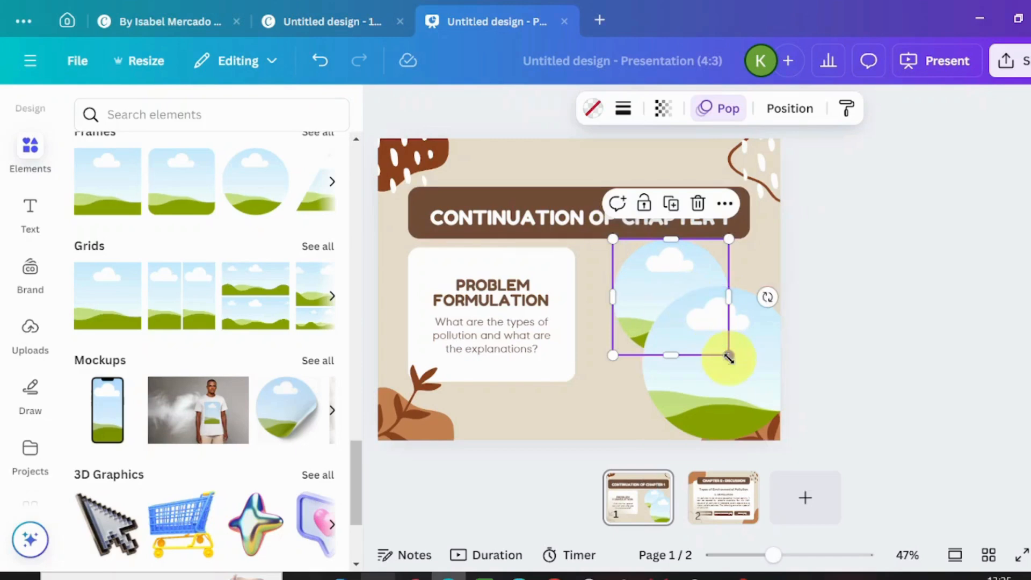
pyautogui.click(747, 386)
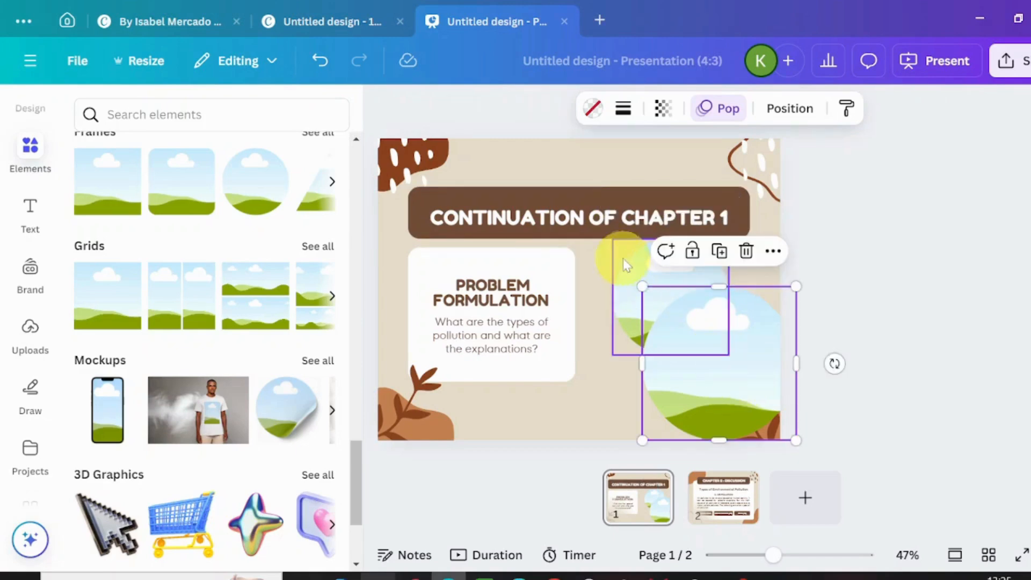
pyautogui.moveTo(643, 283); pyautogui.dragTo(680, 325)
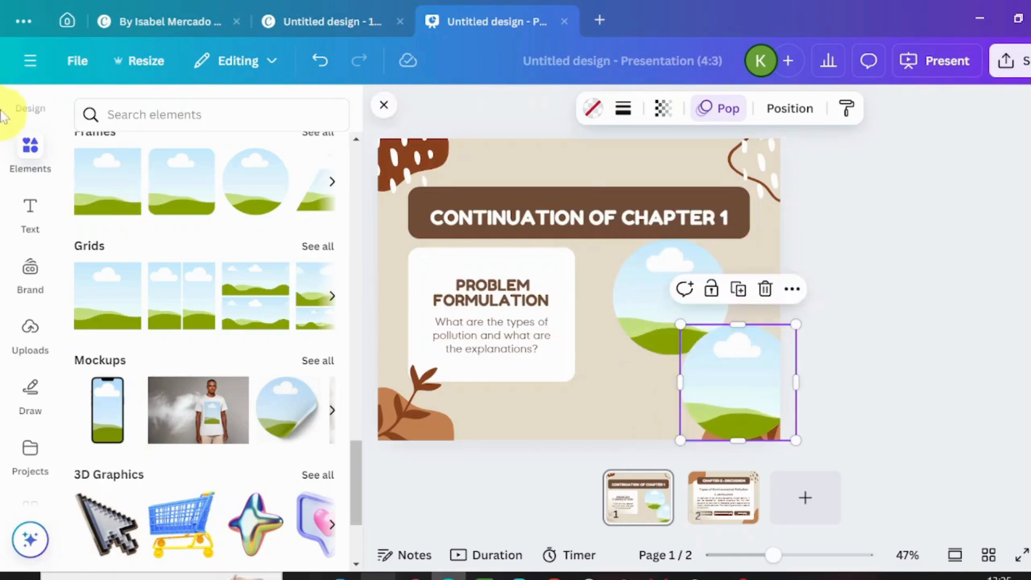
# - Search elements for MAN and add the photo of the smiling man in a red sweater to the first slide
pyautogui.click(135, 115)
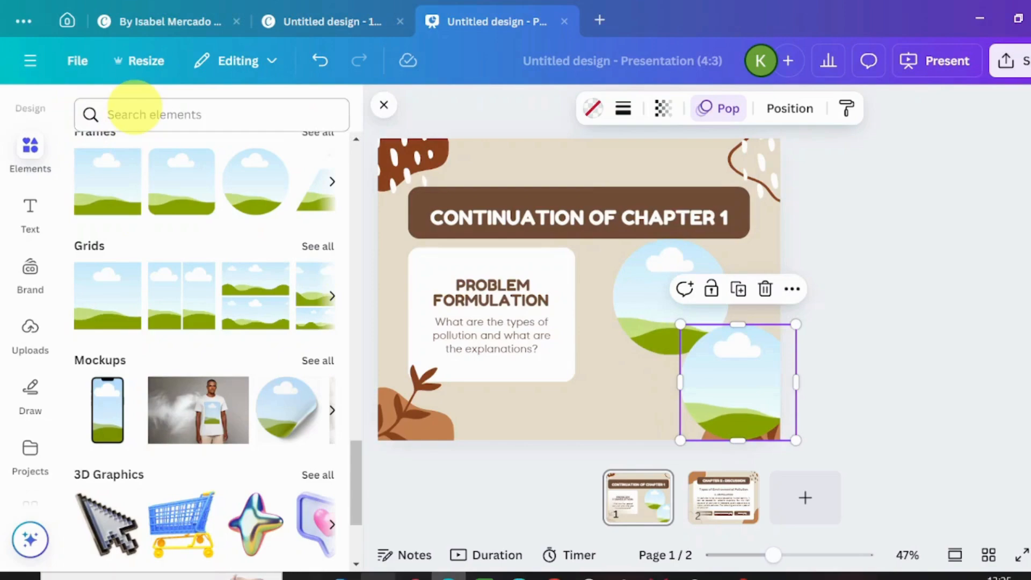
pyautogui.click(135, 114)
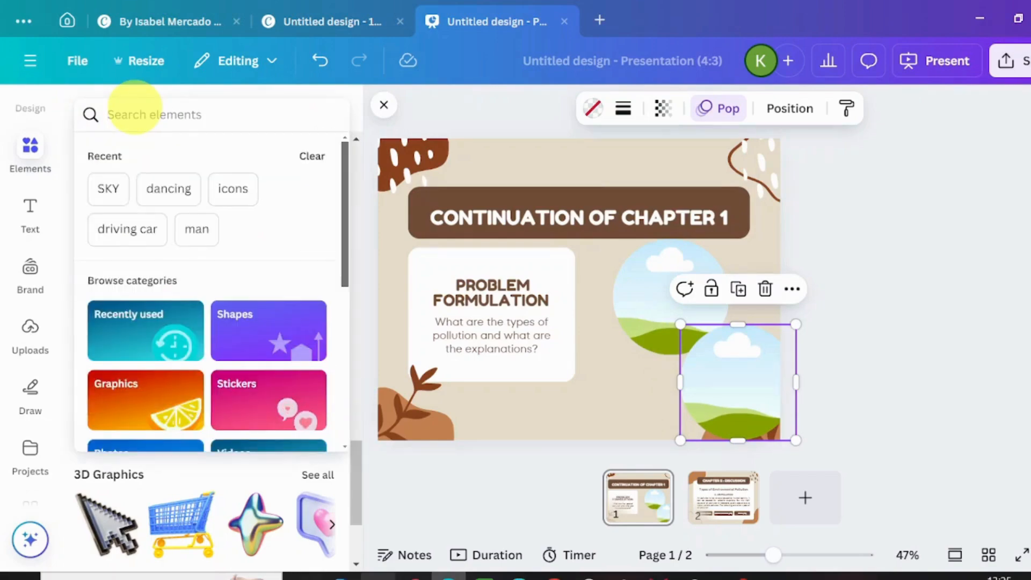
pyautogui.write('MAN')
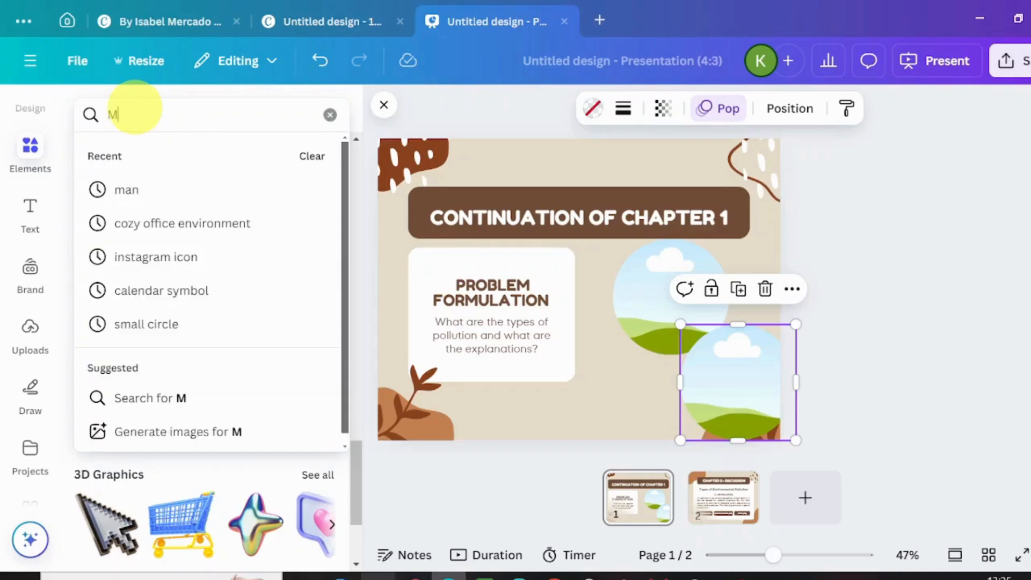
pyautogui.press('Return')
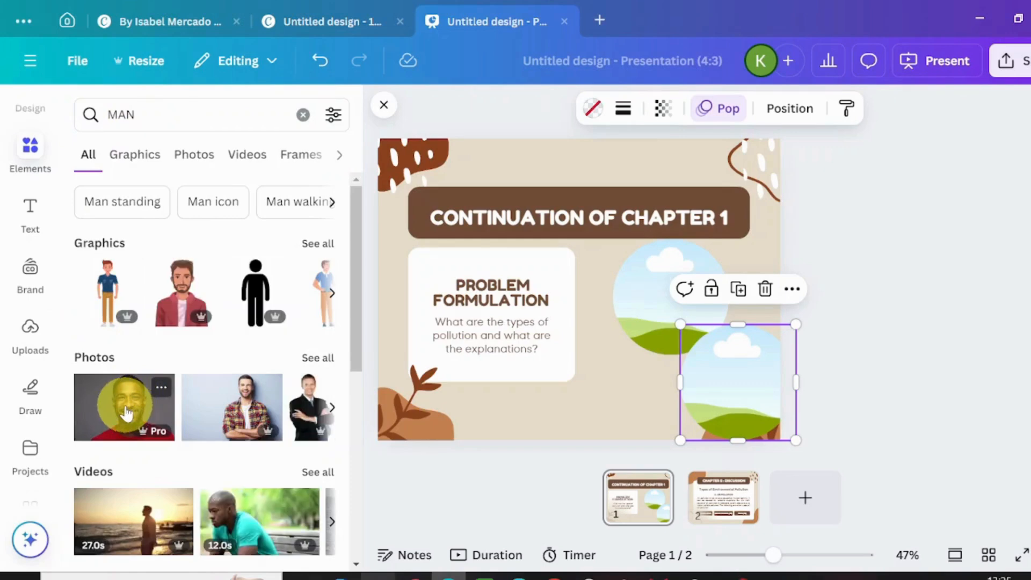
pyautogui.click(125, 414)
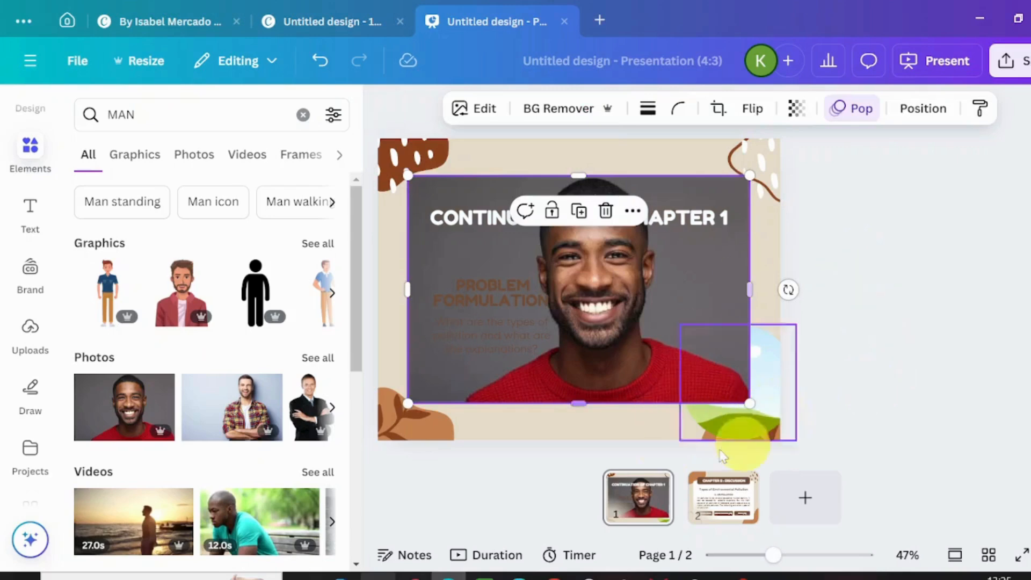
# - Add a new third page and place the same photo of the man in a red sweater on it
pyautogui.click(798, 489)
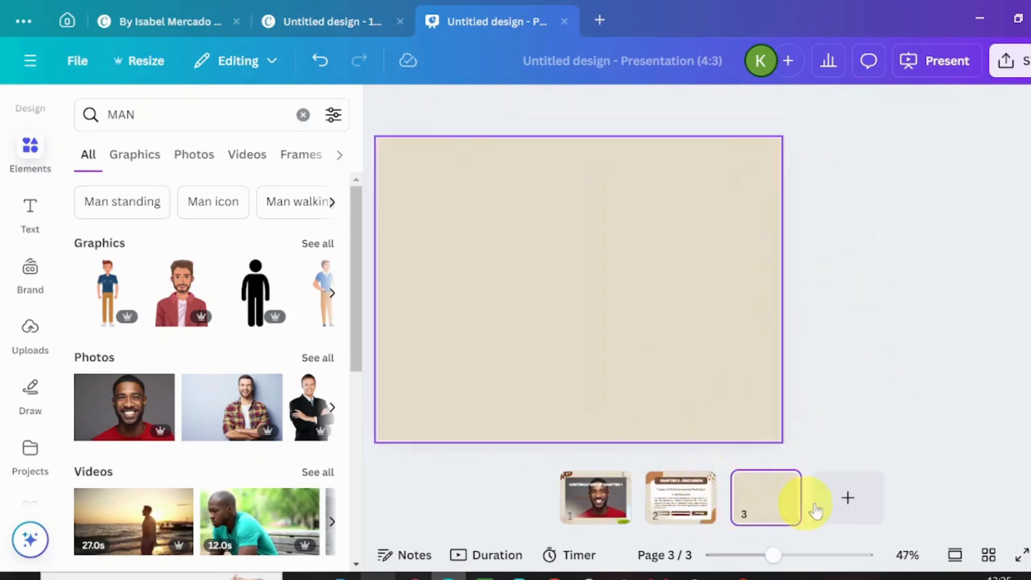
pyautogui.click(111, 422)
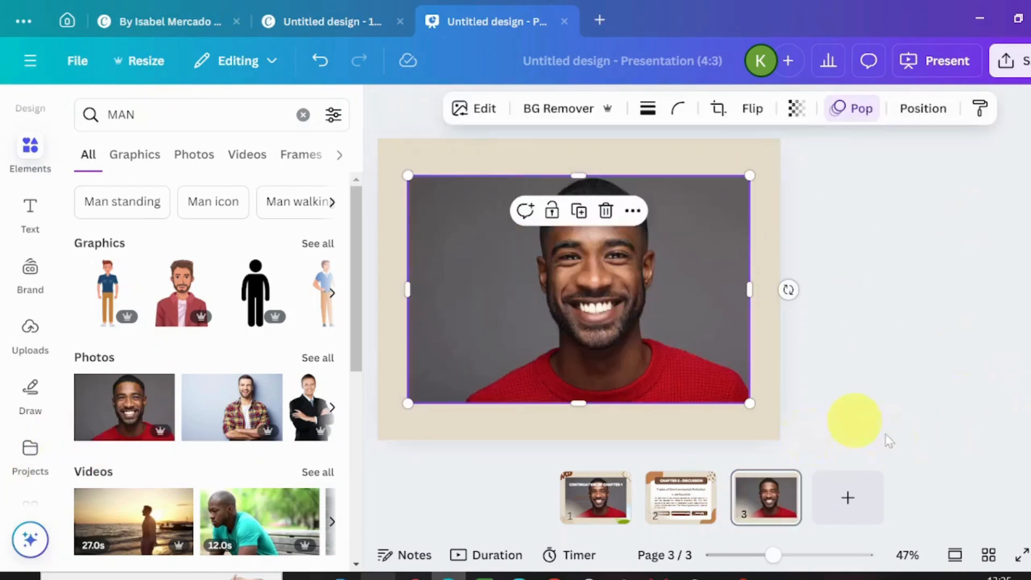
# - Delete the photo of the man in the red sweater from the first slide
pyautogui.click(594, 492)
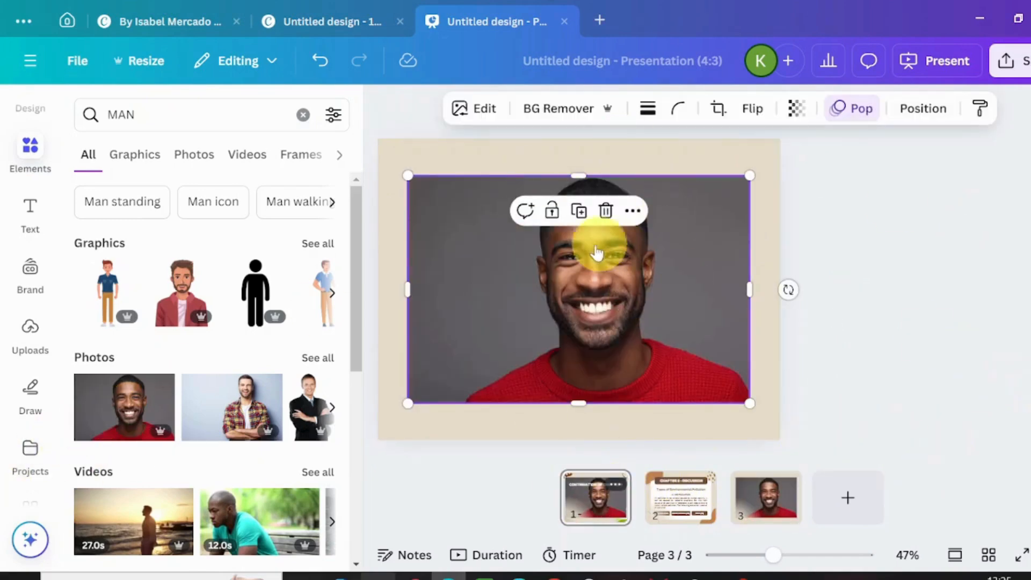
pyautogui.click(574, 297)
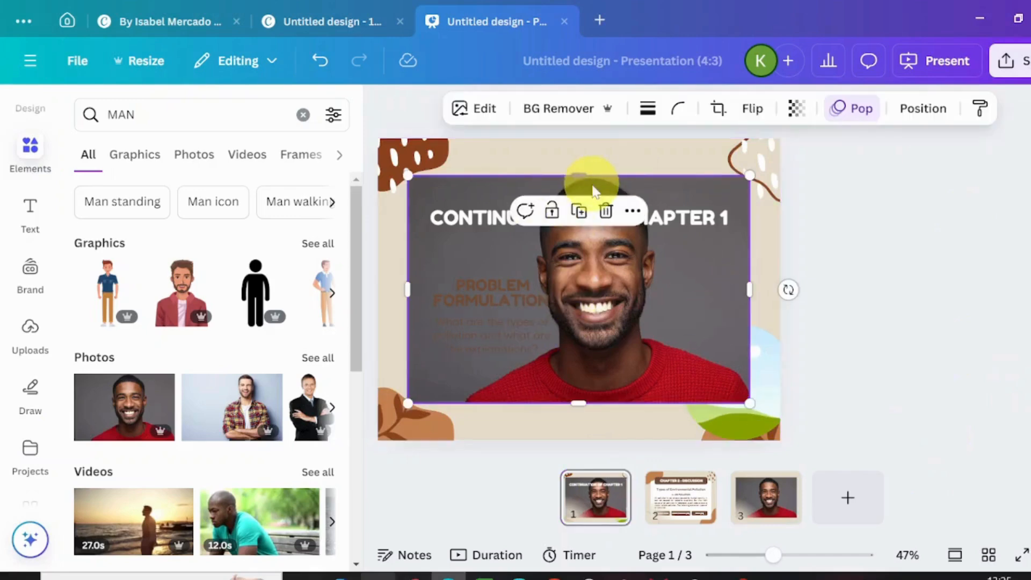
pyautogui.click(607, 210)
# - Set the background color of the third page to black (#000000)
pyautogui.click(778, 502)
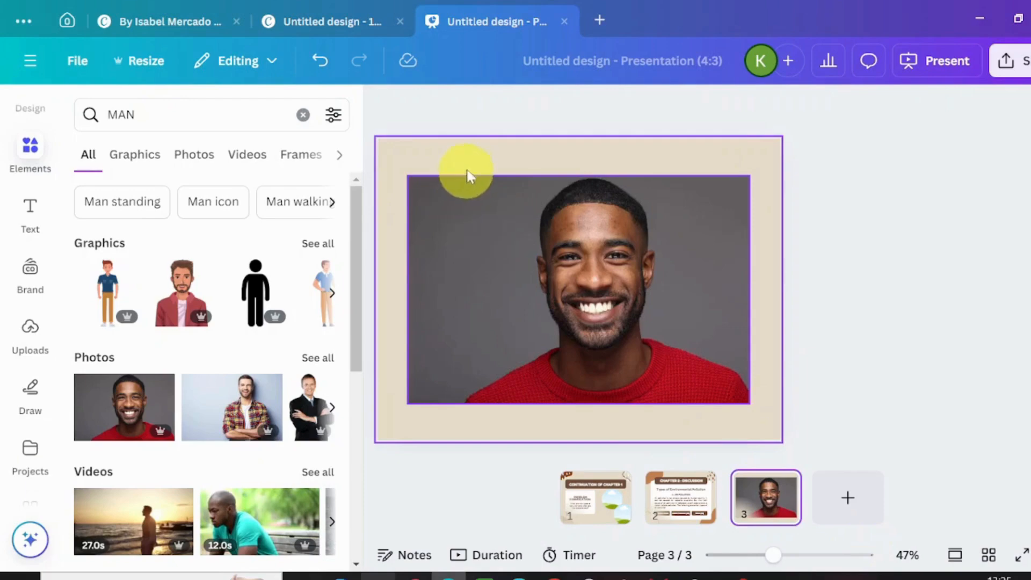
pyautogui.click(481, 164)
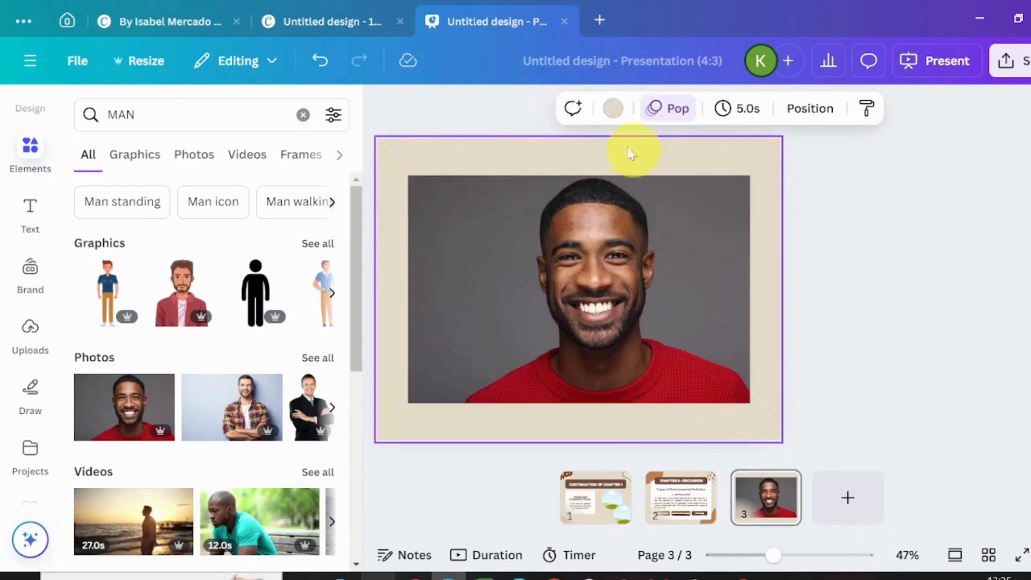
pyautogui.click(613, 109)
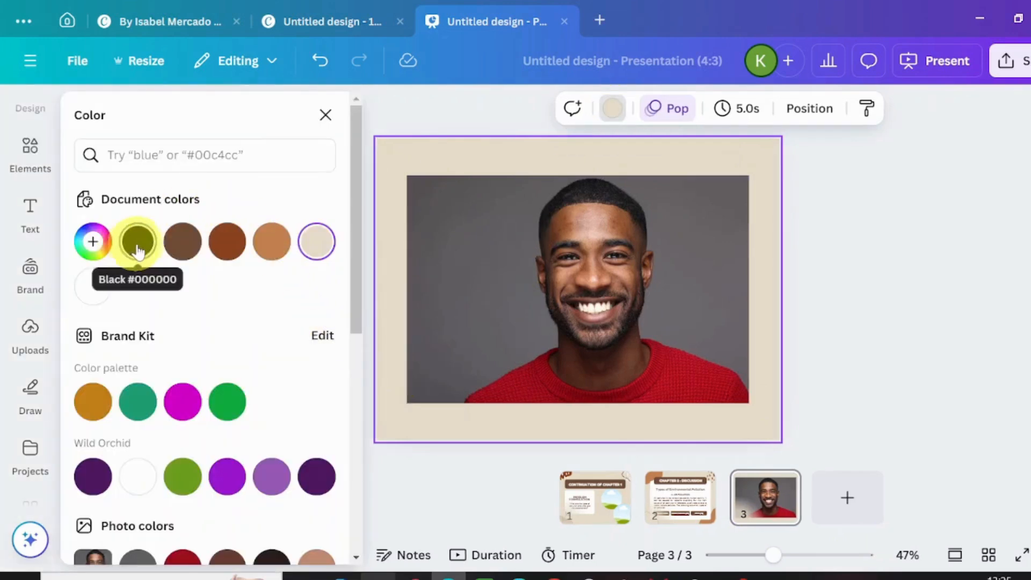
pyautogui.click(138, 241)
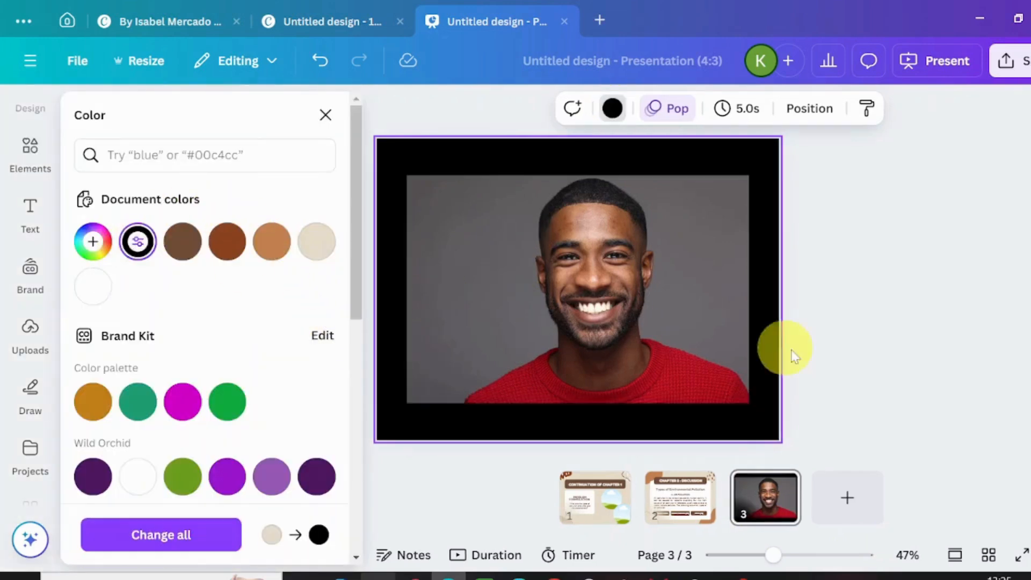
# - Remove the background from the man's photo on page 3 and enlarge the cutout to nearly the full page width
pyautogui.click(498, 275)
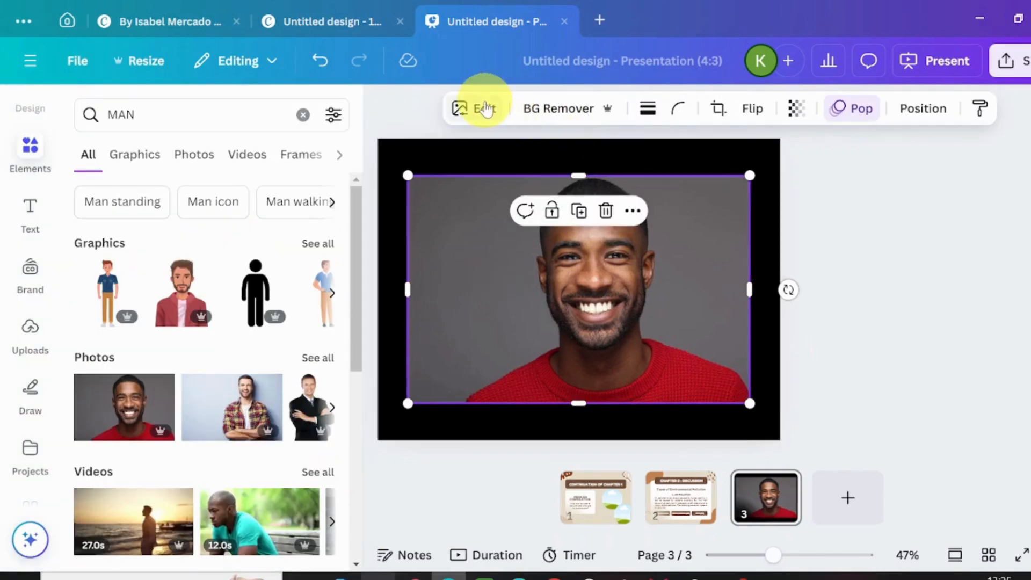
pyautogui.click(552, 106)
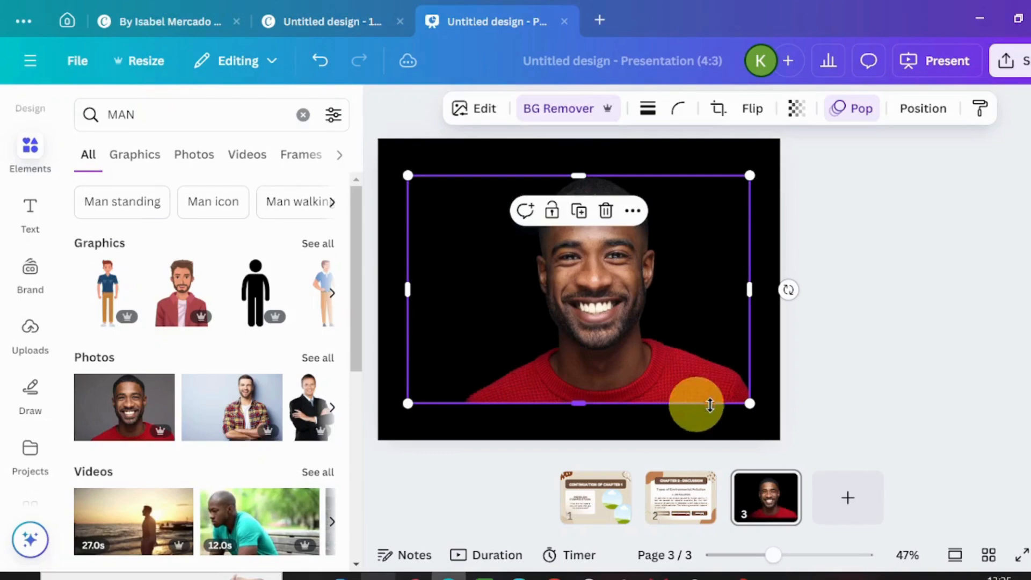
pyautogui.moveTo(766, 410); pyautogui.dragTo(767, 415)
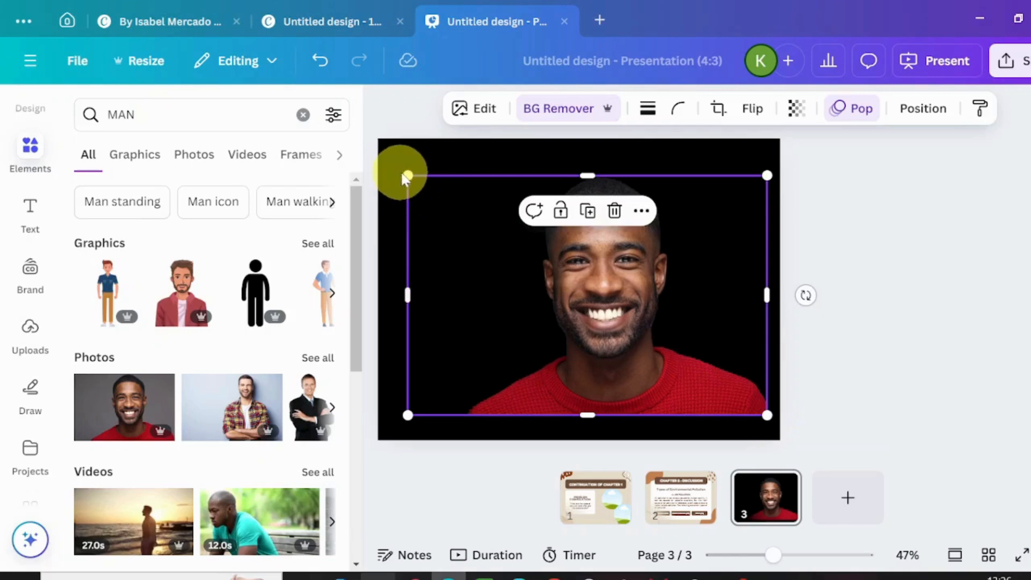
pyautogui.moveTo(405, 172); pyautogui.dragTo(378, 153)
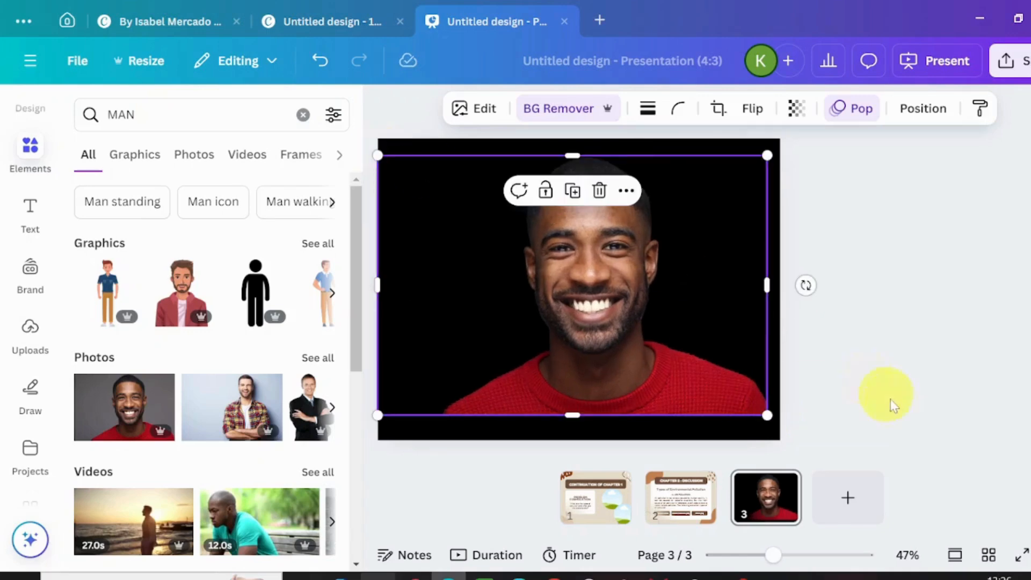
pyautogui.click(870, 333)
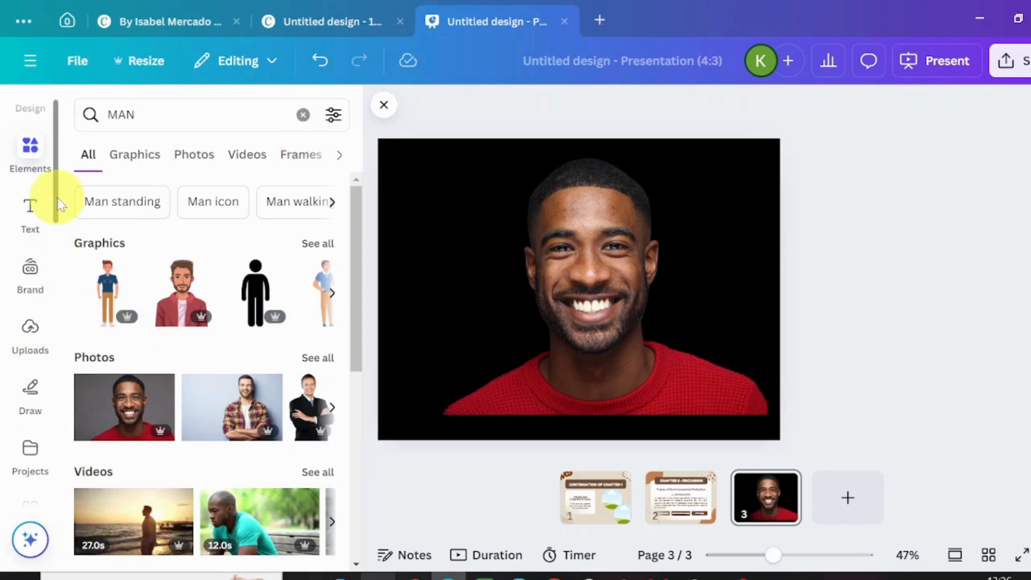
# - Search the apps for Design to Image and open that app
pyautogui.scroll(-3, 48, 301)
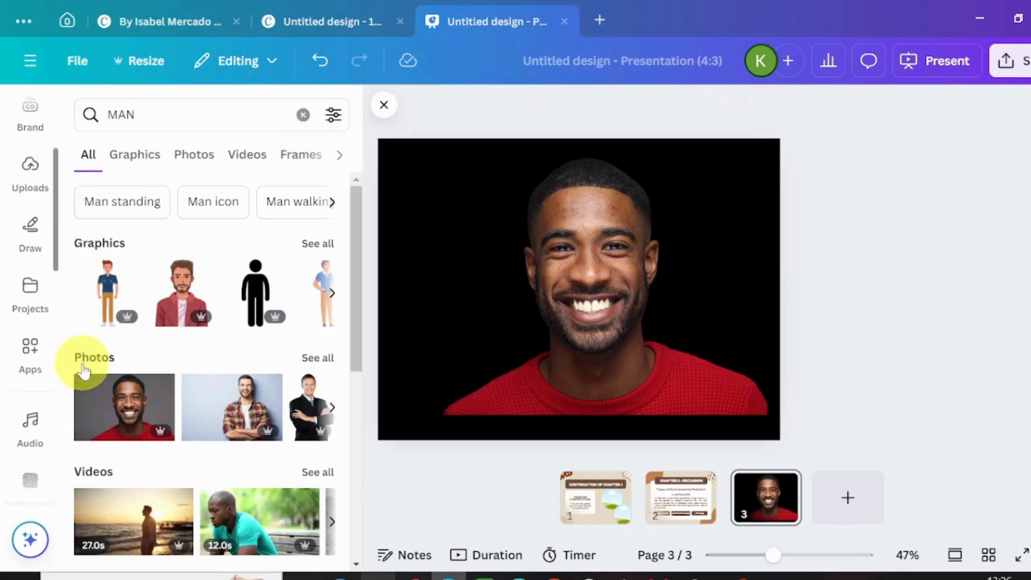
pyautogui.click(31, 350)
pyautogui.write('DESIG')
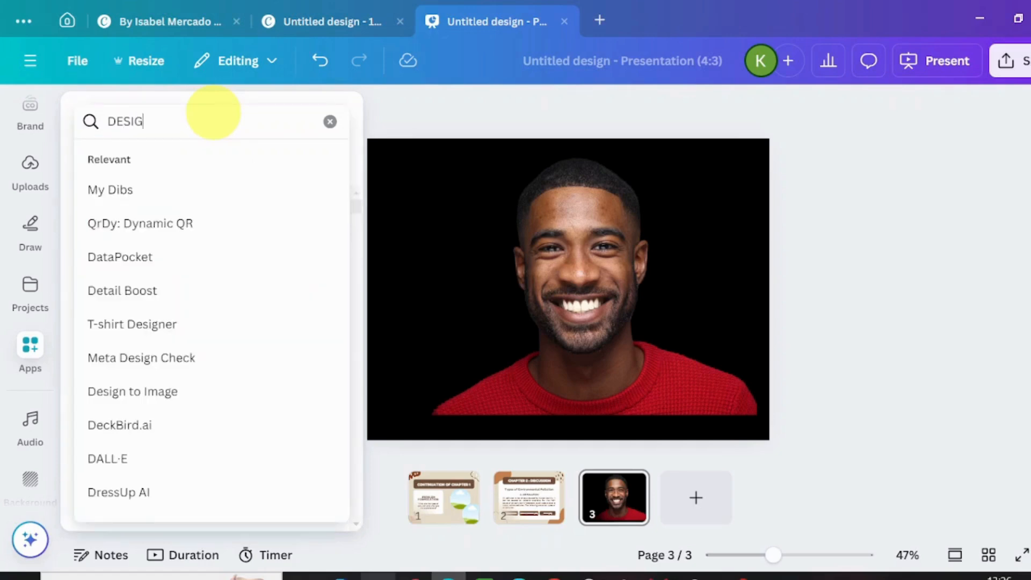
pyautogui.write('N TO')
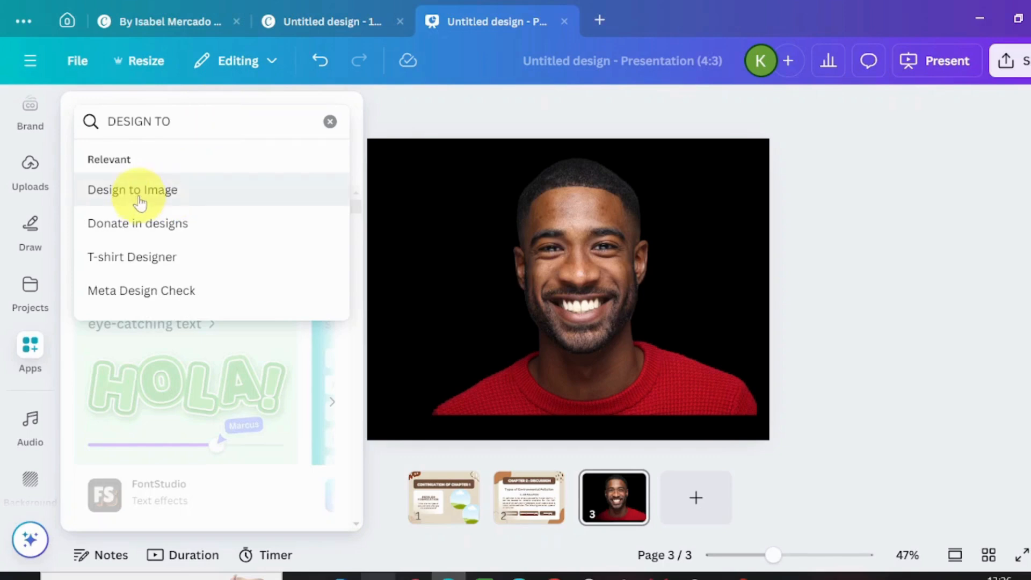
pyautogui.click(140, 191)
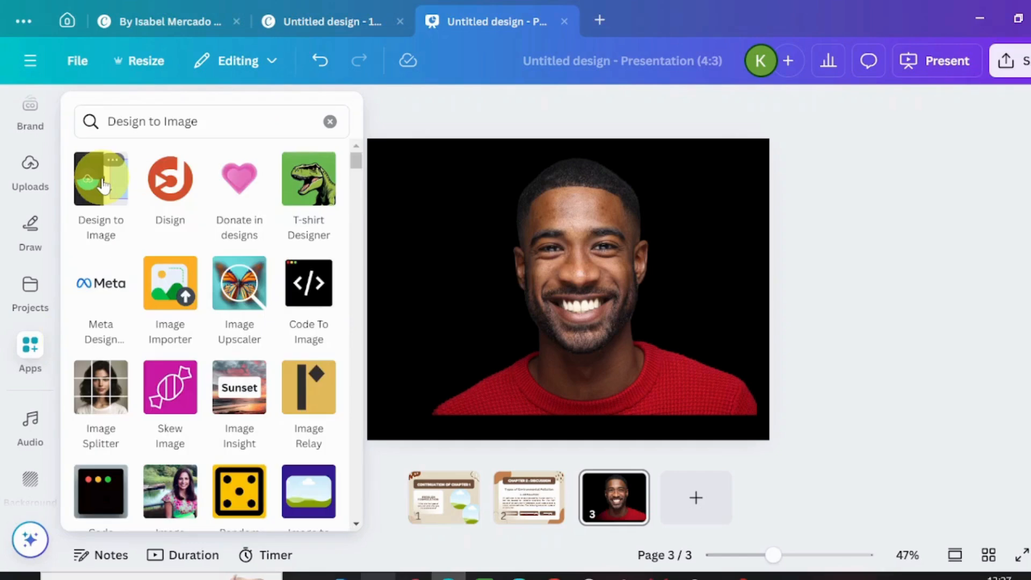
pyautogui.click(102, 179)
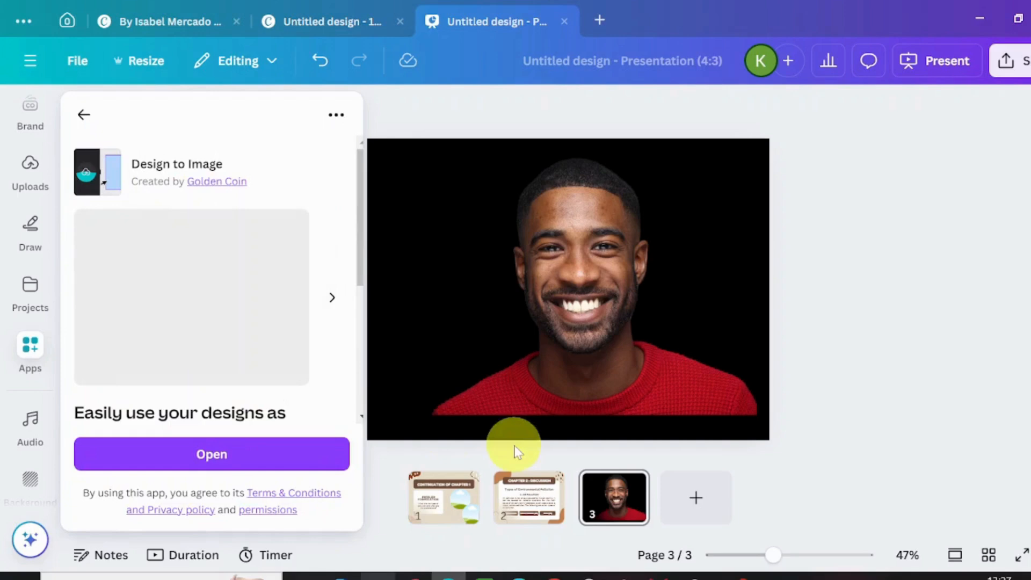
pyautogui.click(215, 451)
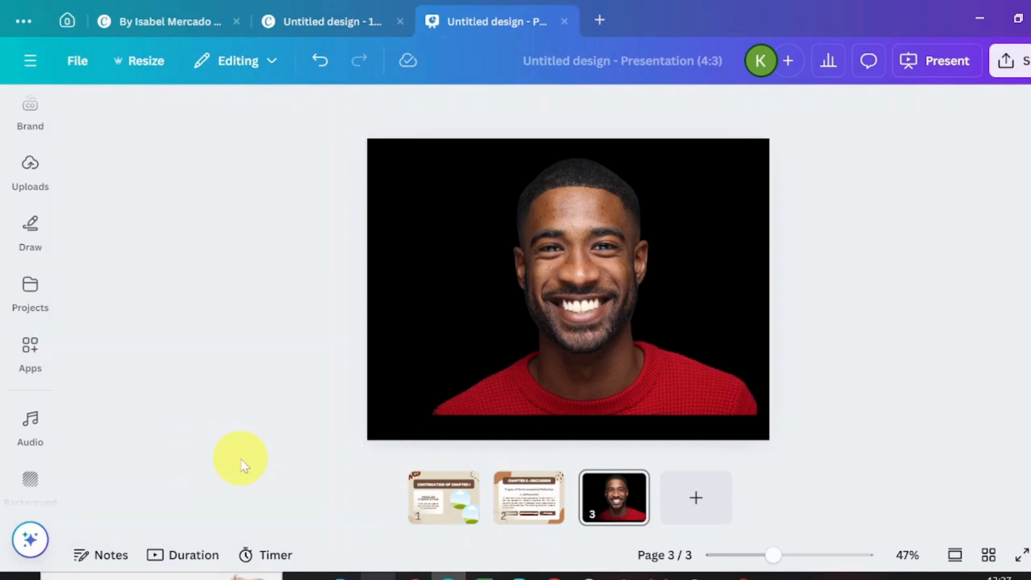
pyautogui.click(208, 453)
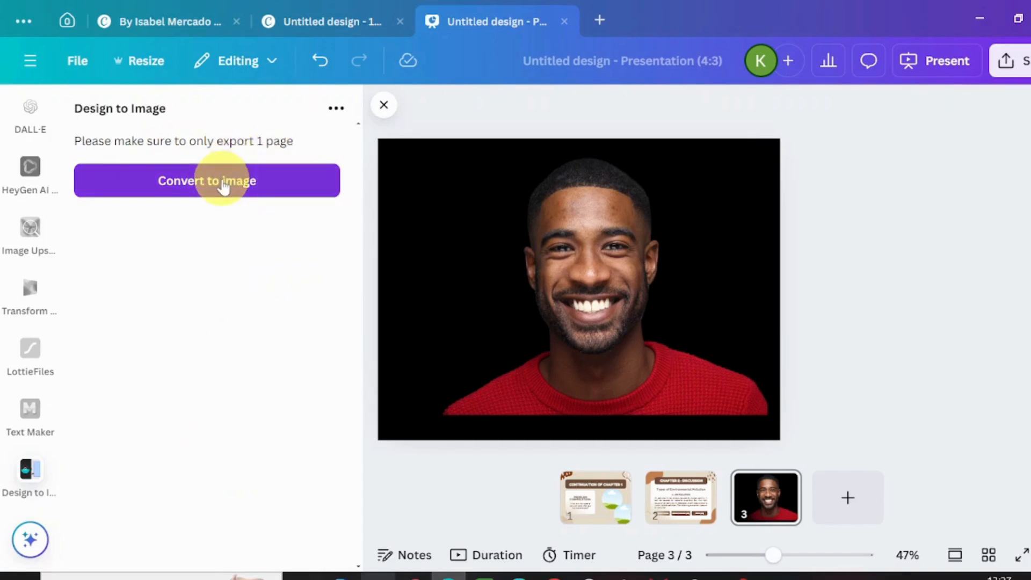
# - Start an image conversion of the design as PNG and set the export size to 1.625
pyautogui.click(474, 260)
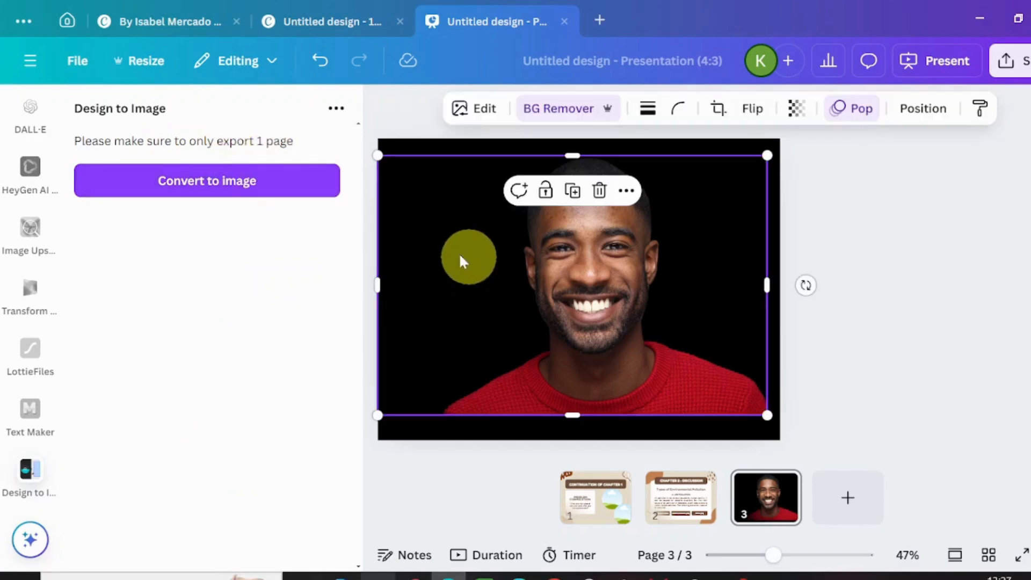
pyautogui.click(220, 182)
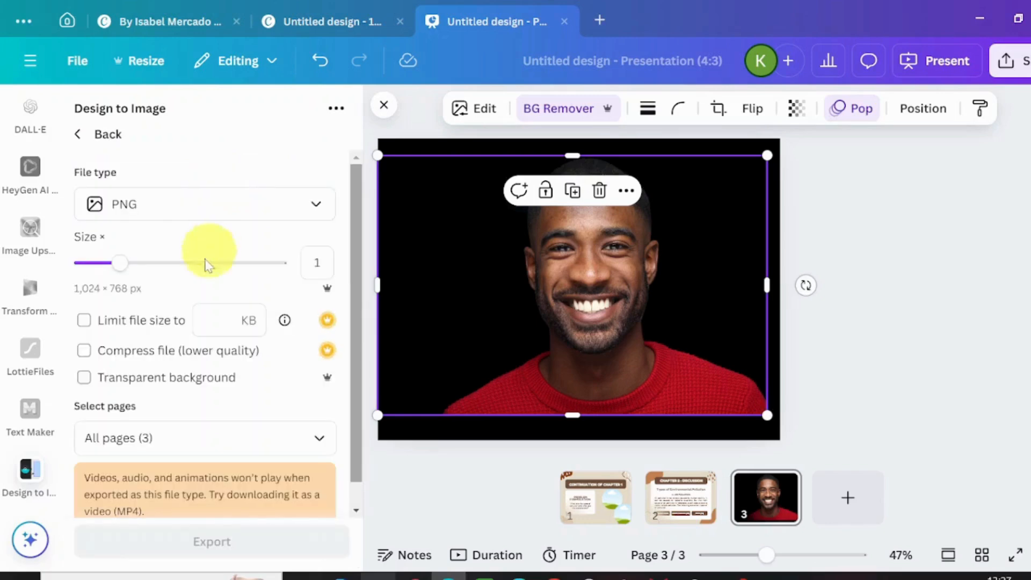
pyautogui.click(316, 207)
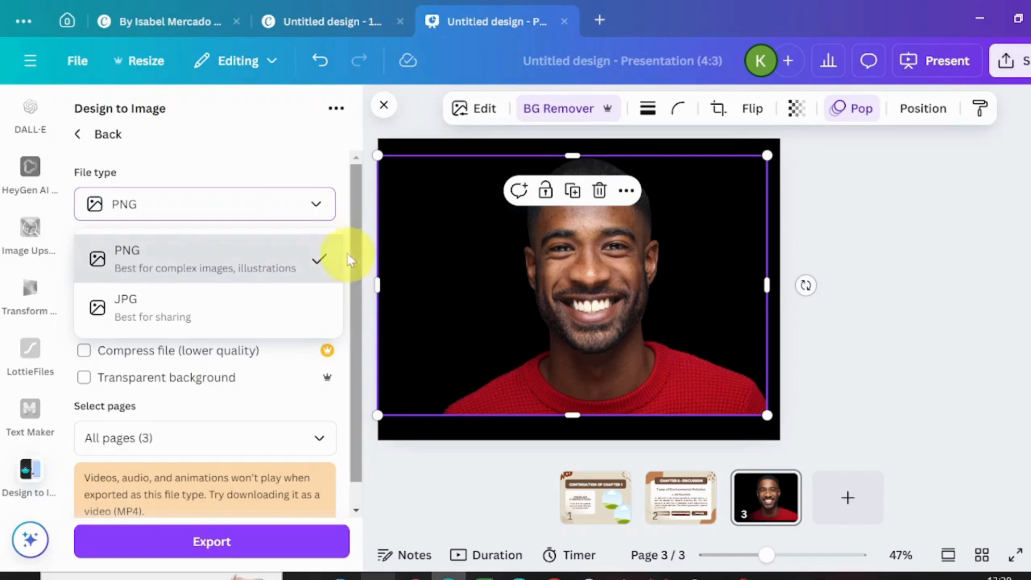
pyautogui.moveTo(356, 247); pyautogui.dragTo(355, 276)
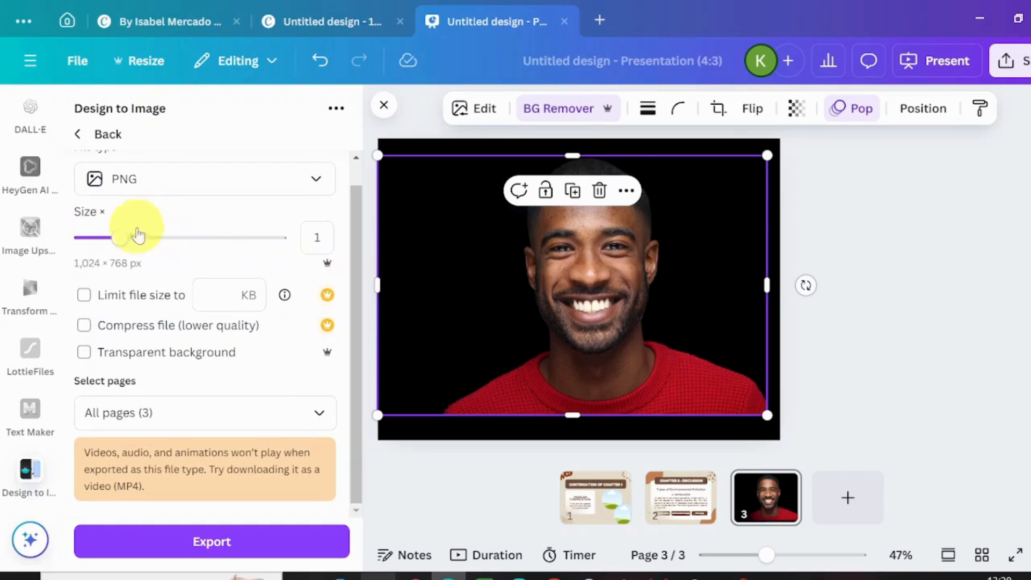
pyautogui.moveTo(127, 243); pyautogui.dragTo(168, 237)
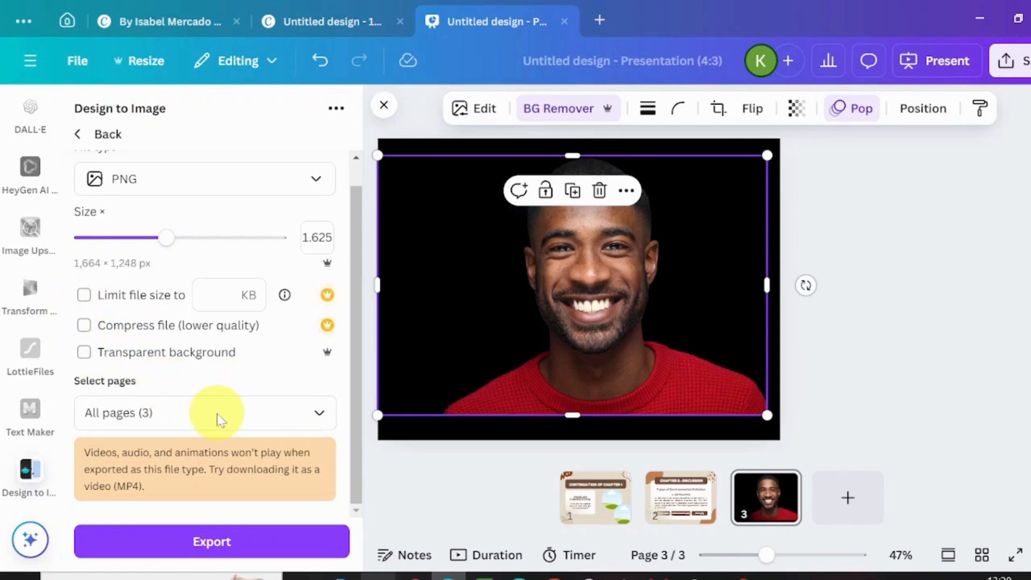
# - Limit the conversion to the current page (Page 3) and export it as an image
pyautogui.click(315, 416)
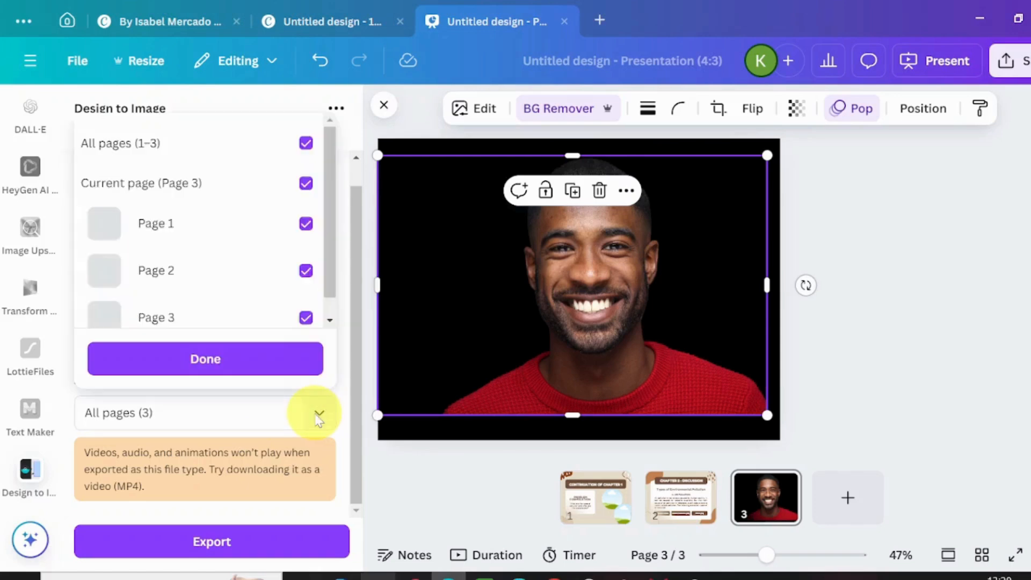
pyautogui.click(308, 142)
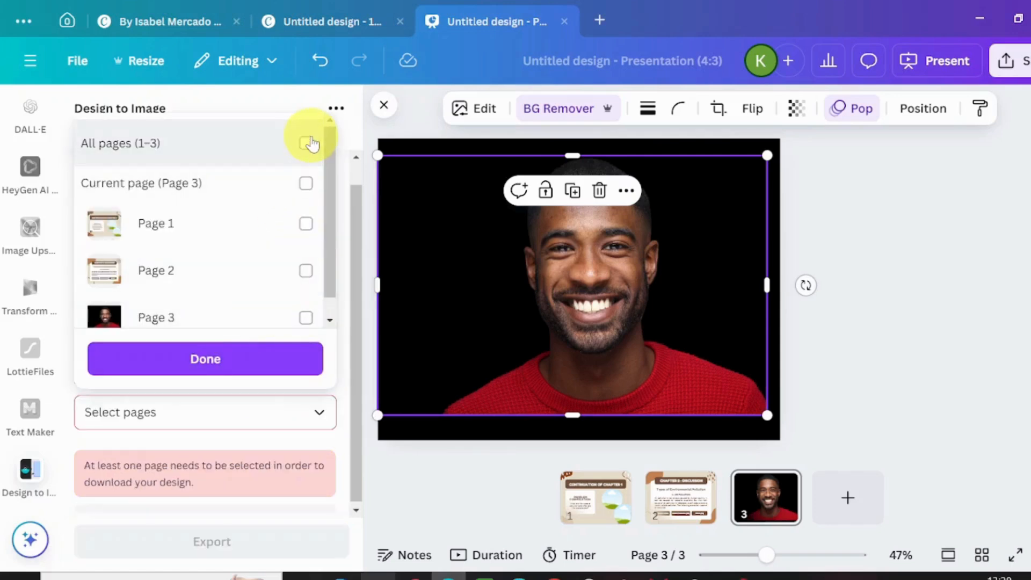
pyautogui.click(304, 183)
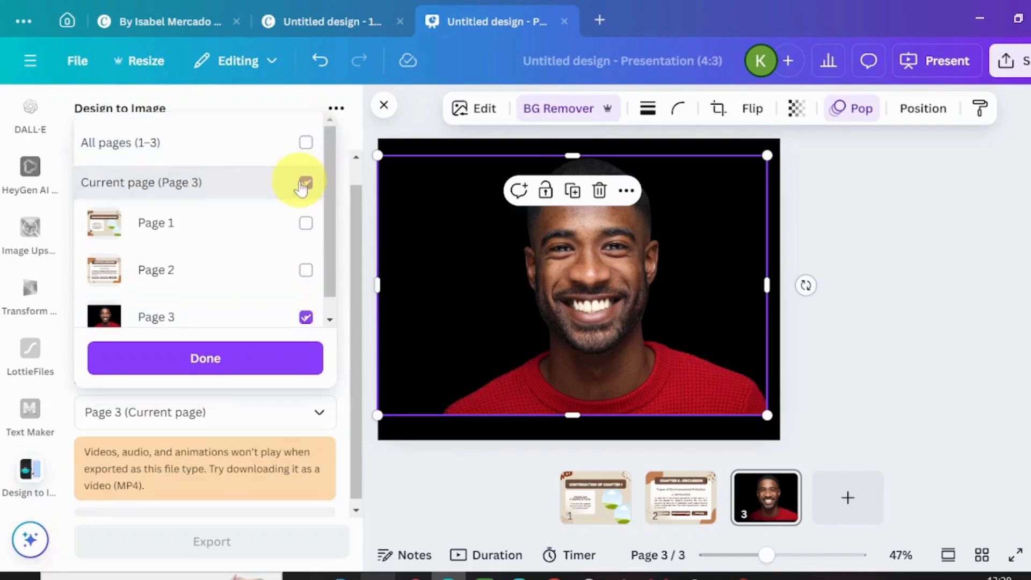
pyautogui.click(353, 305)
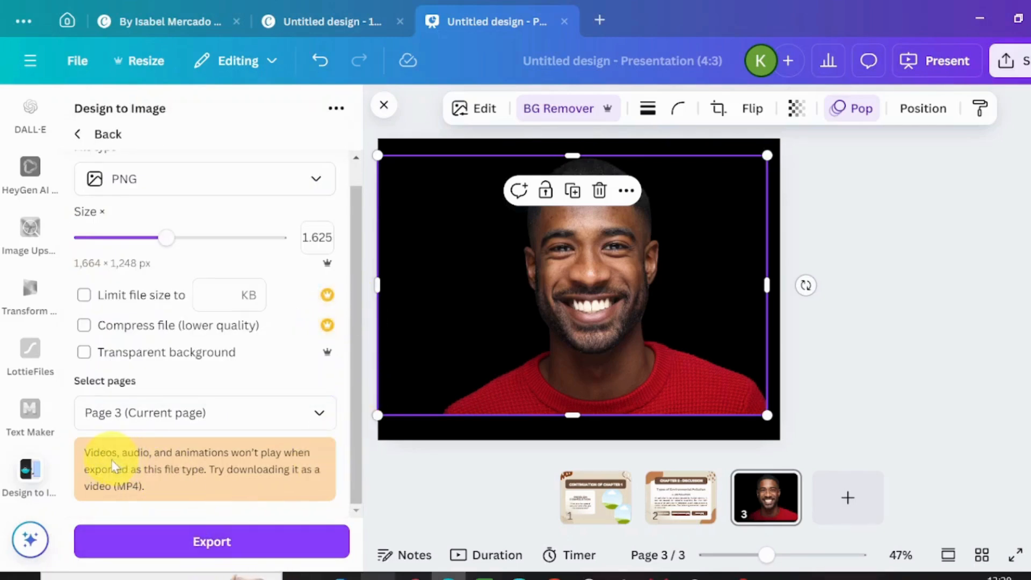
pyautogui.click(228, 553)
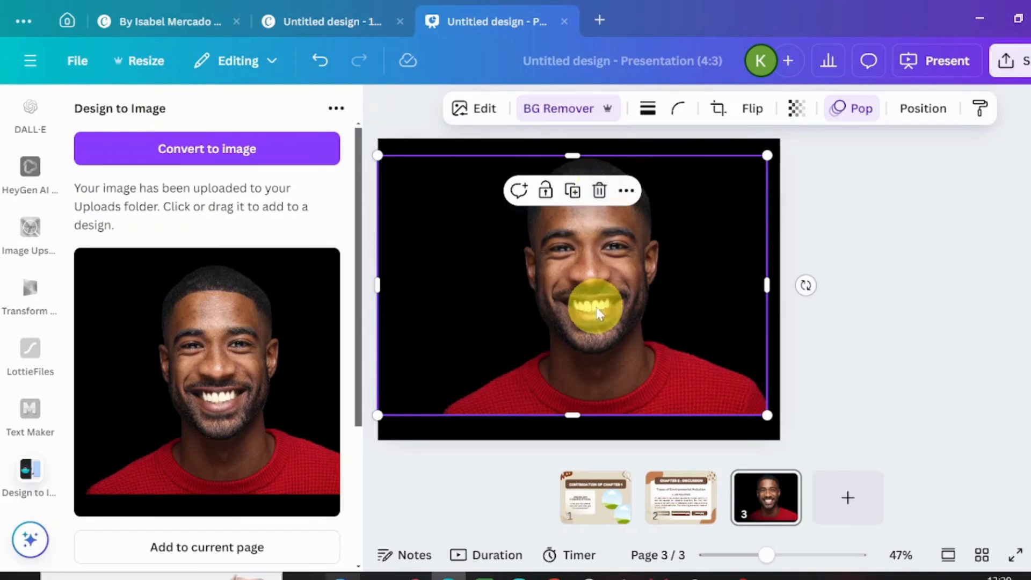
# - Replace the man's photo on page 3 with a WOMAN search photo of the smiling woman in a white blouse
pyautogui.click(598, 192)
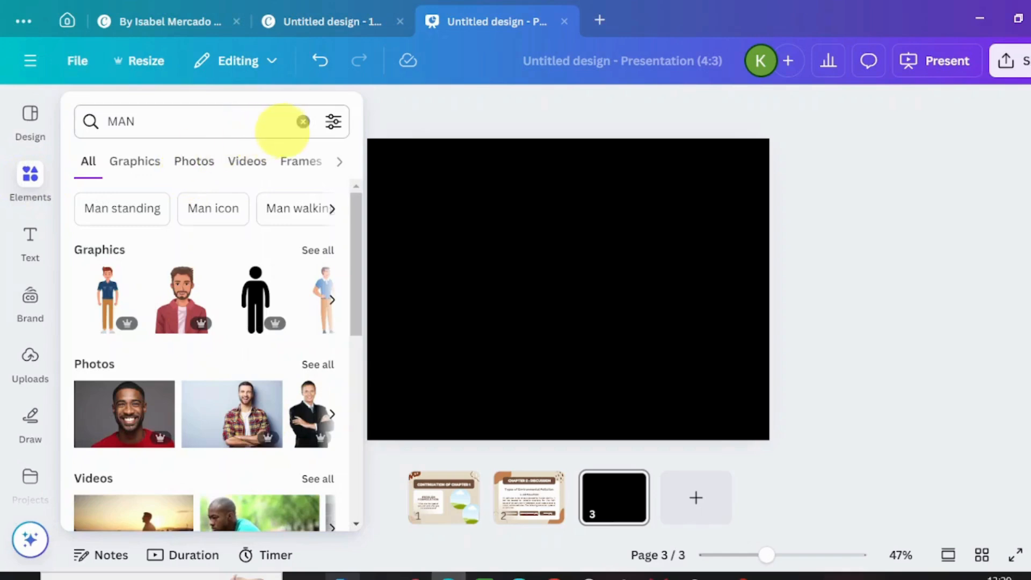
pyautogui.click(303, 122)
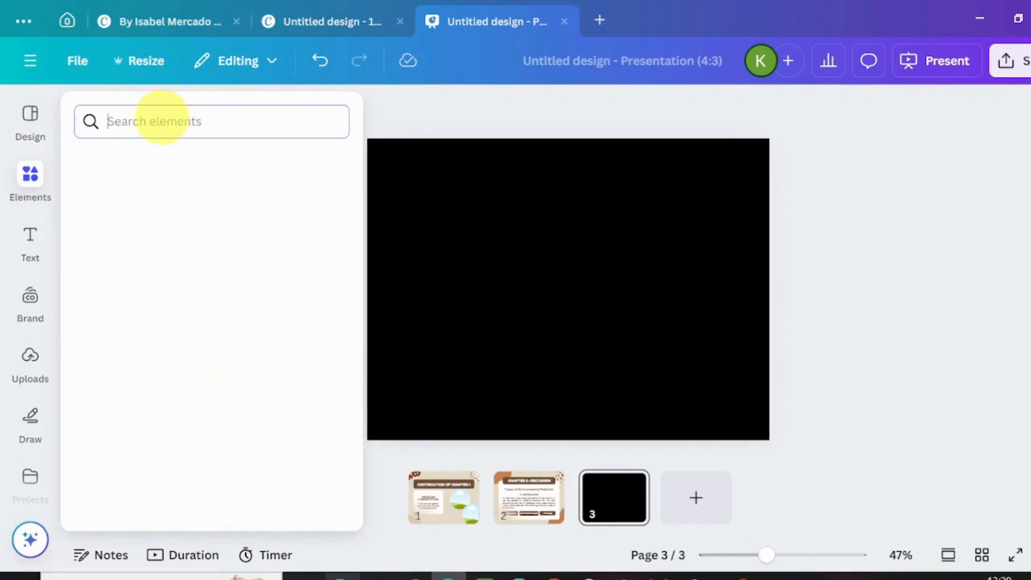
pyautogui.write('WOMAN')
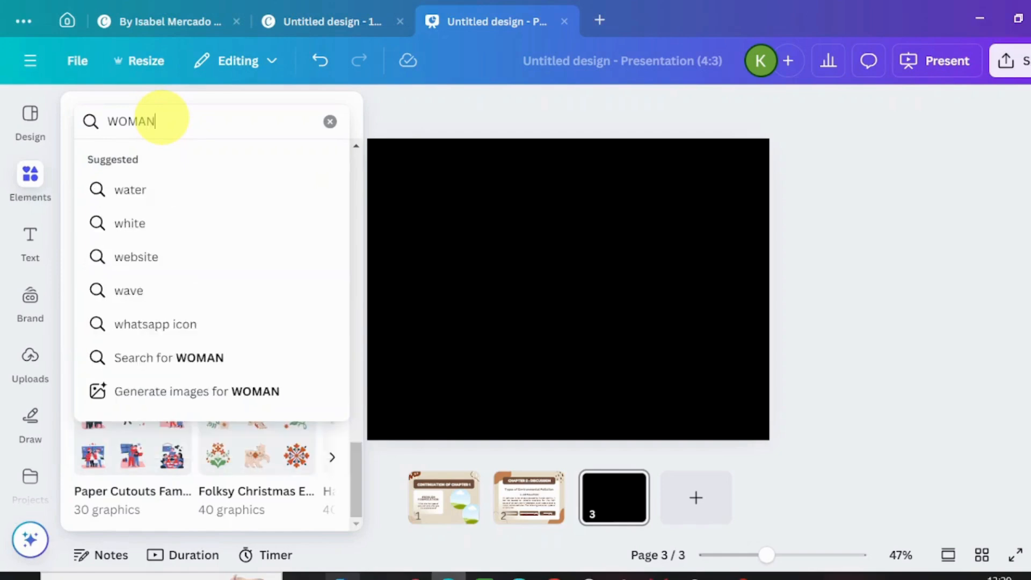
pyautogui.press('Return')
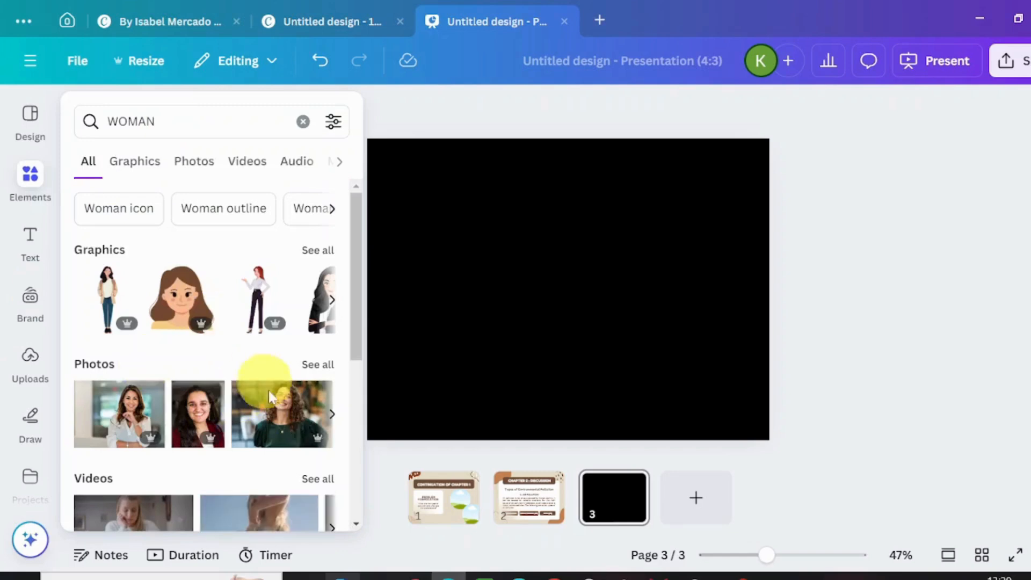
pyautogui.click(129, 427)
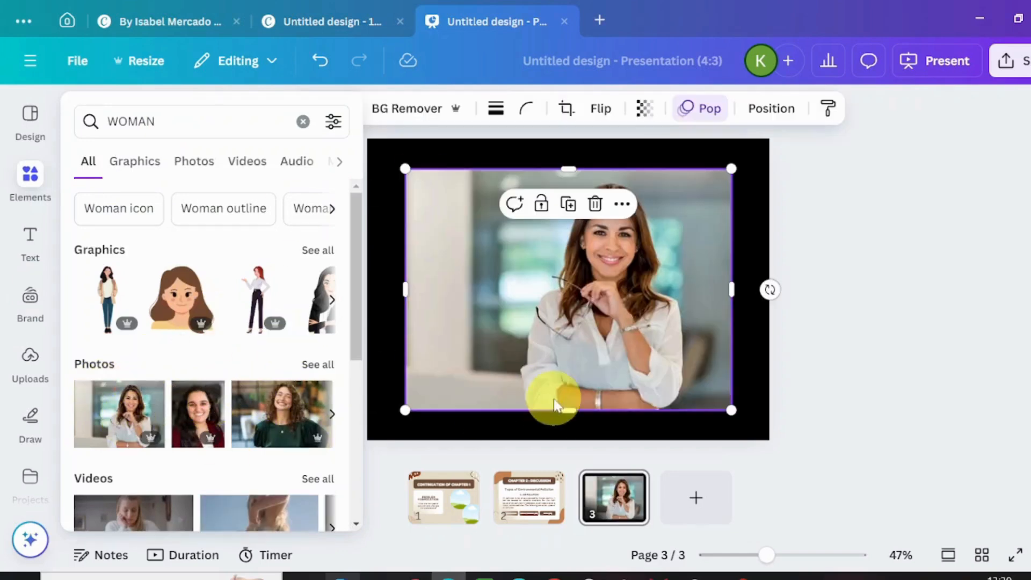
# - Remove the background from the woman's photo on page 3
pyautogui.click(392, 107)
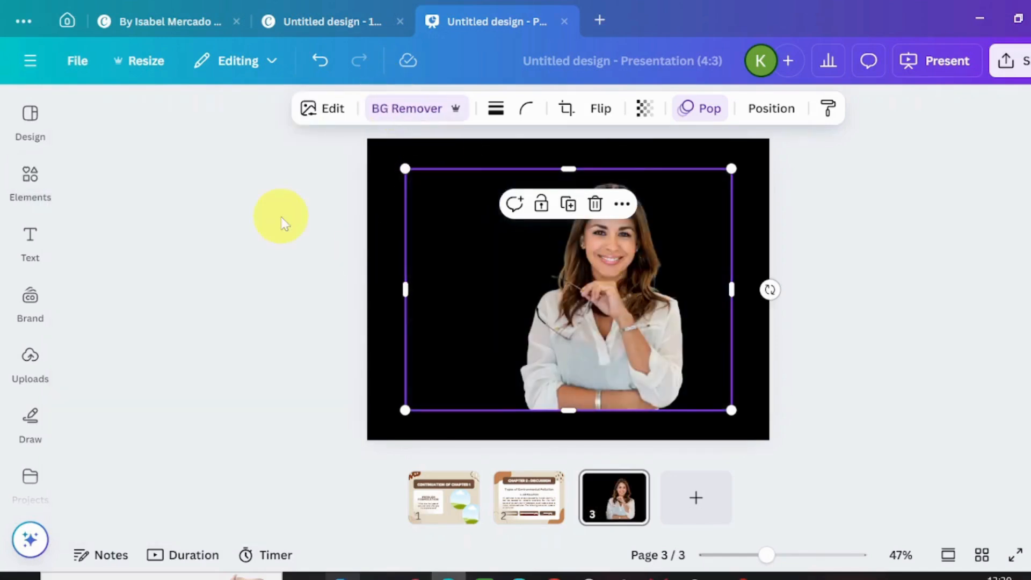
pyautogui.click(30, 298)
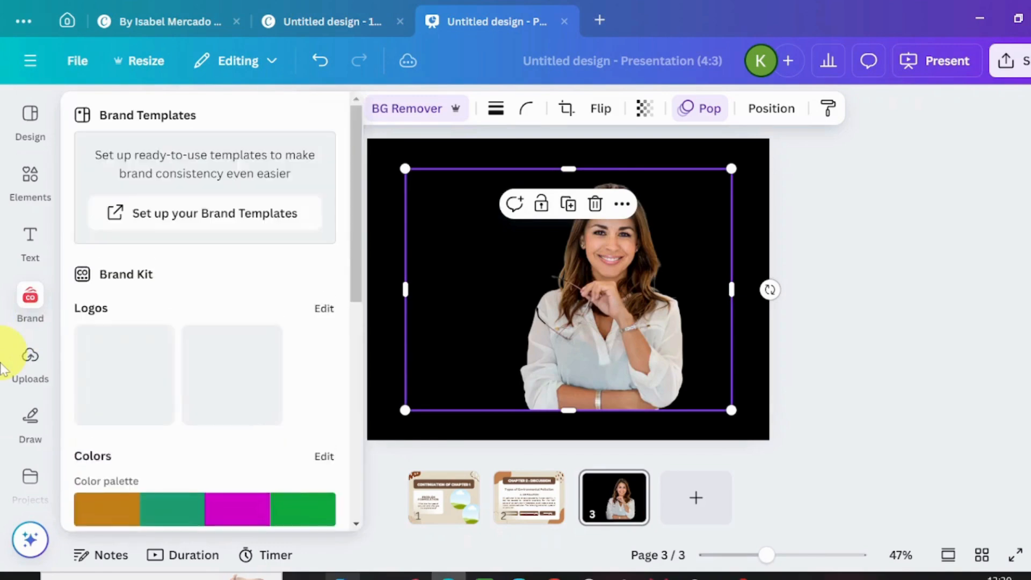
# - Open the Design to Image app and start converting the design with the woman's cut-out portrait to PNG
pyautogui.click(30, 236)
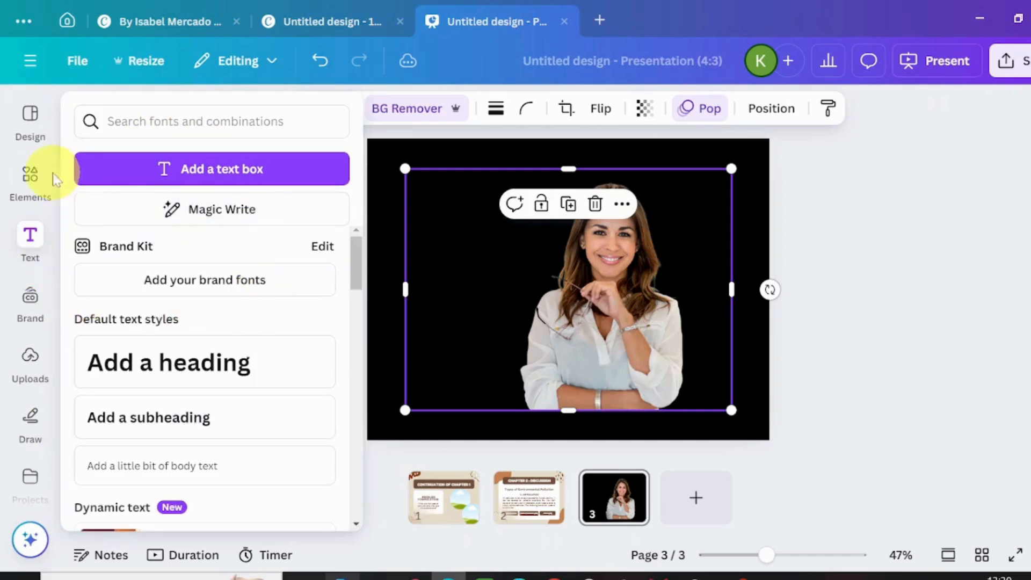
pyautogui.scroll(-4, 56, 188)
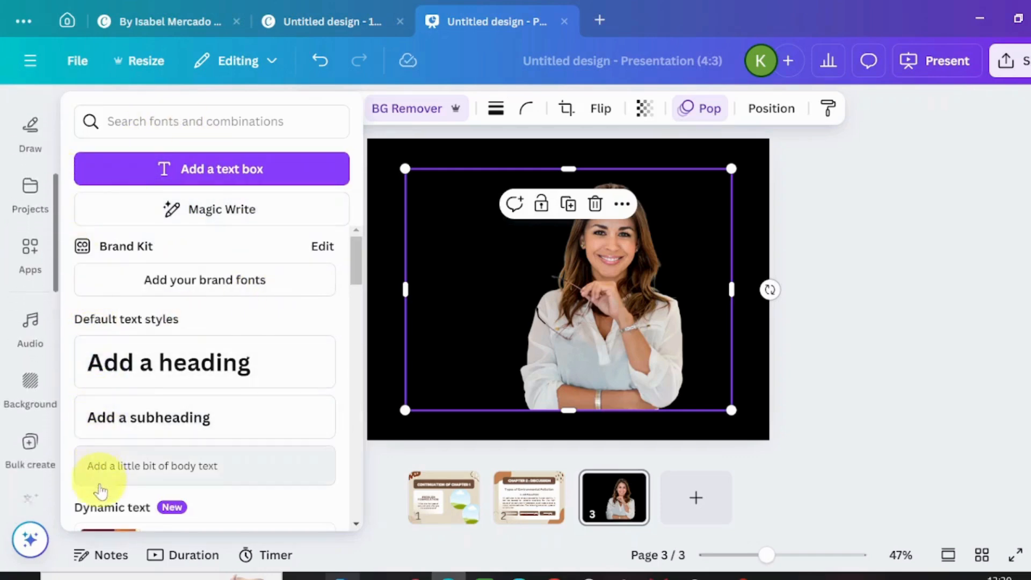
pyautogui.click(21, 243)
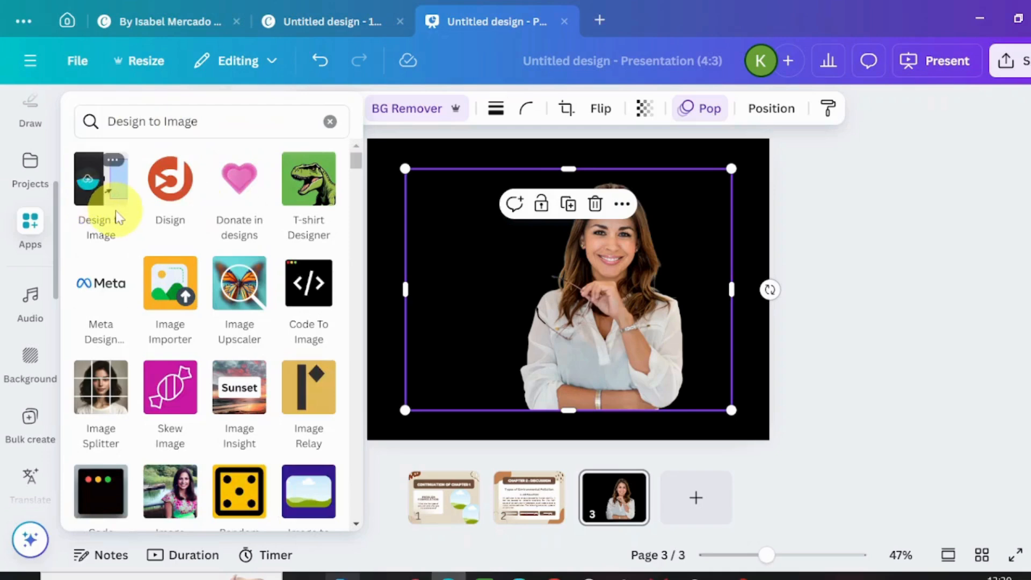
pyautogui.click(137, 251)
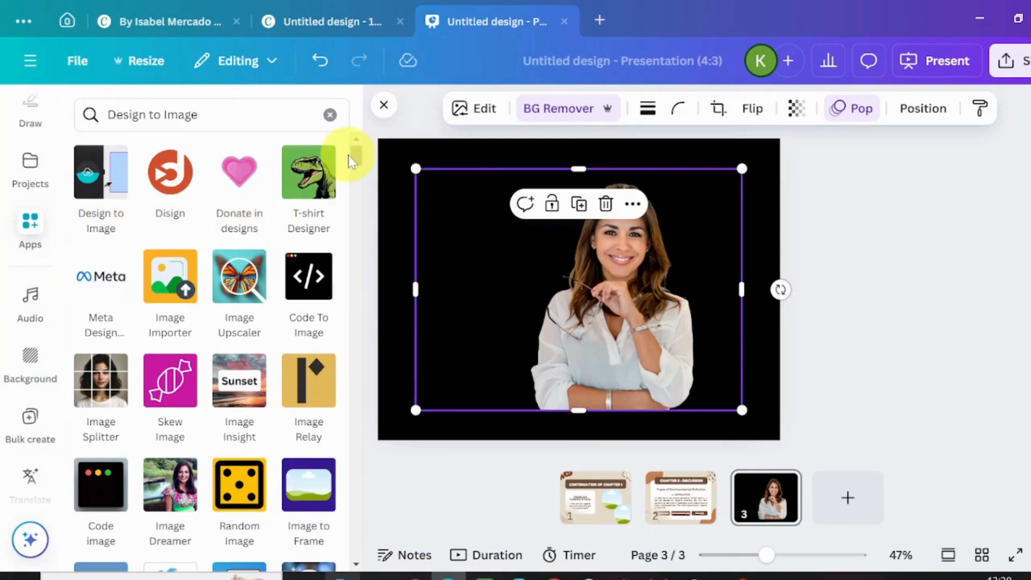
pyautogui.click(258, 147)
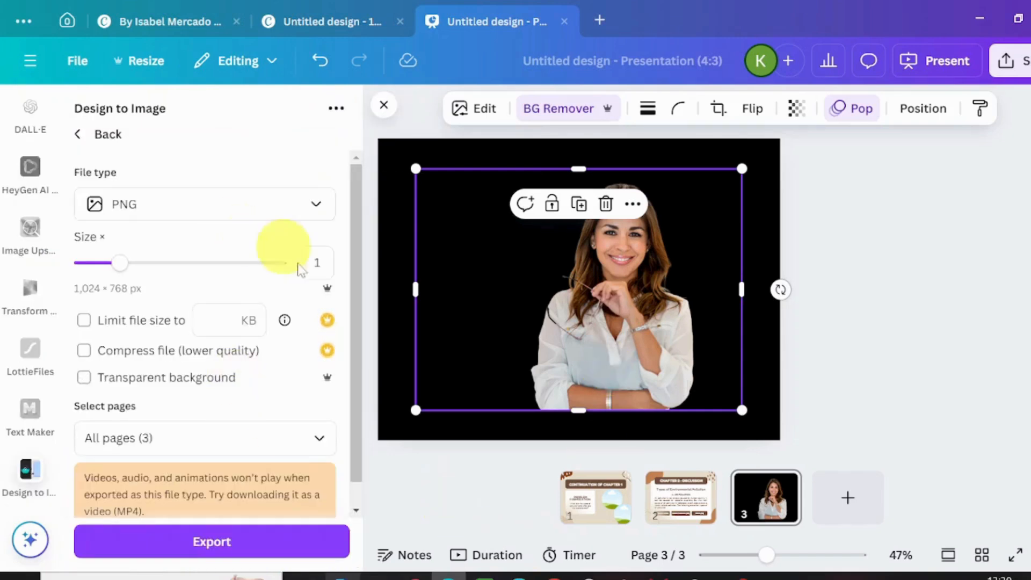
# - Restrict the image conversion to the current page, Page 3, and export the woman's portrait
pyautogui.click(319, 440)
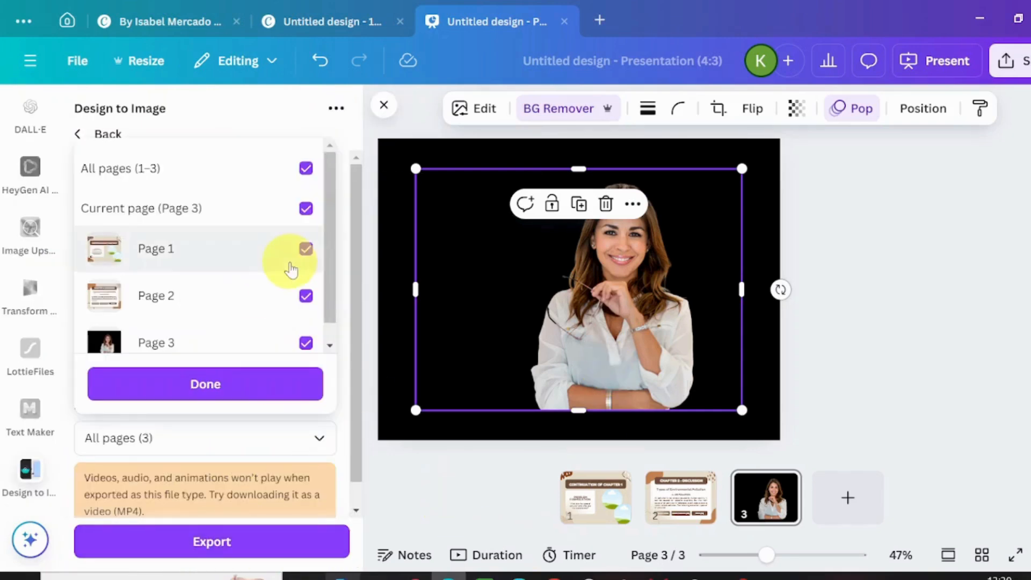
pyautogui.click(305, 168)
pyautogui.click(311, 205)
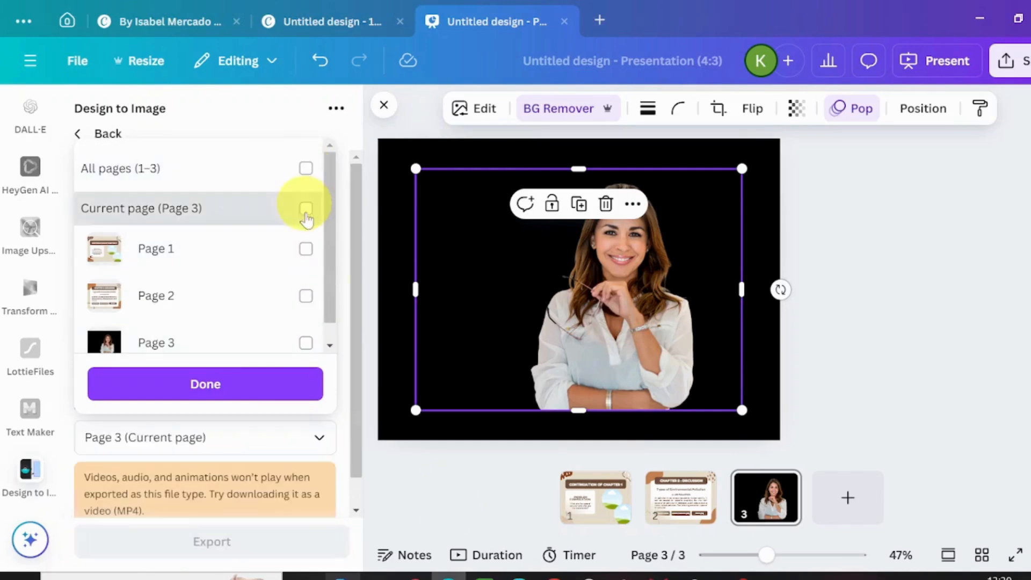
pyautogui.click(230, 382)
pyautogui.click(206, 548)
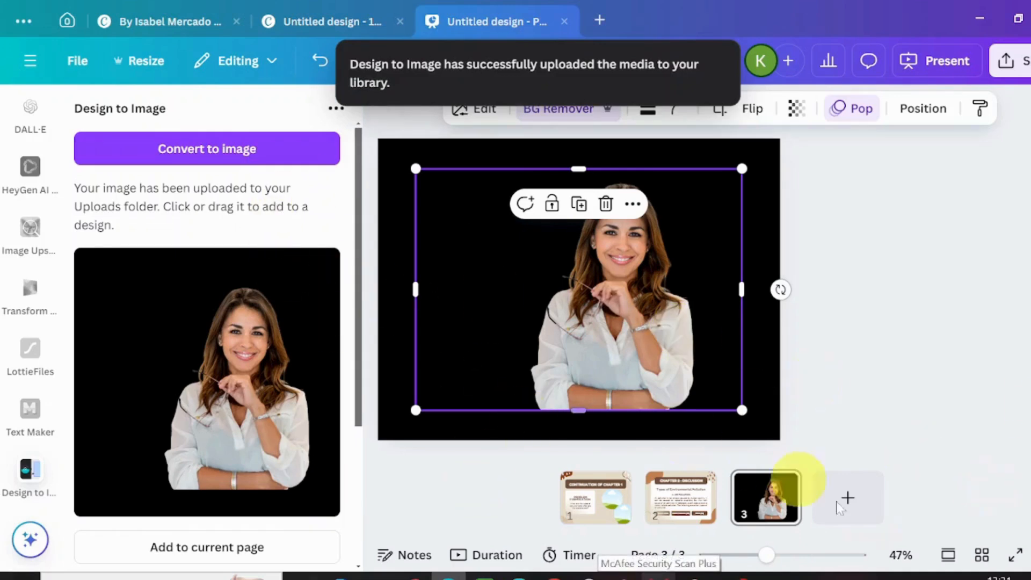
# - On page 1, fill the upper circular frame with the uploaded man's portrait and the lower one with the woman's portrait
pyautogui.click(593, 500)
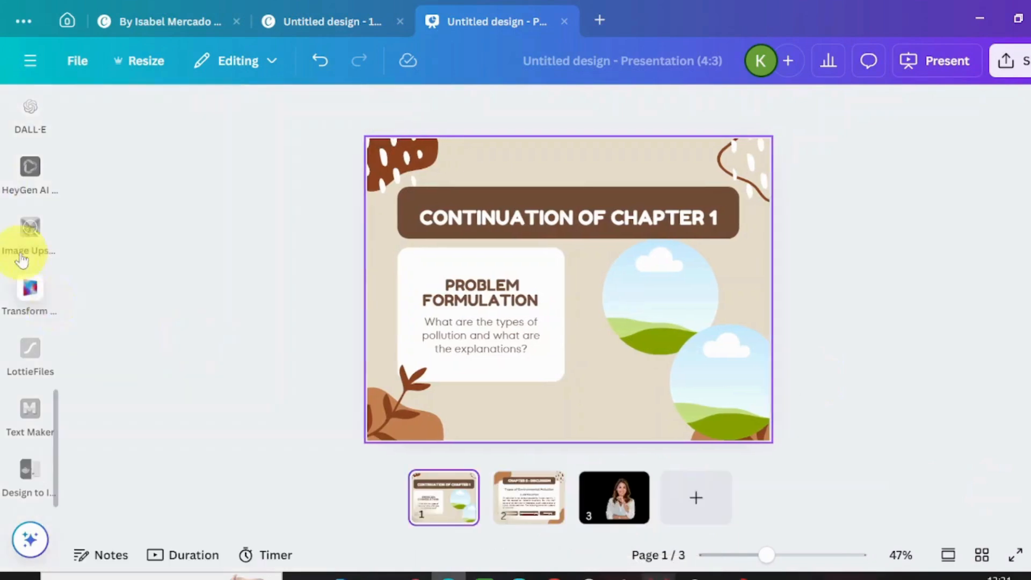
pyautogui.moveTo(58, 406); pyautogui.dragTo(59, 310)
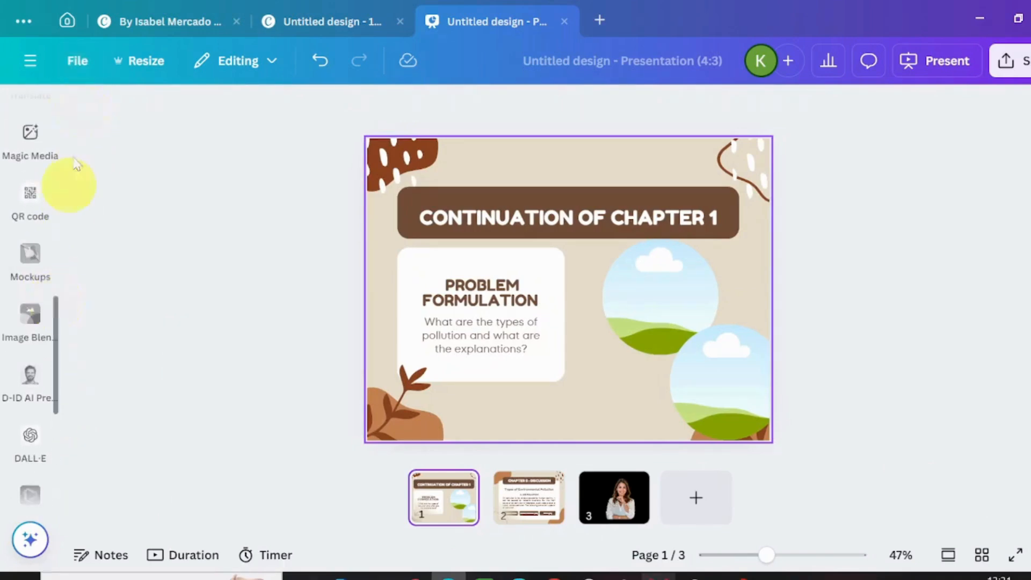
pyautogui.moveTo(70, 214); pyautogui.dragTo(110, 6)
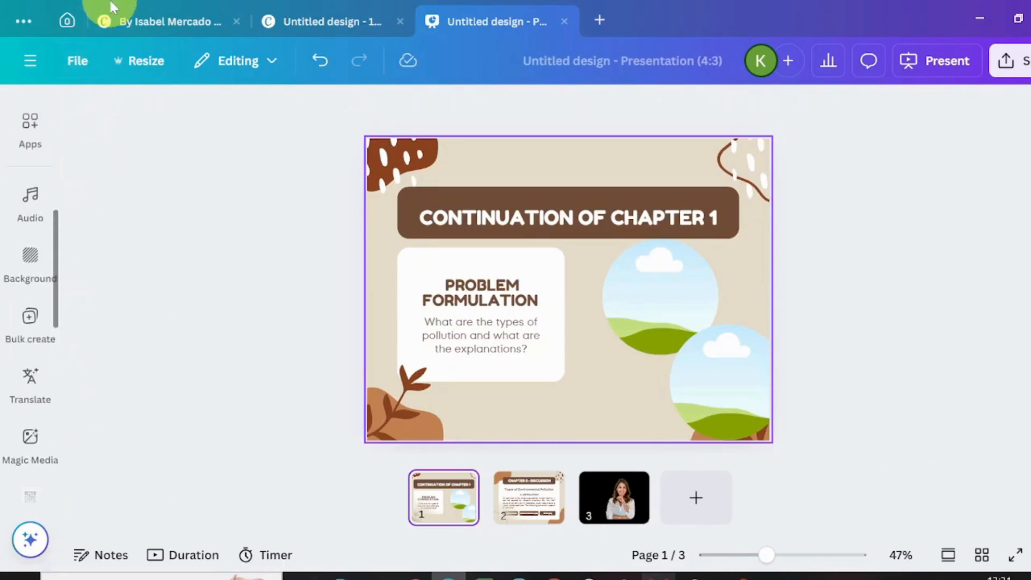
pyautogui.click(57, 224)
pyautogui.moveTo(58, 218); pyautogui.dragTo(43, 37)
pyautogui.click(28, 137)
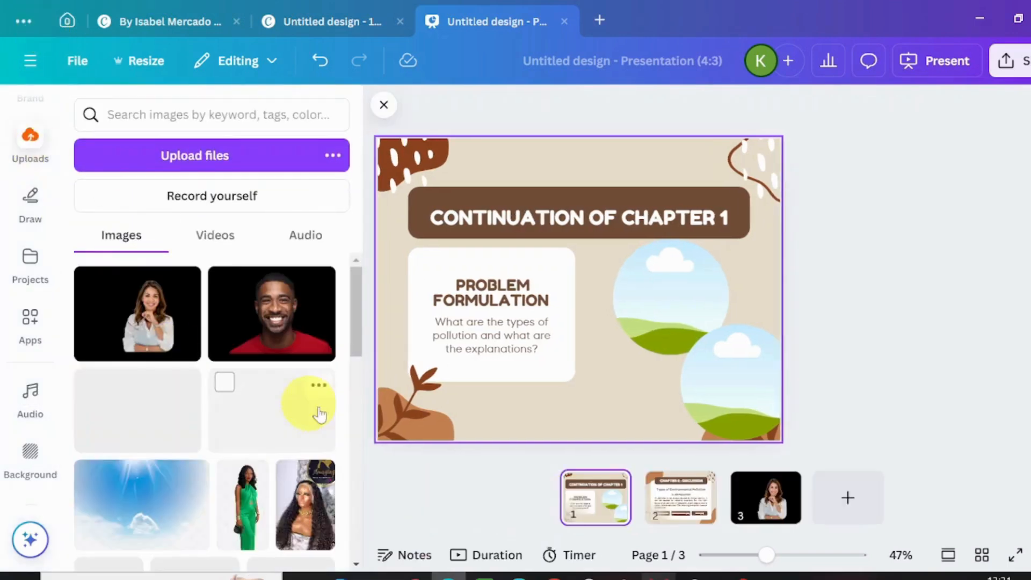
pyautogui.click(275, 328)
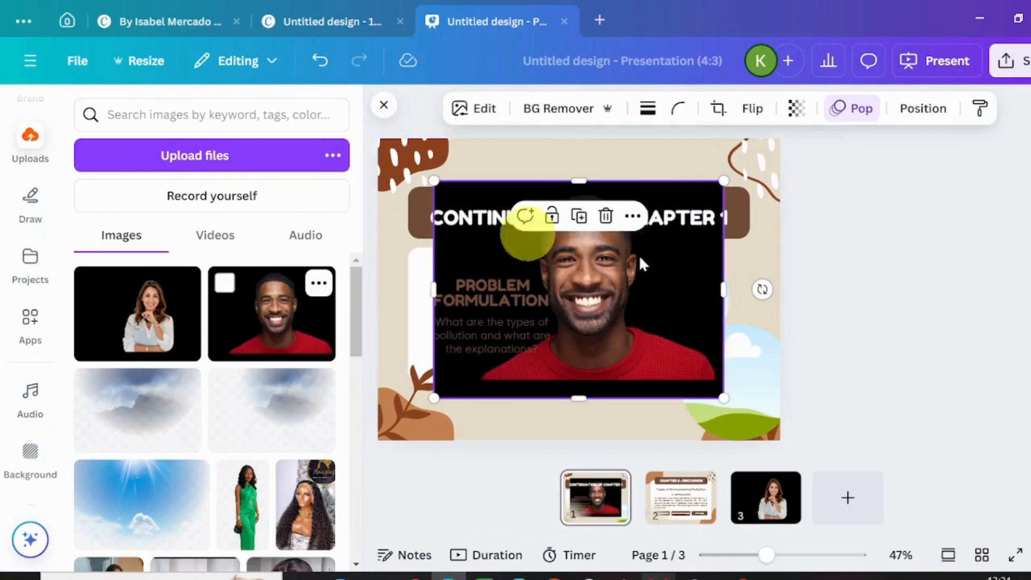
pyautogui.moveTo(598, 301); pyautogui.dragTo(667, 322)
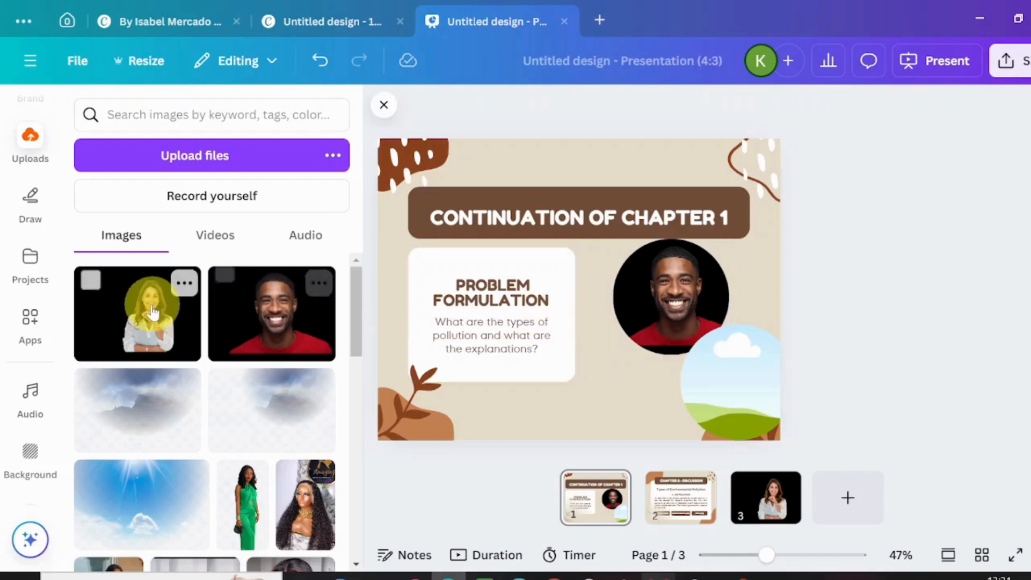
pyautogui.click(151, 312)
pyautogui.moveTo(646, 356); pyautogui.dragTo(688, 395)
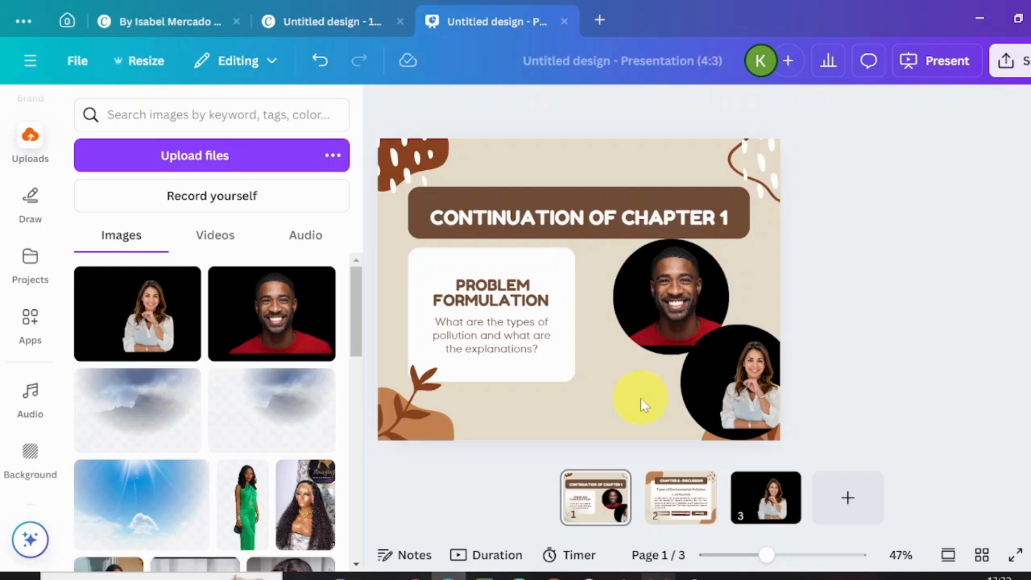
# - Switch to the 1080px × 720px birthday card design, search the apps for LottieFiles and open that app
pyautogui.click(310, 20)
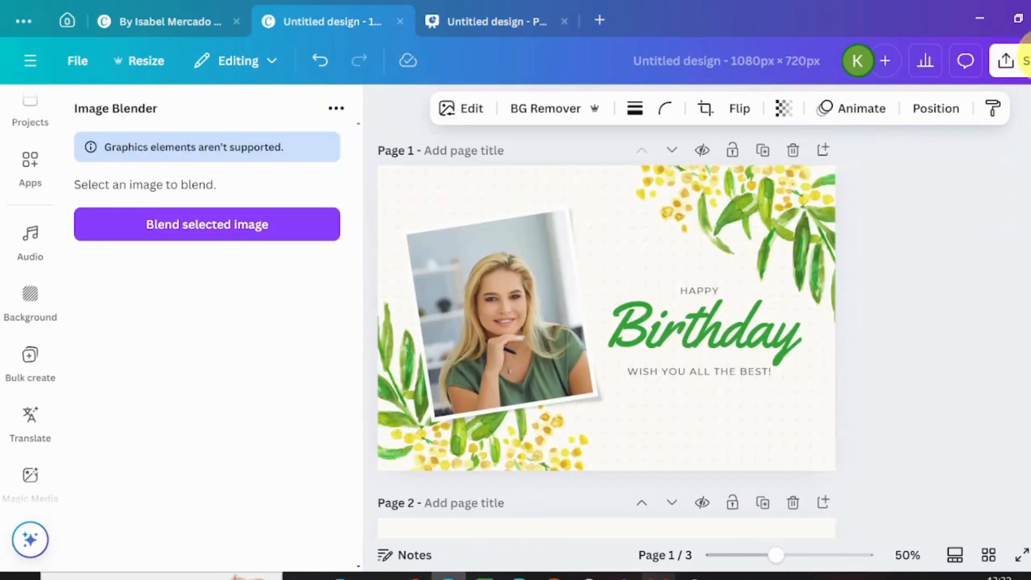
pyautogui.click(457, 181)
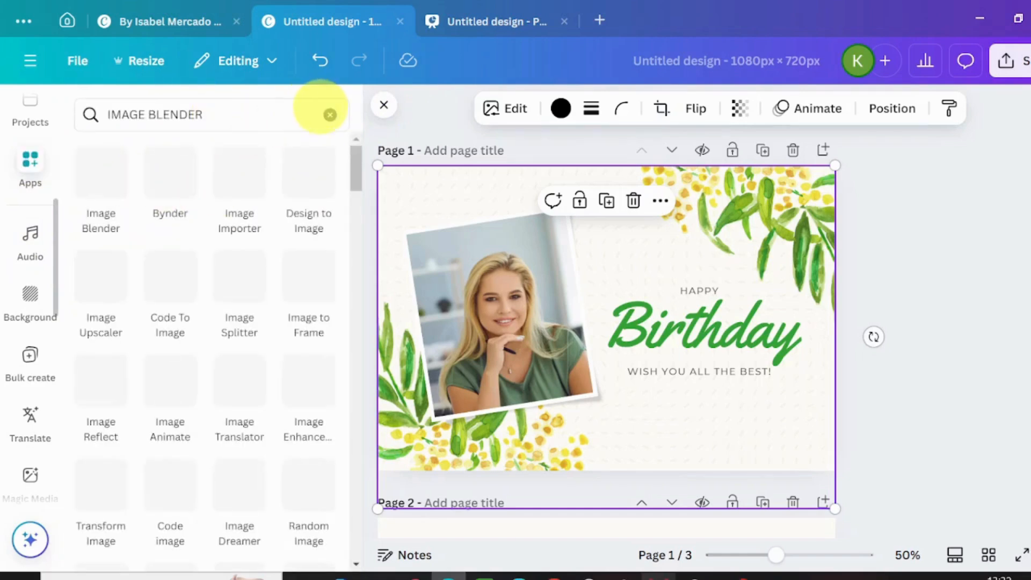
pyautogui.click(330, 114)
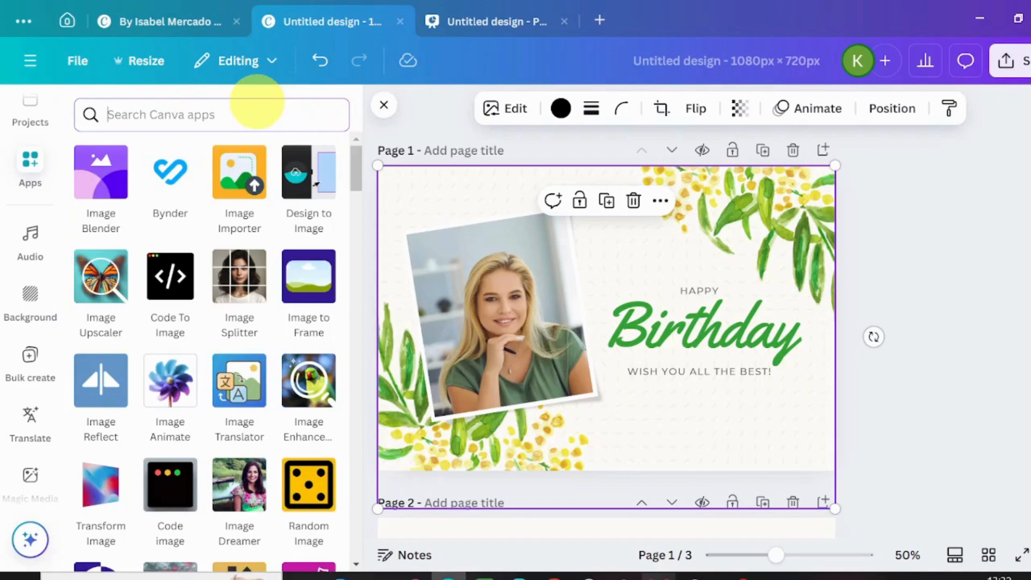
pyautogui.write('LOTT')
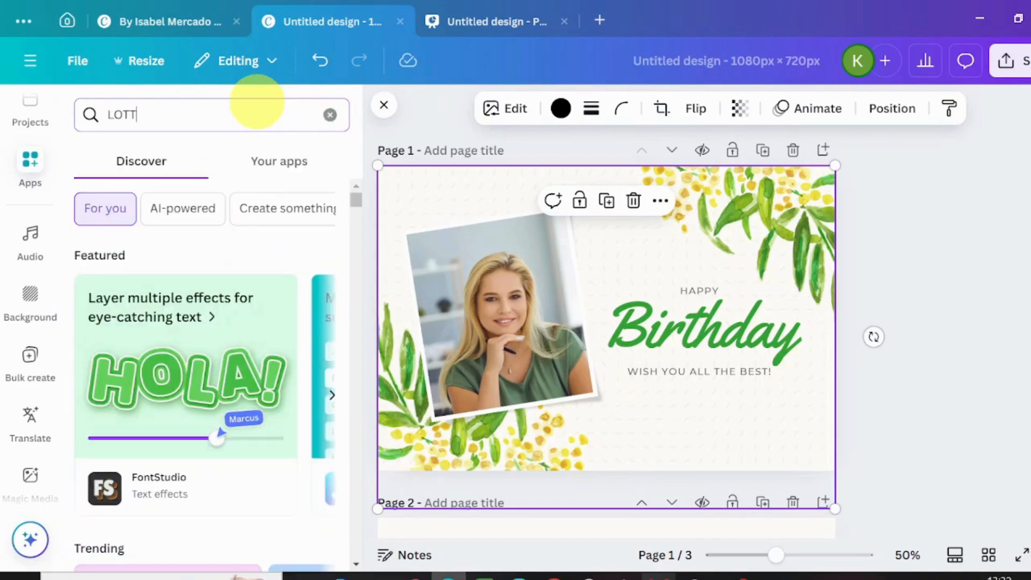
pyautogui.write('US')
pyautogui.press('BackSpace')
pyautogui.press('BackSpace')
pyautogui.write('IE')
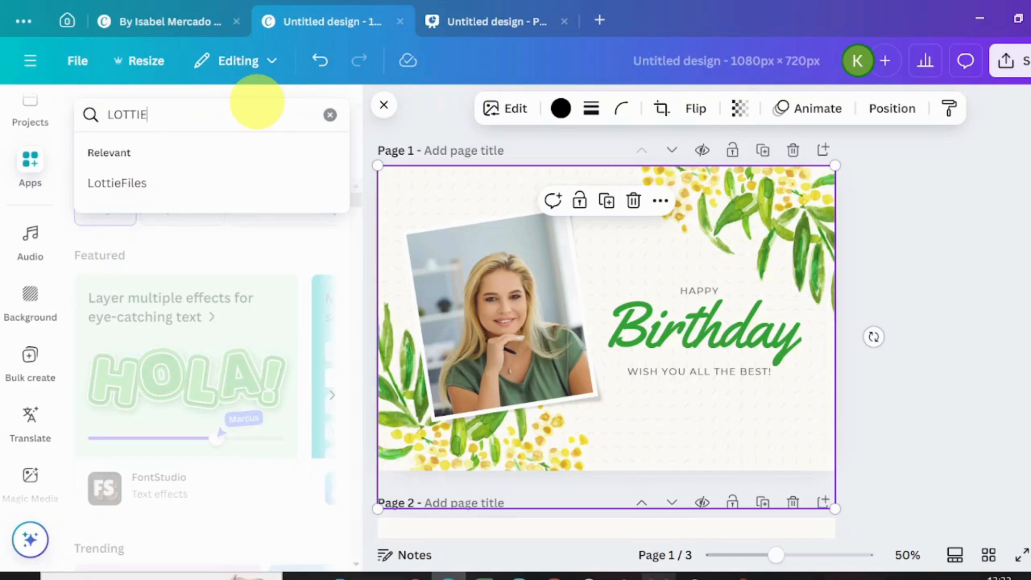
pyautogui.click(176, 192)
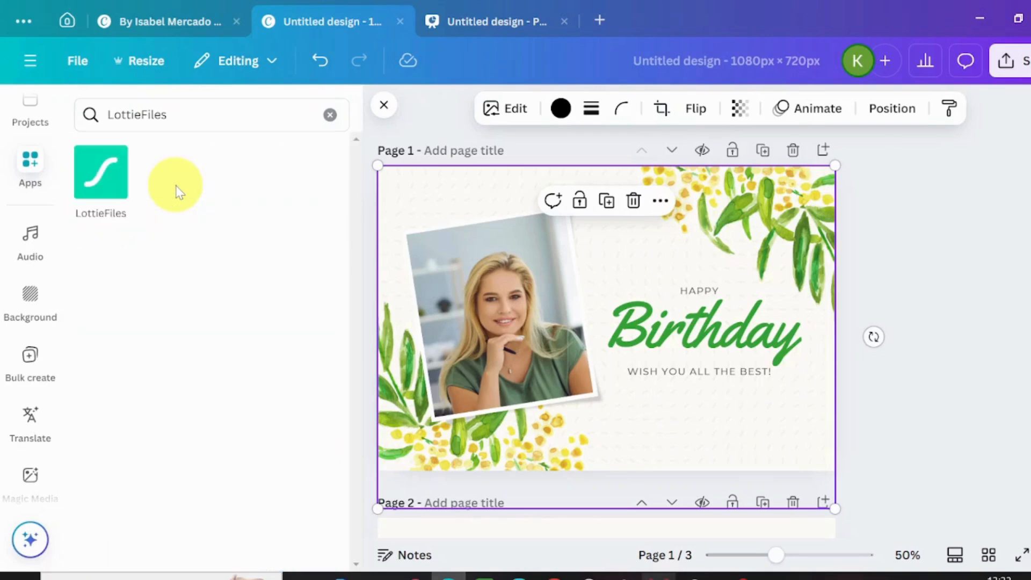
pyautogui.click(92, 200)
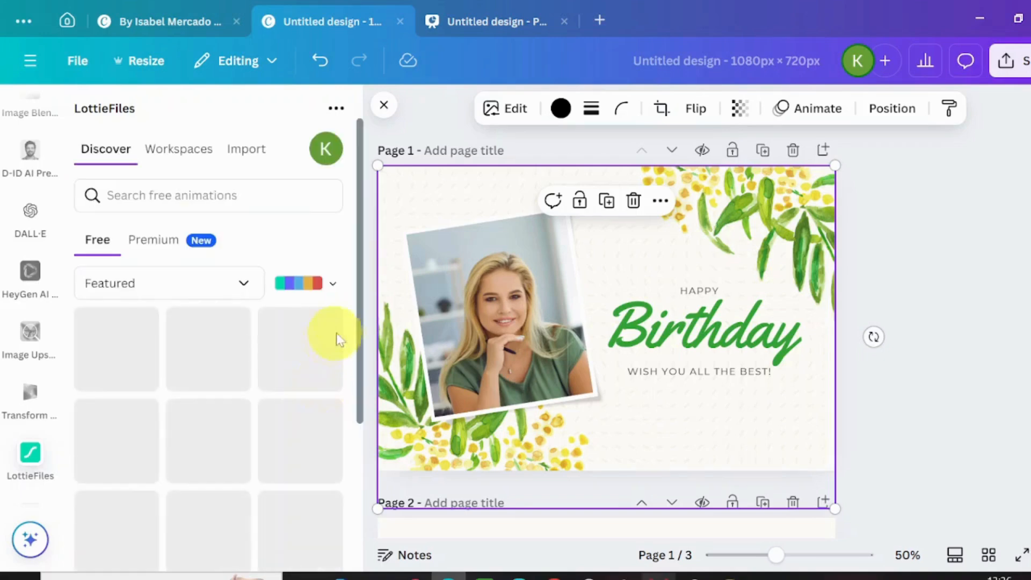
# - Open the party popper animation from the featured free animations in LottieFiles
pyautogui.moveTo(360, 261); pyautogui.dragTo(356, 229)
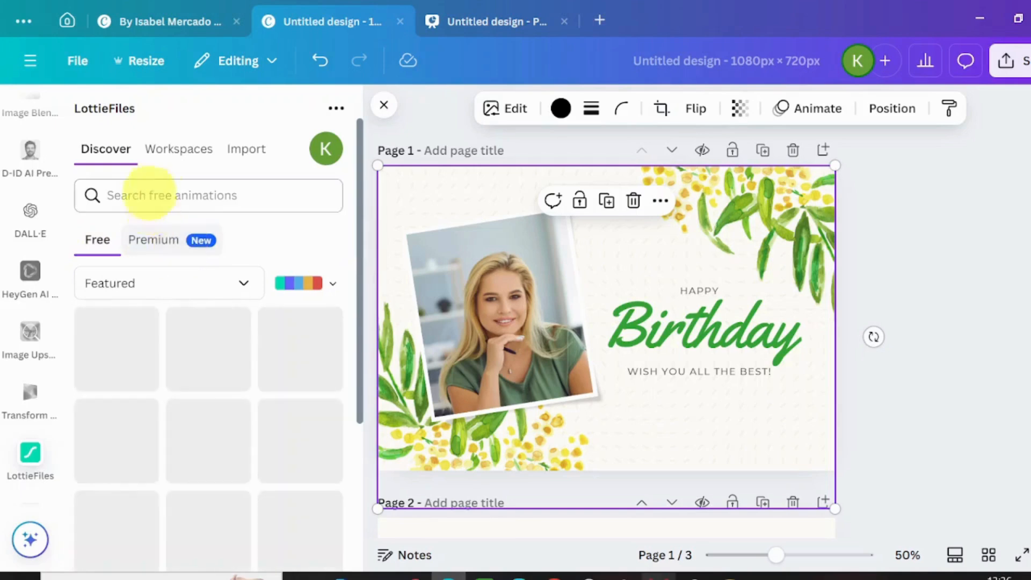
pyautogui.click(222, 192)
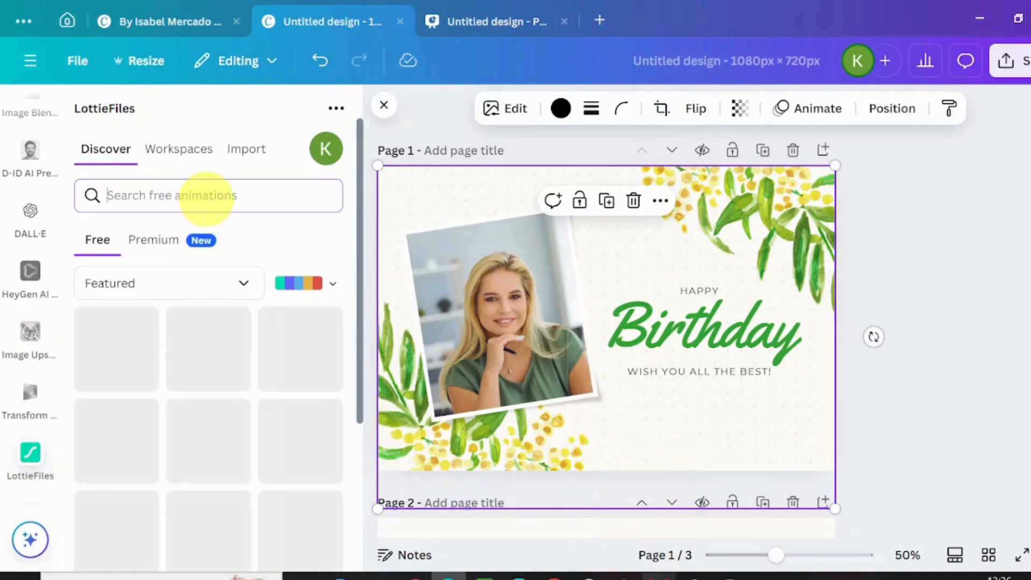
pyautogui.click(207, 197)
pyautogui.write('PARTY')
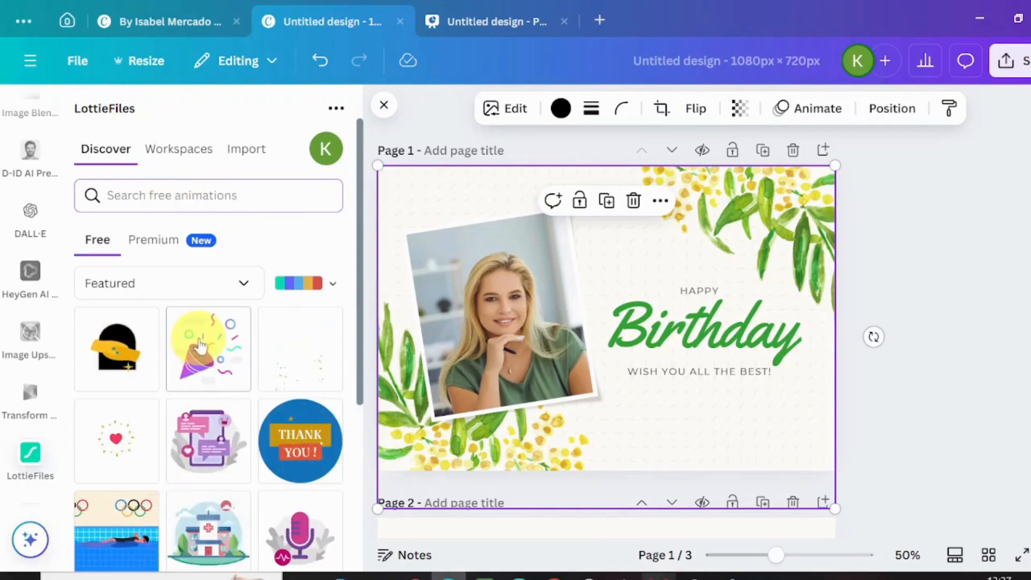
pyautogui.click(199, 346)
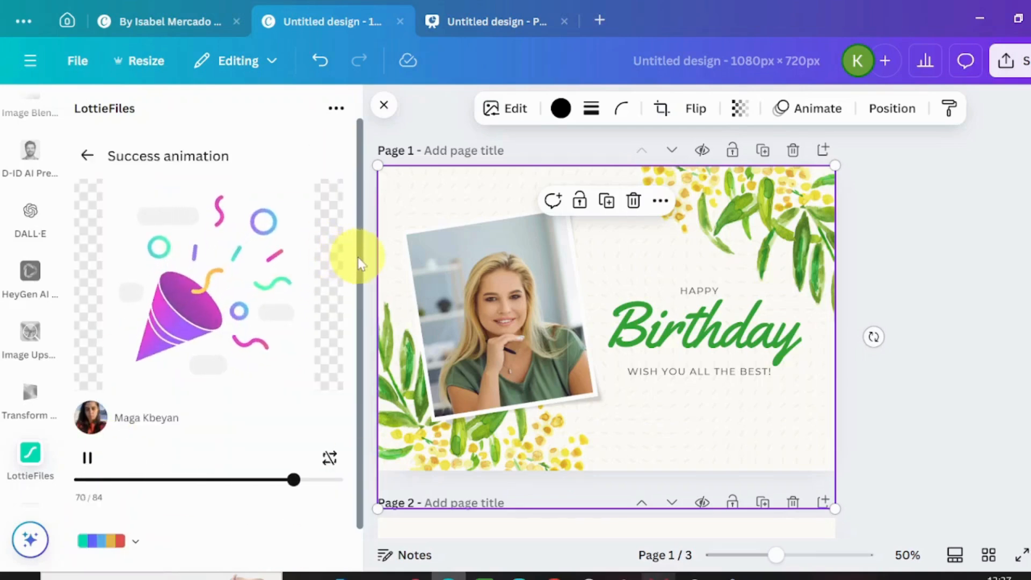
# - Show the colour palettes of the party popper animation and create a new custom palette
pyautogui.moveTo(359, 258); pyautogui.dragTo(363, 315)
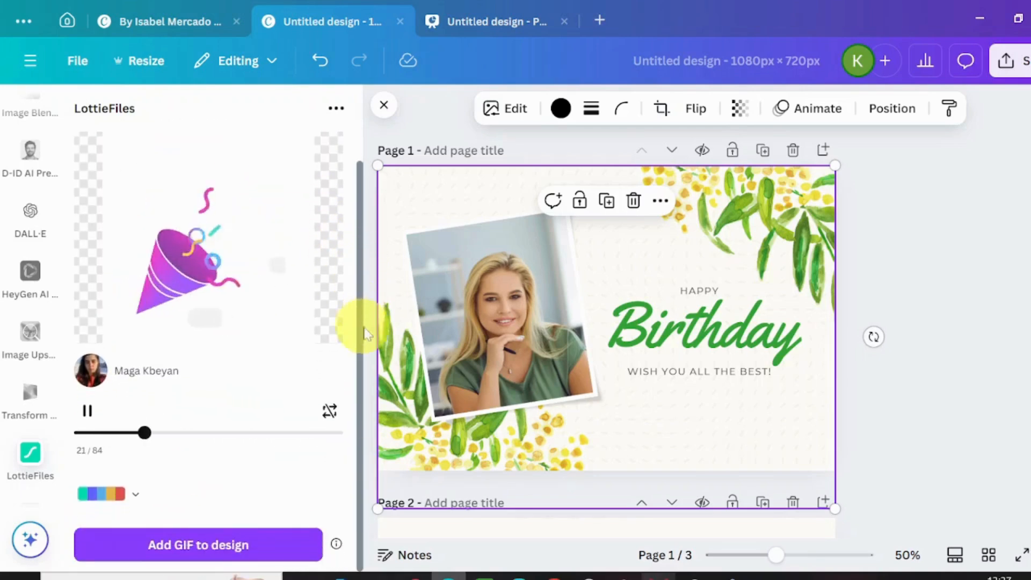
pyautogui.click(99, 494)
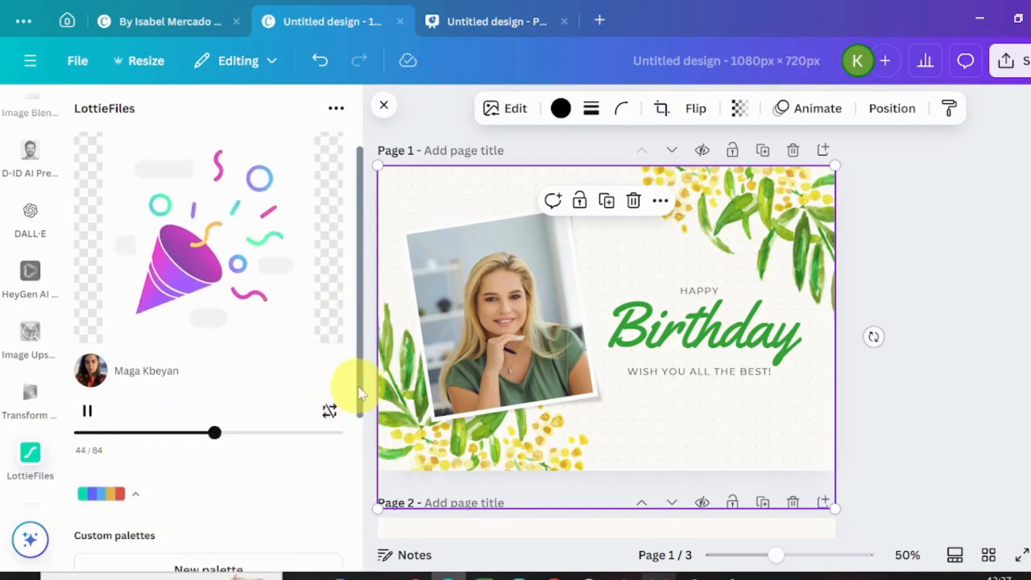
pyautogui.moveTo(359, 392); pyautogui.dragTo(368, 334)
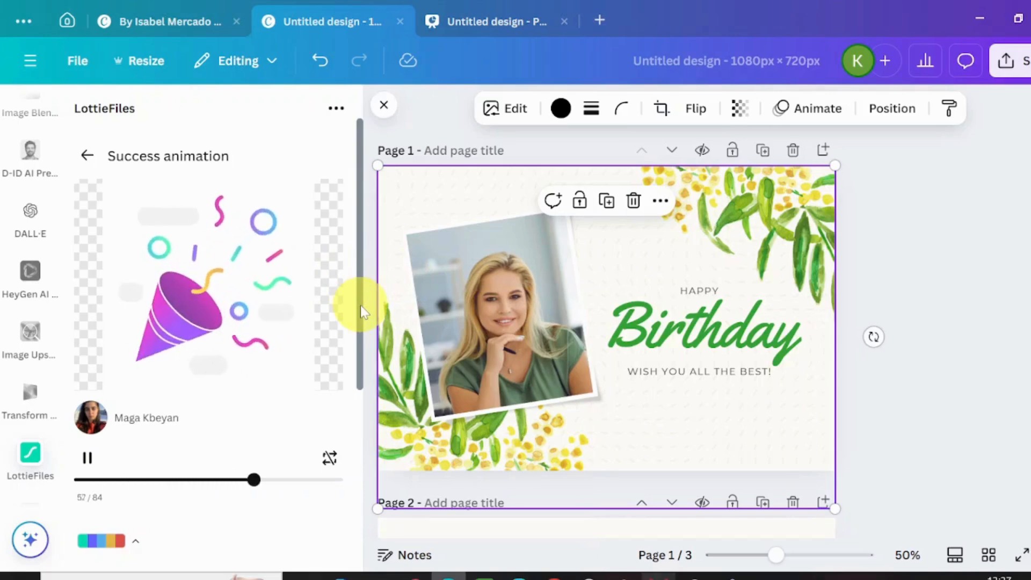
pyautogui.moveTo(361, 311); pyautogui.dragTo(371, 409)
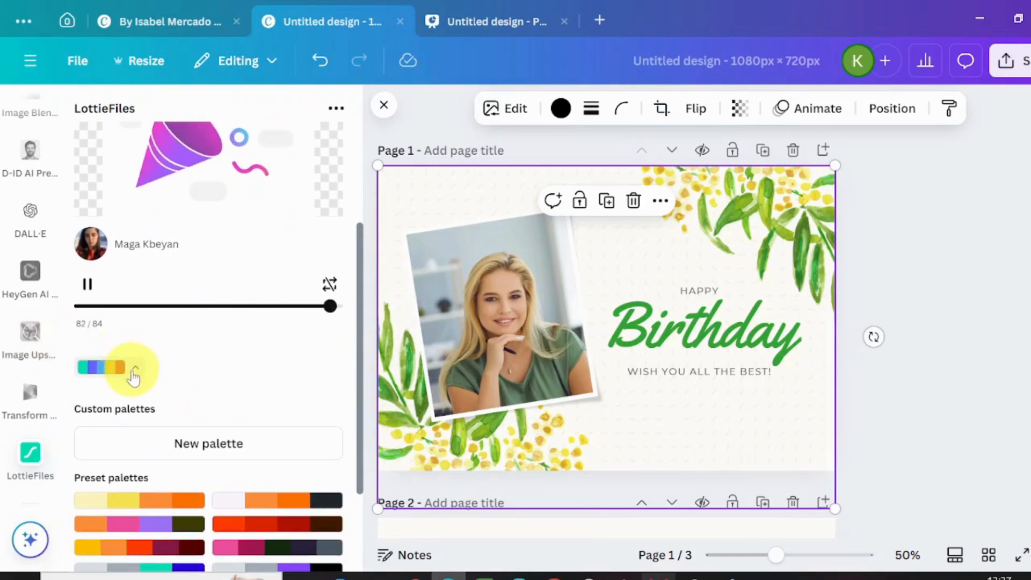
pyautogui.click(183, 445)
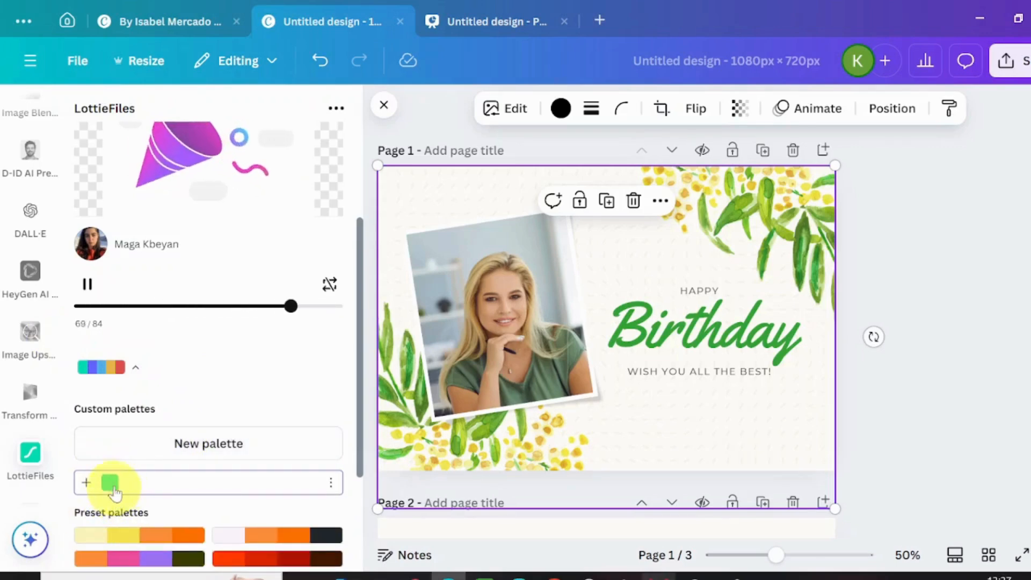
# - Add a second colour to the custom palette and set it to cream ede5ca
pyautogui.click(86, 483)
pyautogui.click(171, 399)
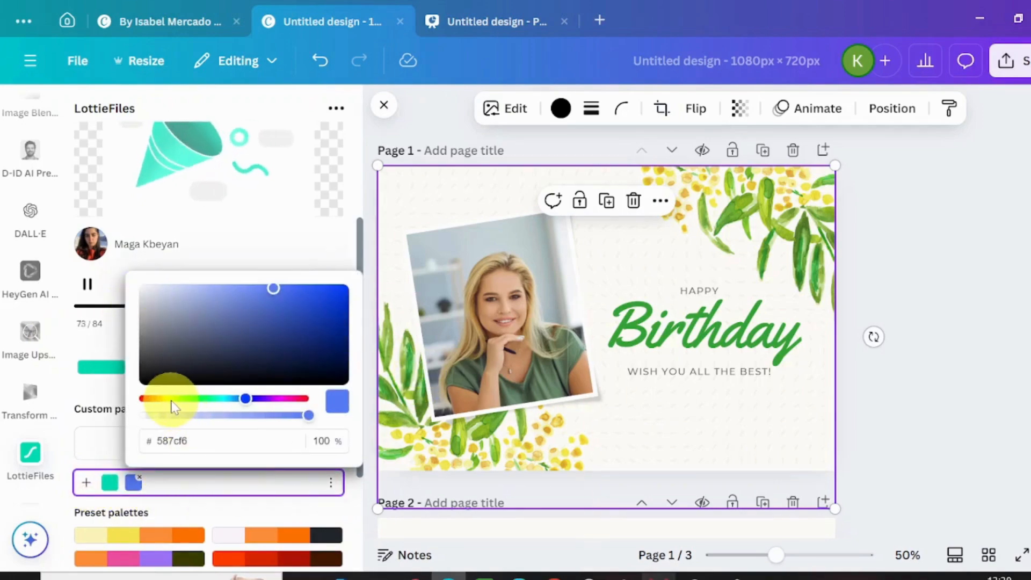
pyautogui.click(151, 303)
pyautogui.click(151, 294)
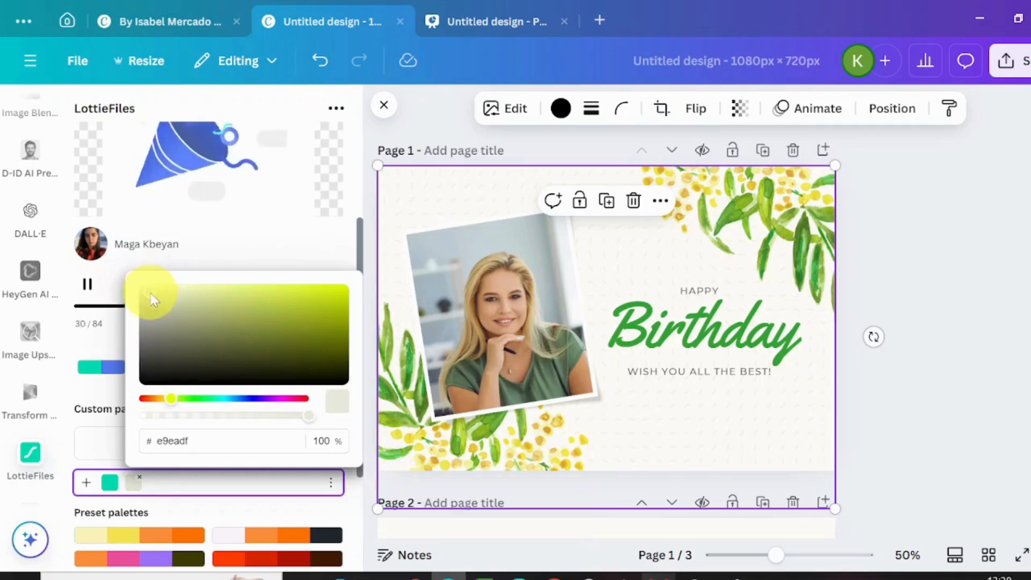
pyautogui.click(170, 316)
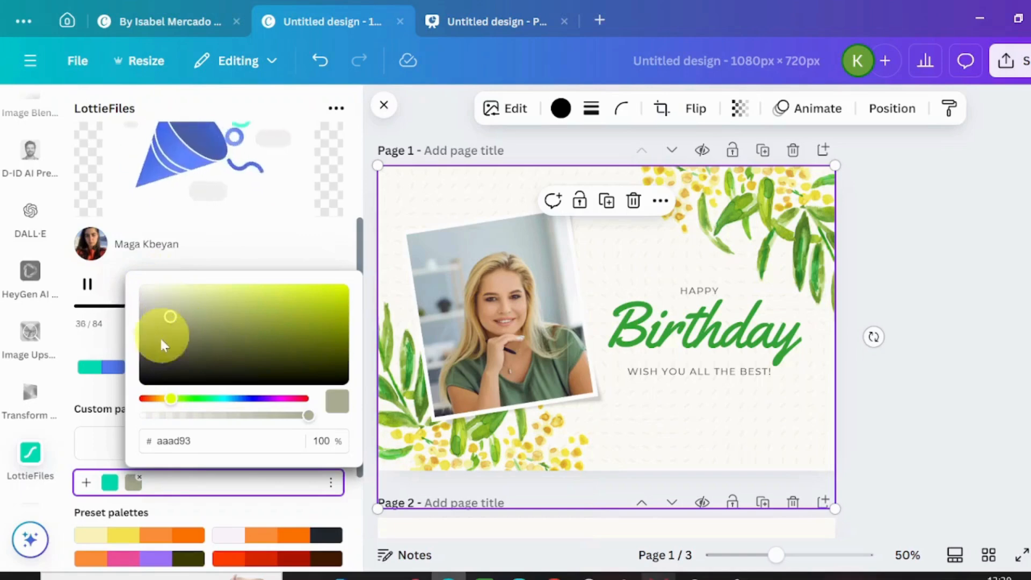
pyautogui.click(162, 400)
pyautogui.click(154, 297)
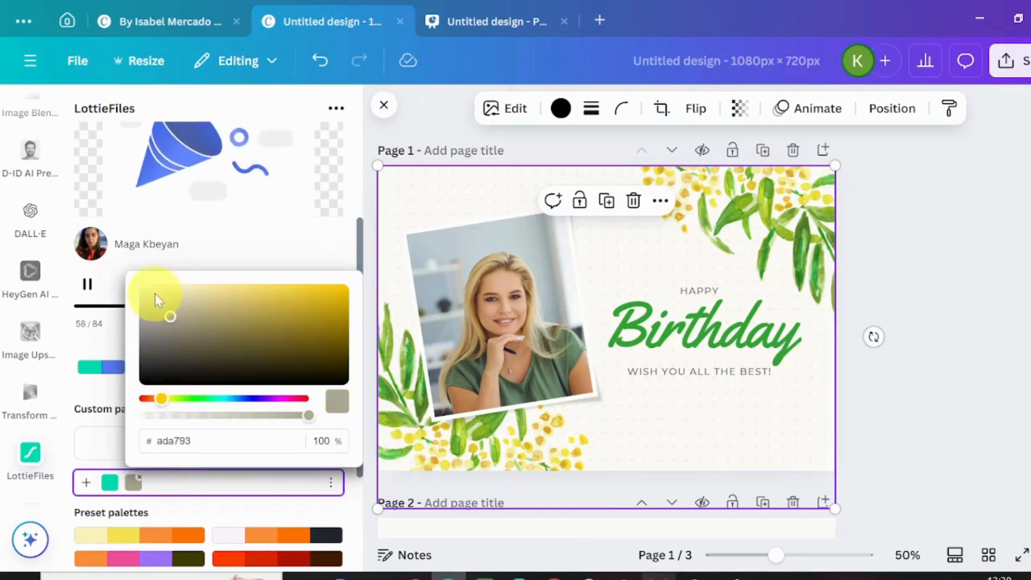
pyautogui.click(170, 293)
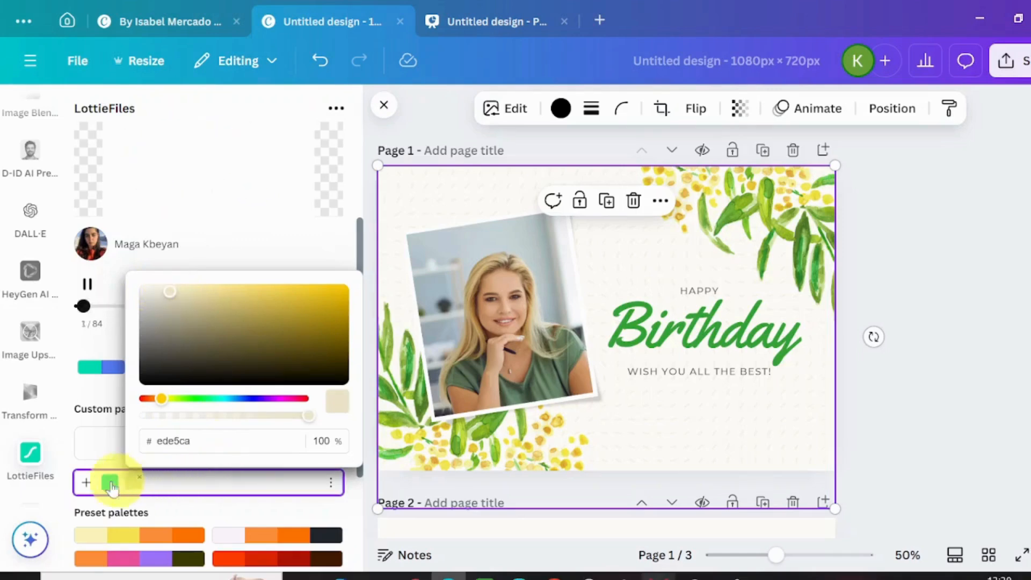
# - Add a third palette colour set to dark green 46784e, plus a fourth colour left at its default
pyautogui.click(86, 482)
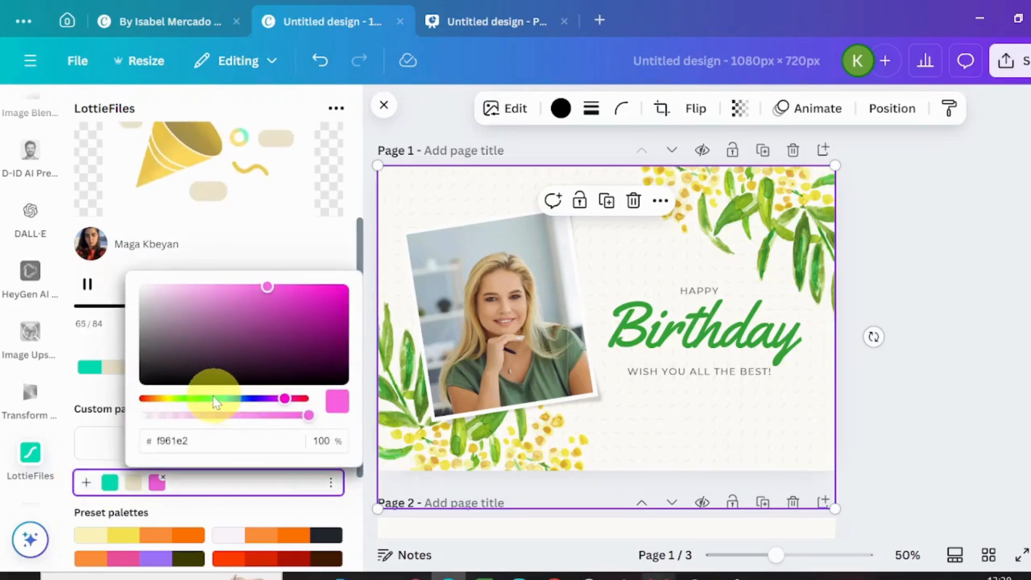
pyautogui.click(200, 398)
pyautogui.moveTo(267, 307); pyautogui.dragTo(226, 338)
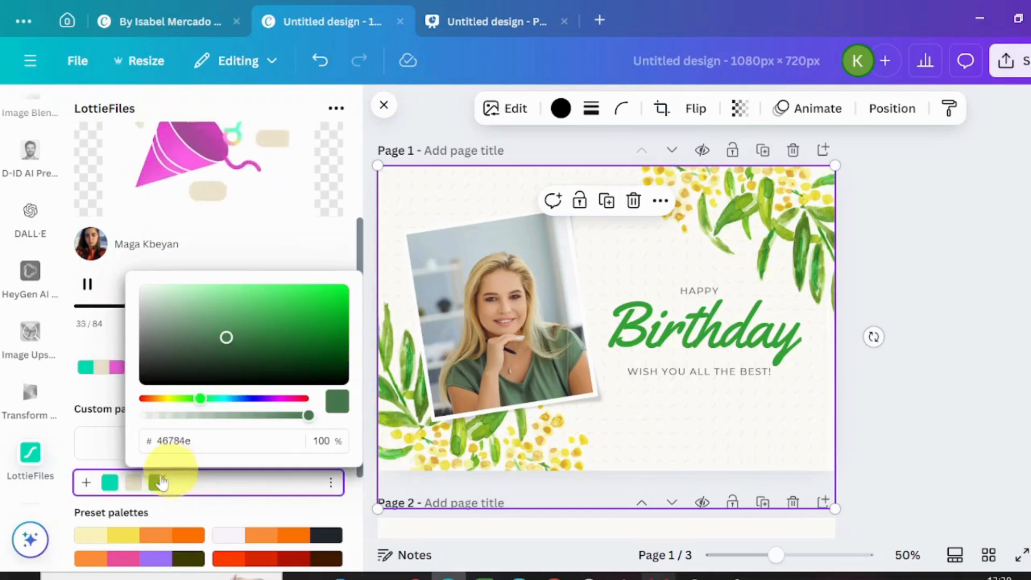
pyautogui.click(83, 486)
# - Add the recoloured party popper as a Medium (500 x 500) GIF, shrink it and place it above the photo's upper right corner
pyautogui.scroll(-3, 175, 532)
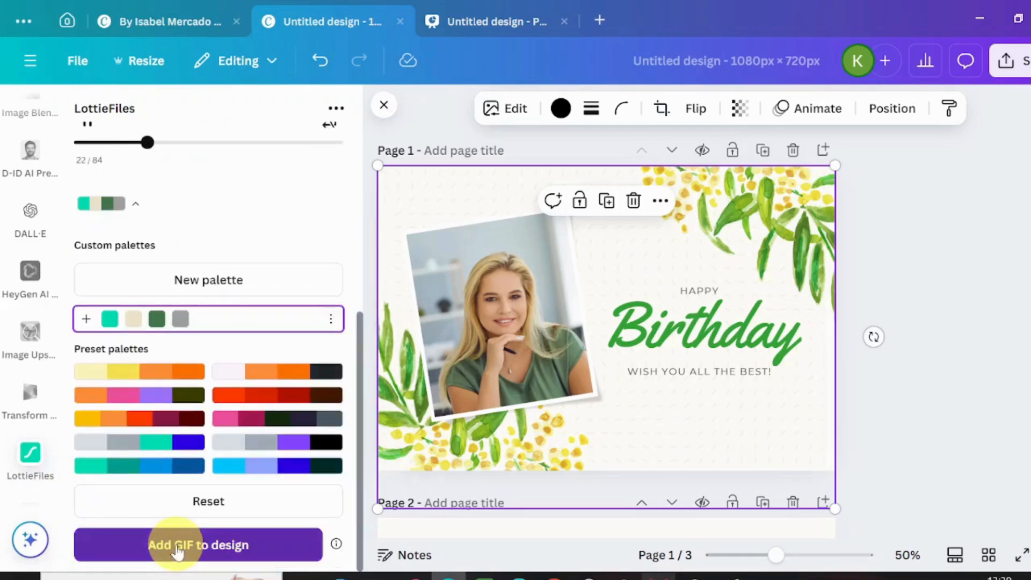
pyautogui.click(175, 543)
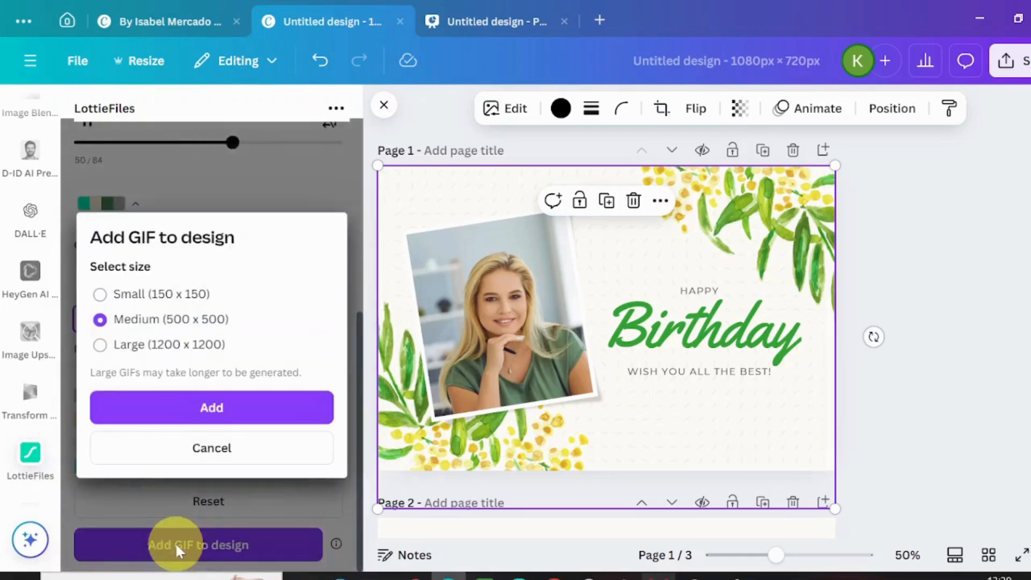
pyautogui.click(232, 418)
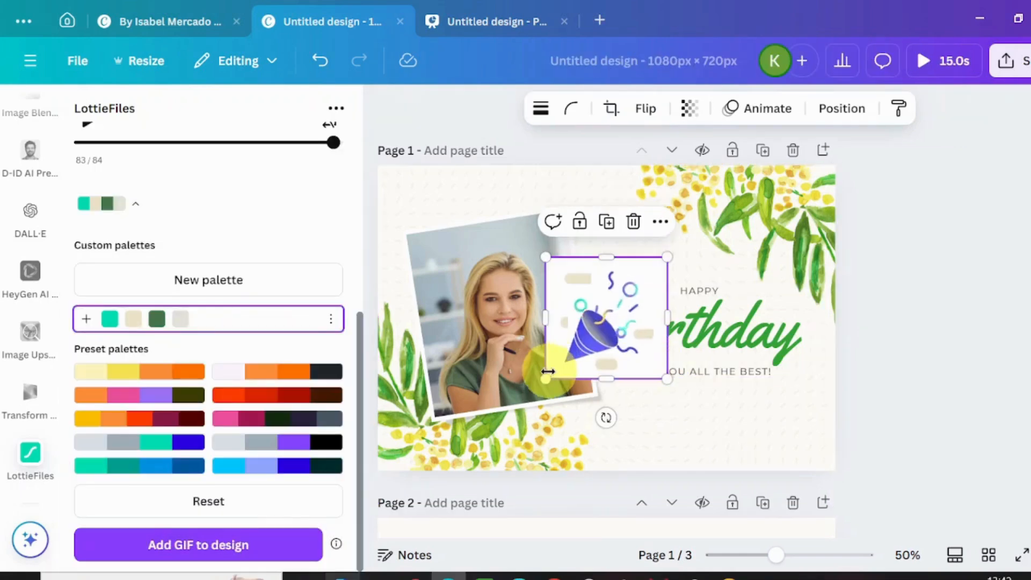
pyautogui.moveTo(547, 379); pyautogui.dragTo(592, 201)
pyautogui.click(668, 460)
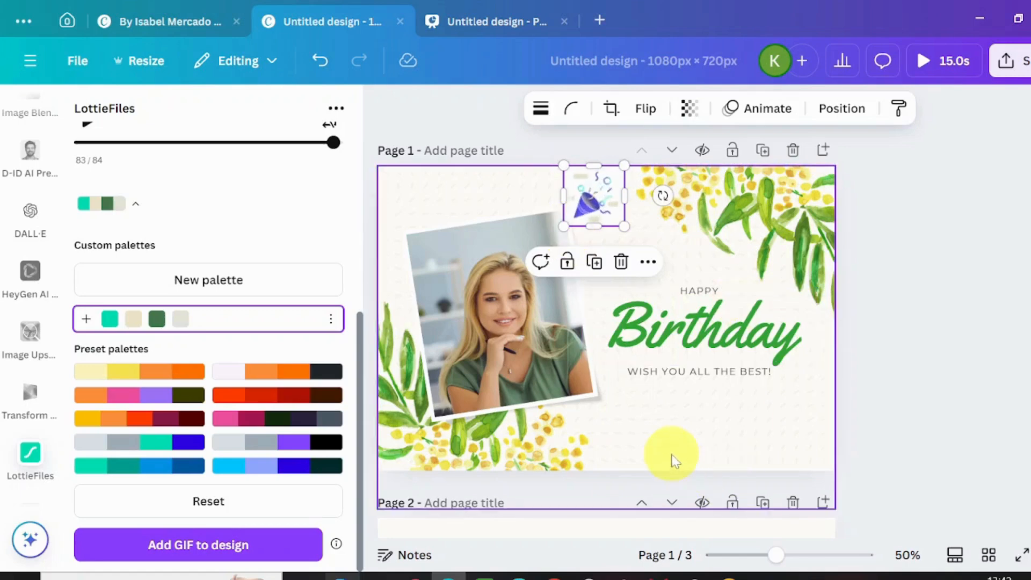
pyautogui.click(998, 450)
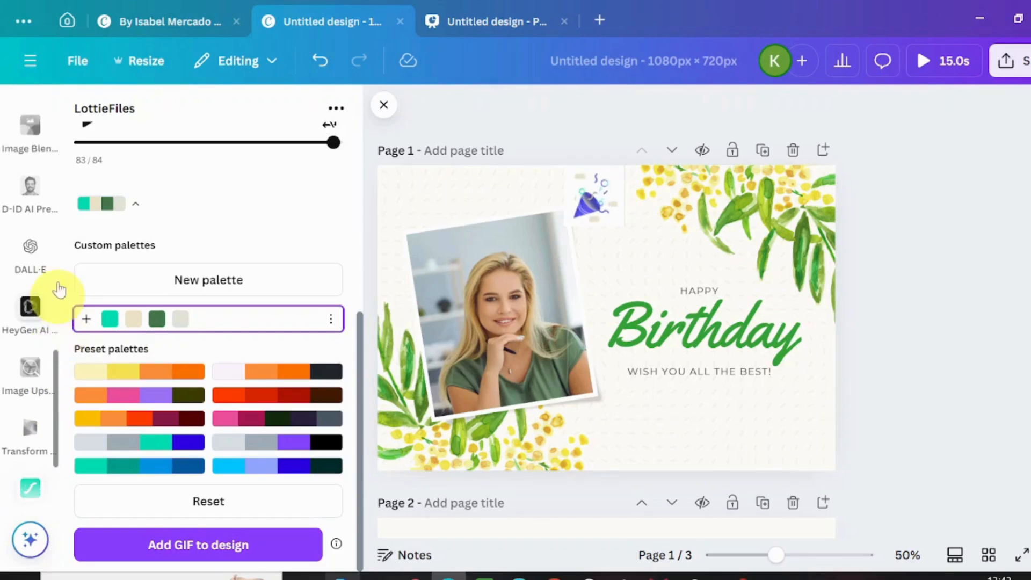
# - Replace the LottieFiles app search with REPLICATOR and open the Replicator app
pyautogui.scroll(2, 73, 146)
pyautogui.scroll(2, 69, 108)
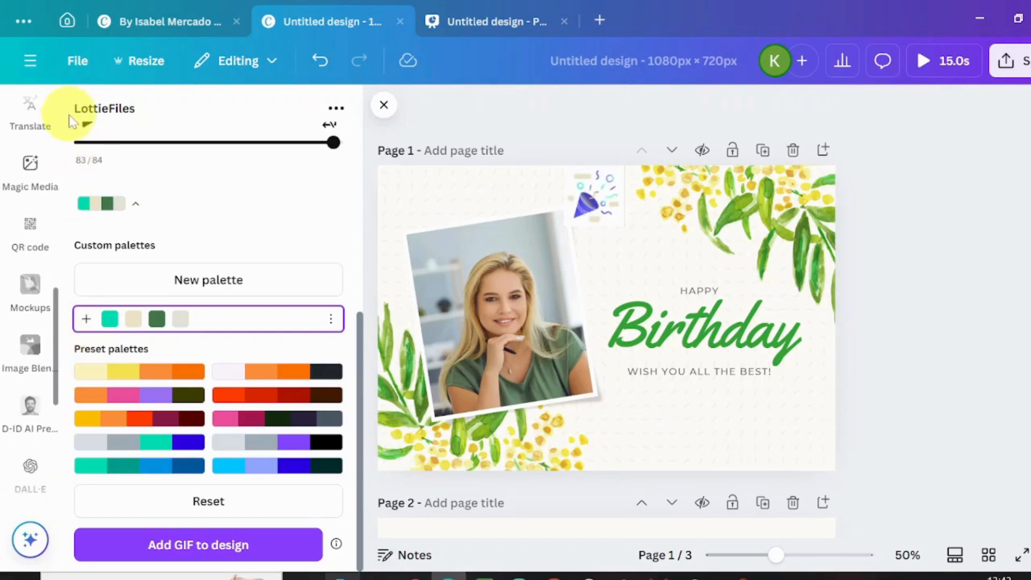
pyautogui.scroll(3, 53, 161)
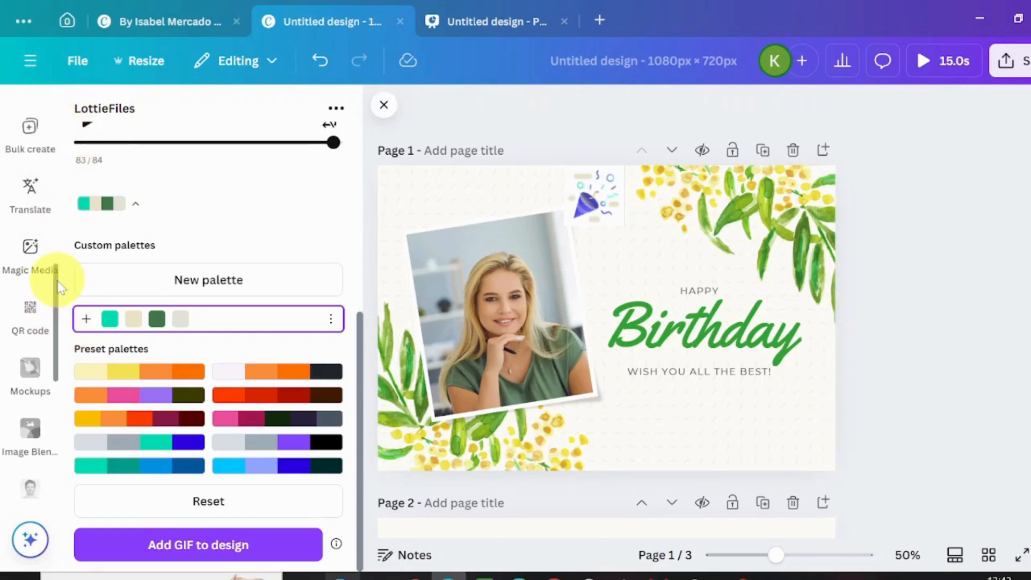
pyautogui.scroll(3, 59, 287)
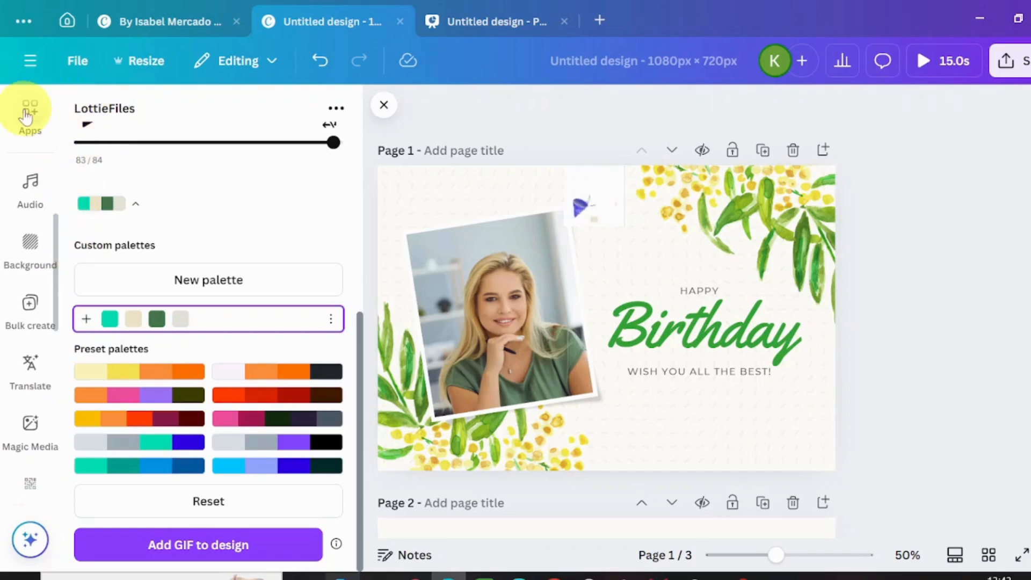
pyautogui.click(27, 110)
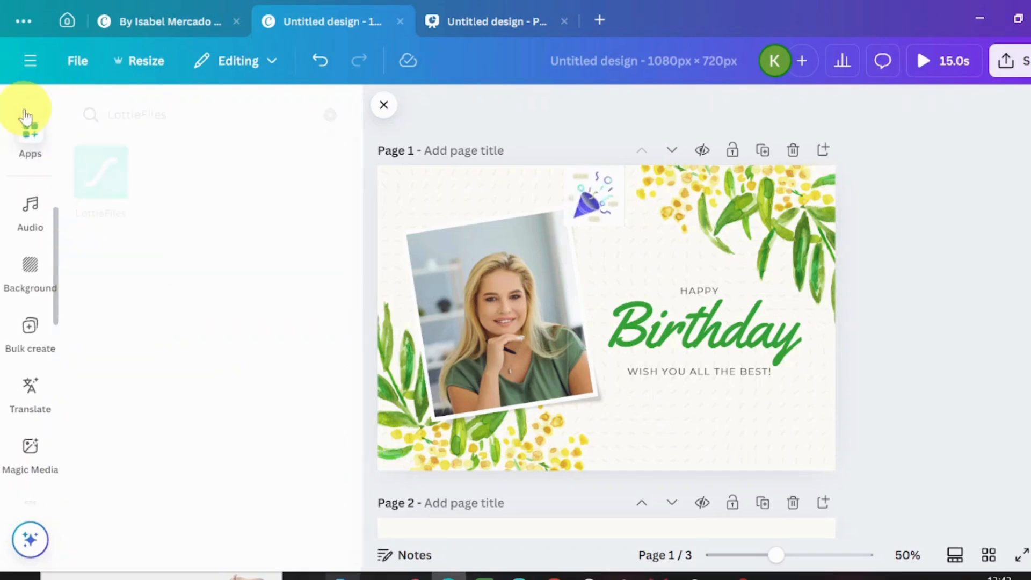
pyautogui.click(328, 115)
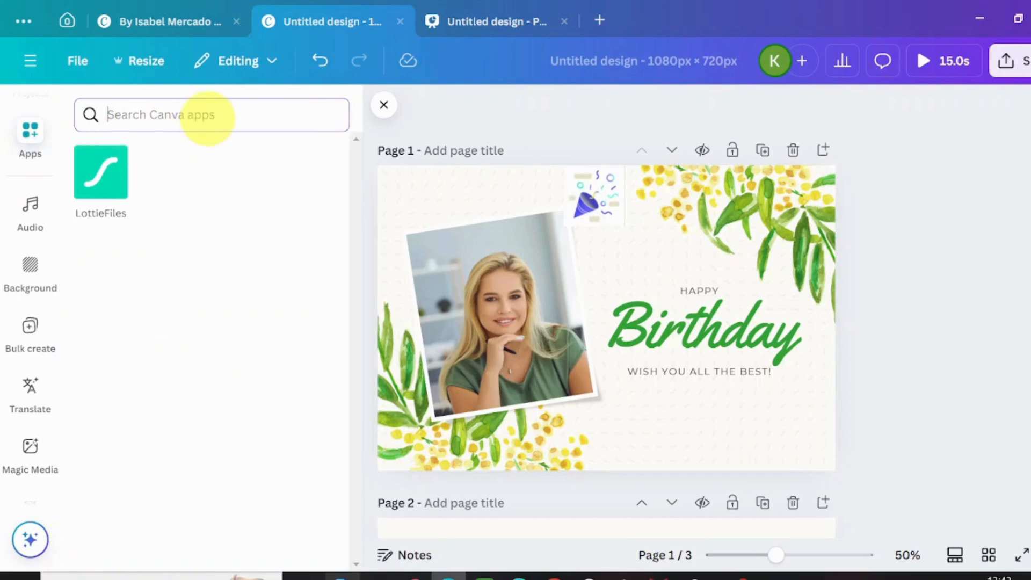
pyautogui.write('REPLICATOR')
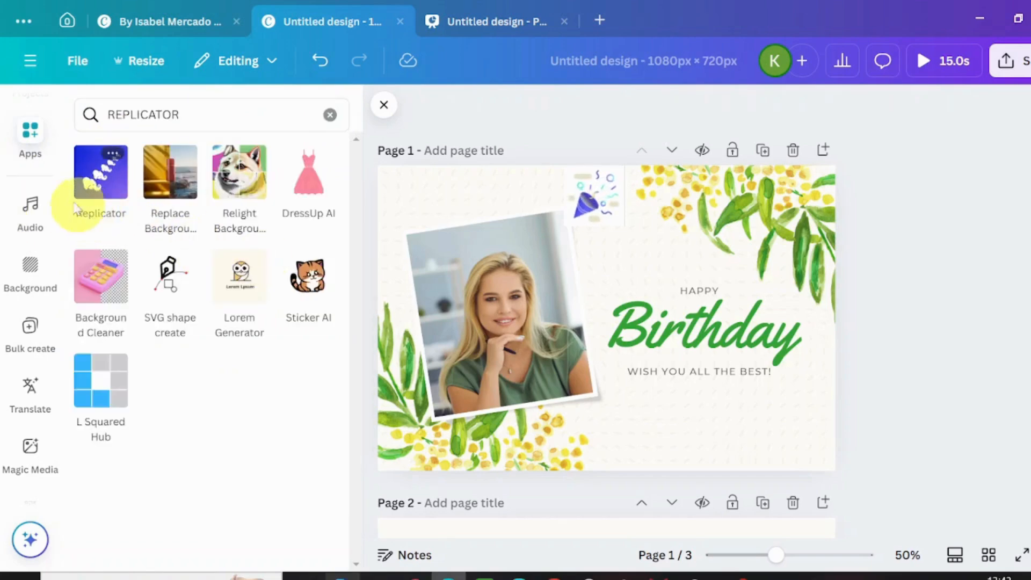
pyautogui.click(101, 180)
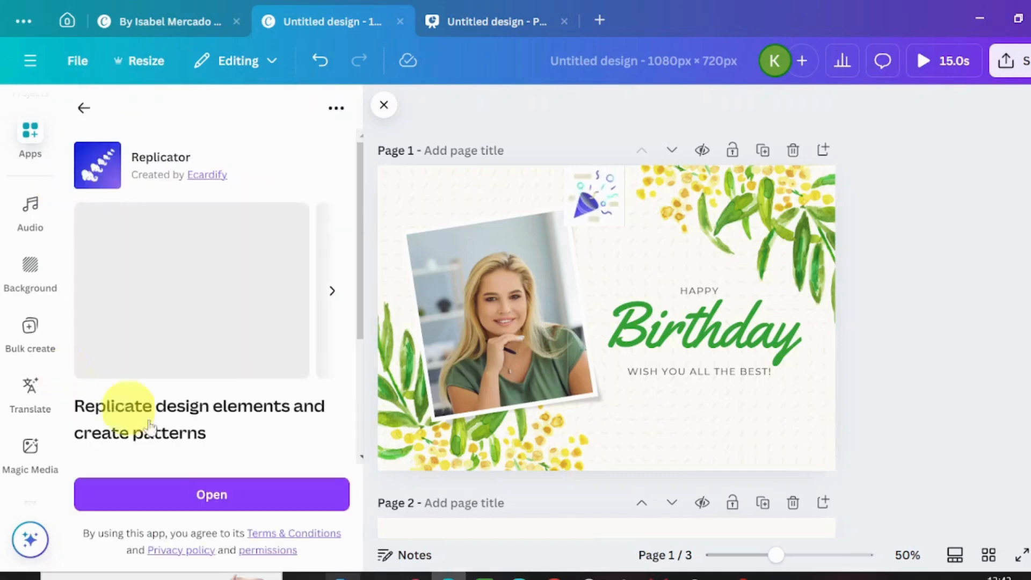
pyautogui.click(212, 494)
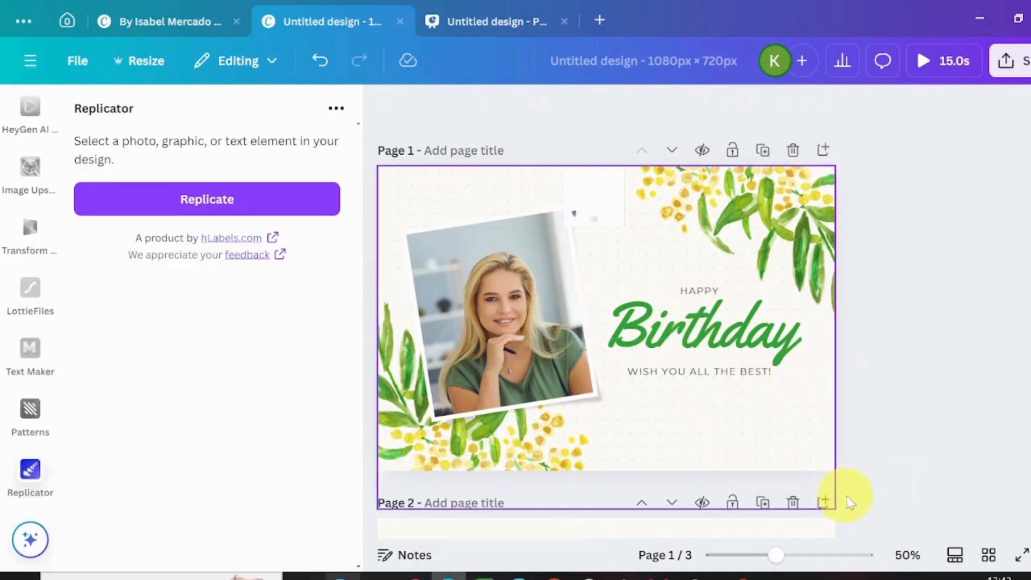
# - Shift the card's lower-left floral graphic slightly up and to the right, and load the HAPPY text into Replicator
pyautogui.moveTo(561, 447); pyautogui.dragTo(579, 411)
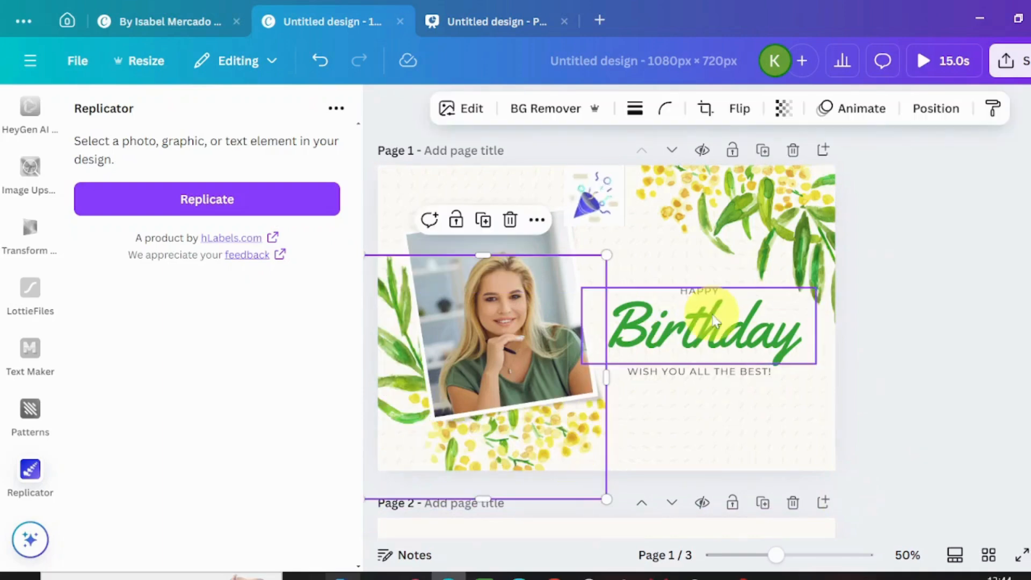
pyautogui.click(712, 296)
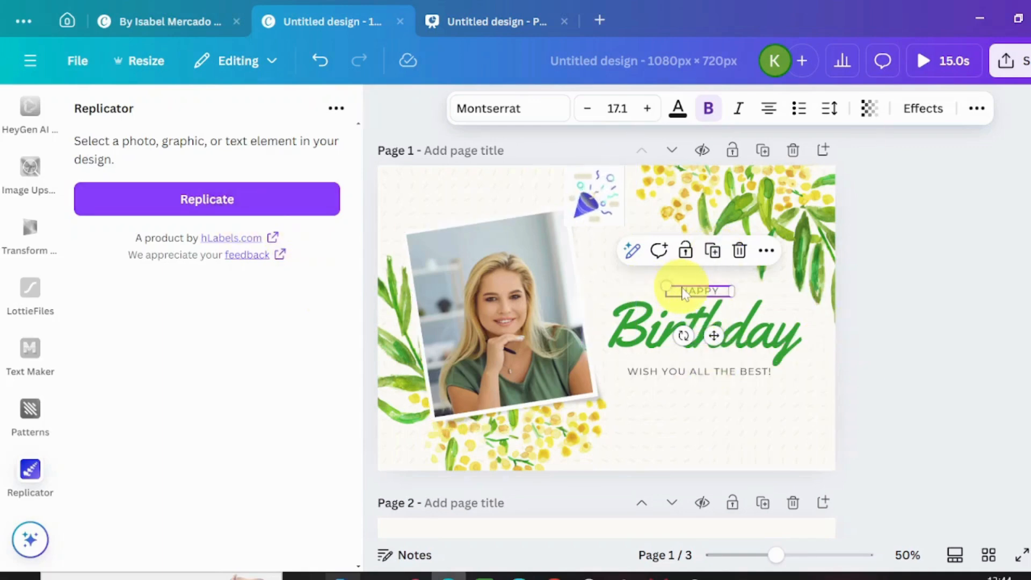
pyautogui.click(182, 202)
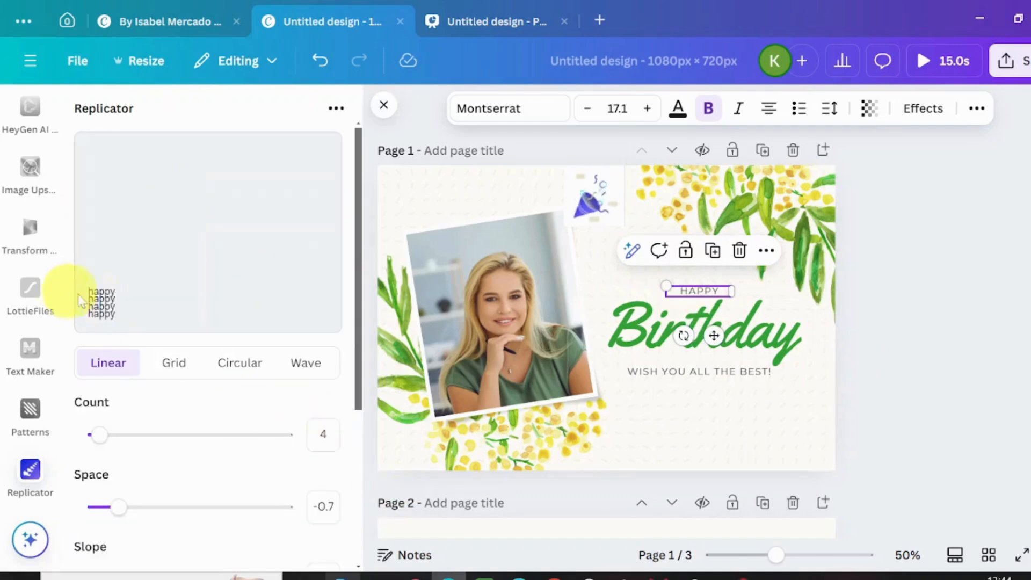
# - Preview the Grid, Circular and Wave patterns for the HAPPY text, setting the wave's Count to 20
pyautogui.click(173, 363)
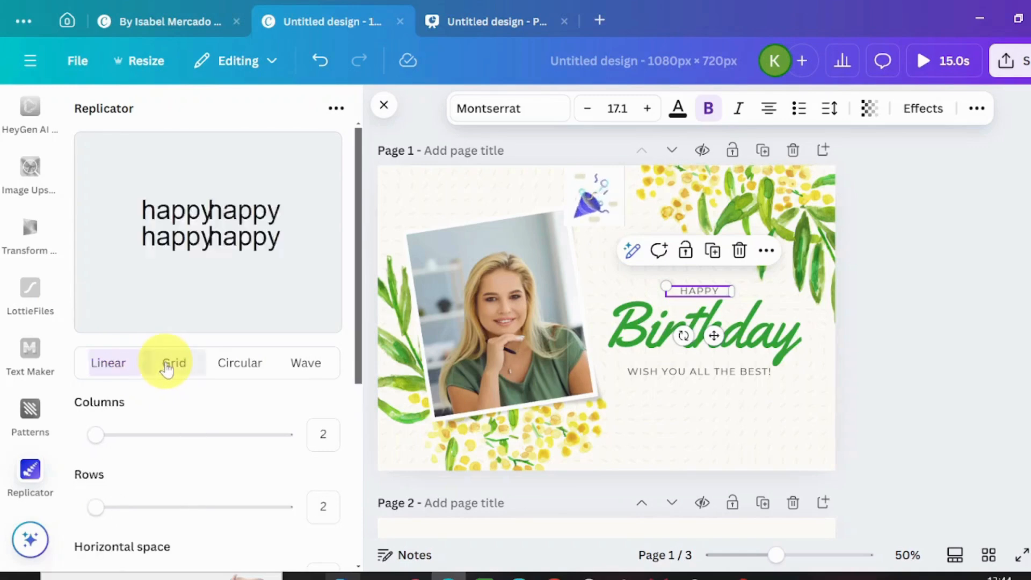
pyautogui.click(228, 365)
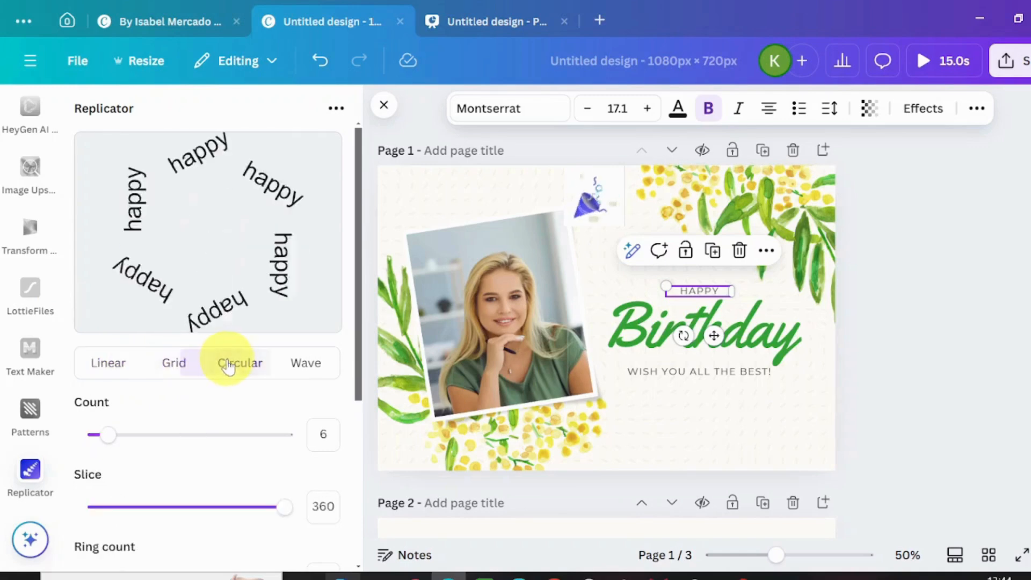
pyautogui.click(294, 363)
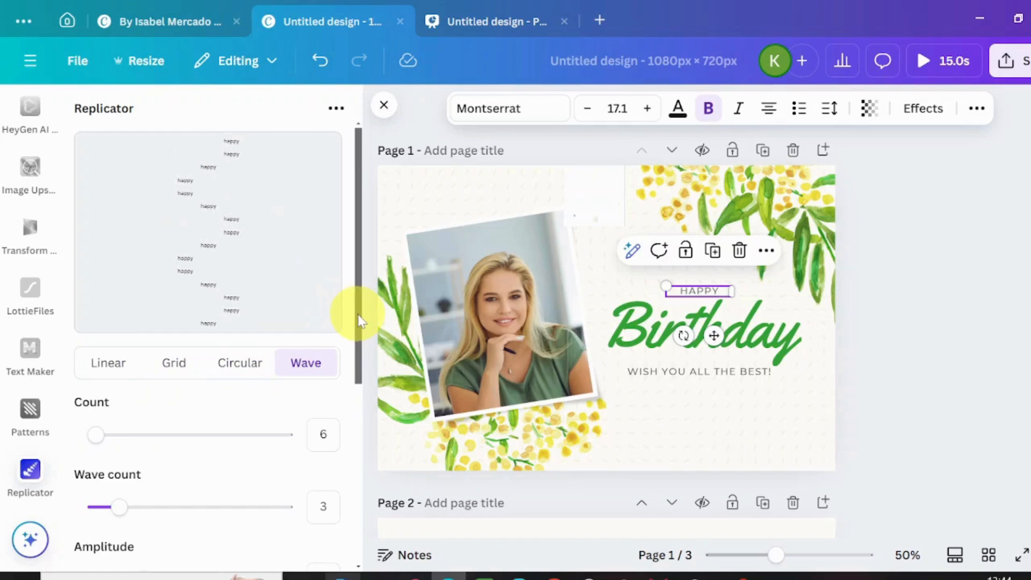
pyautogui.moveTo(93, 434); pyautogui.dragTo(325, 451)
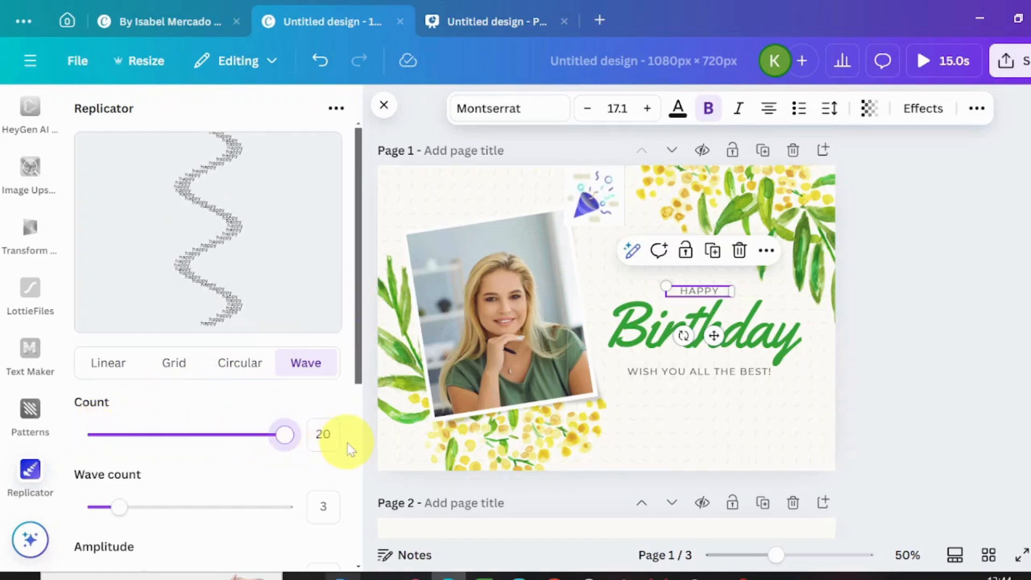
# - Go back through the Circular and Grid patterns to Linear and set its Count to 50
pyautogui.click(232, 362)
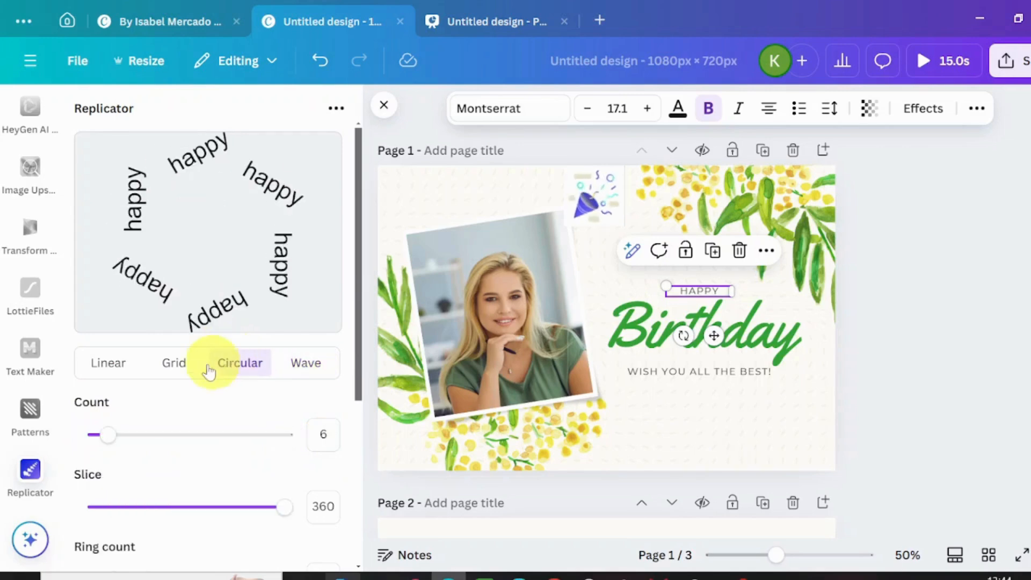
pyautogui.click(173, 362)
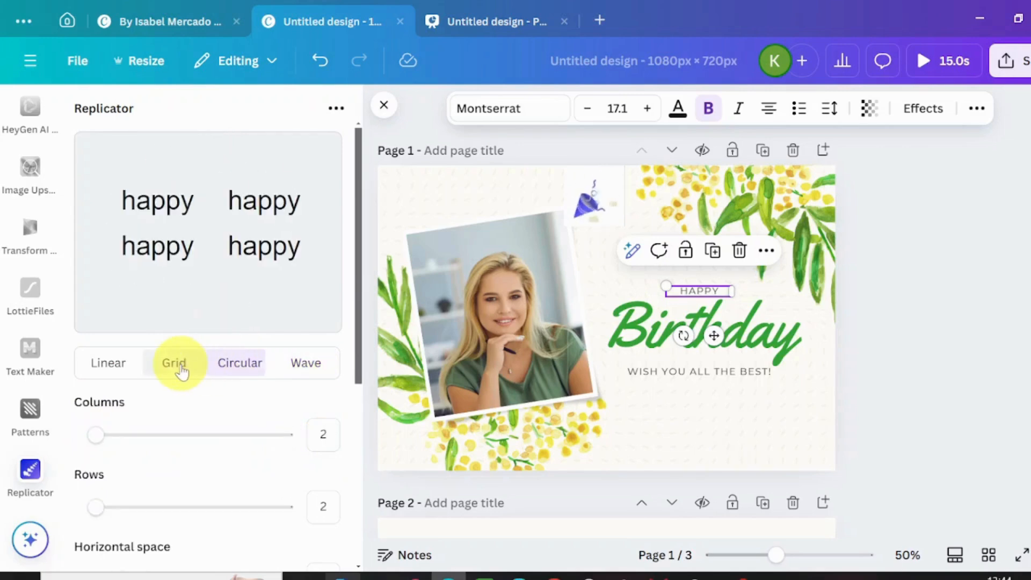
pyautogui.click(98, 364)
pyautogui.moveTo(92, 436); pyautogui.dragTo(318, 453)
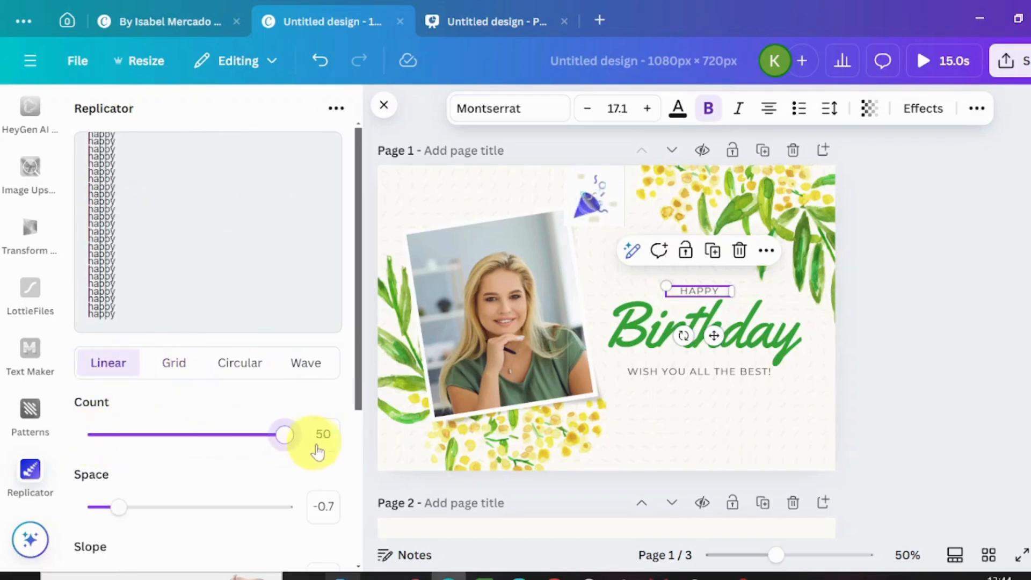
# - Try the Grid pattern with 40 columns and the Circular pattern with a Count of 50
pyautogui.click(175, 370)
pyautogui.moveTo(92, 436); pyautogui.dragTo(130, 435)
pyautogui.moveTo(325, 460); pyautogui.dragTo(403, 461)
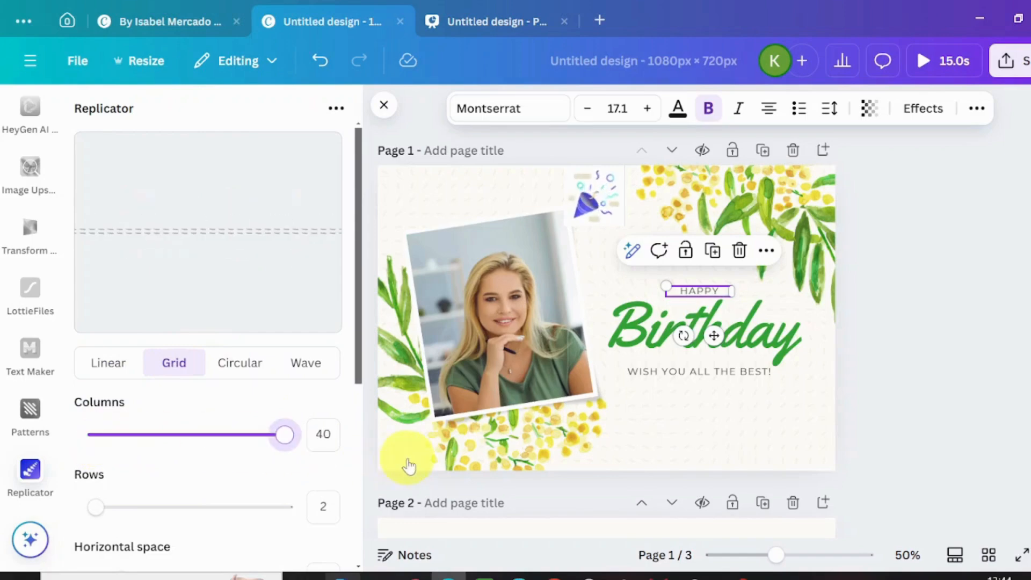
pyautogui.click(231, 369)
pyautogui.moveTo(104, 443); pyautogui.dragTo(307, 357)
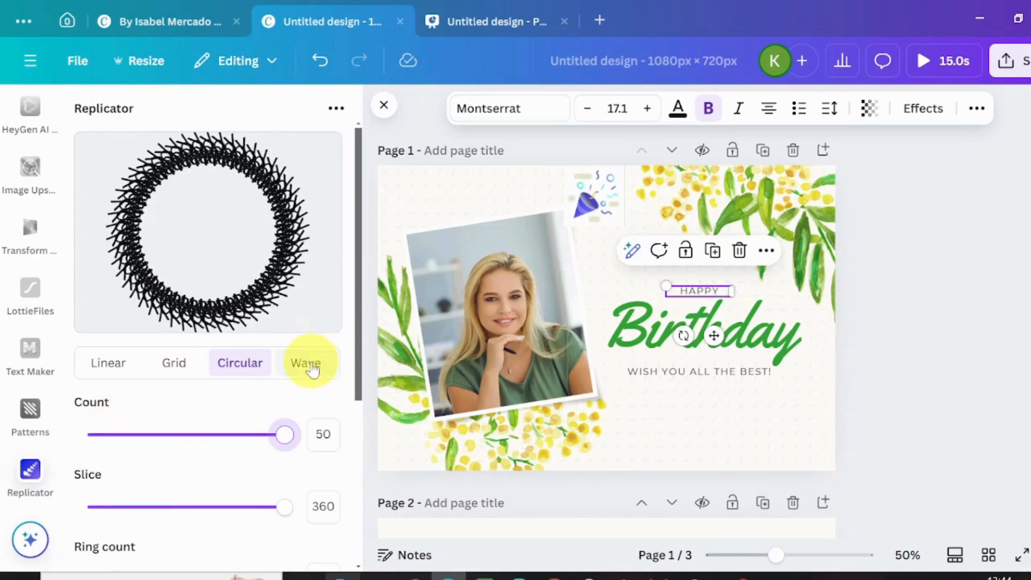
# - Apply the Wave pattern to the HAPPY text preview with a Count of 20 and a Wave count of 10
pyautogui.click(312, 368)
pyautogui.moveTo(92, 434)
pyautogui.mouseDown()
pyautogui.moveTo(207, 414)
pyautogui.moveTo(341, 426)
pyautogui.mouseUp()
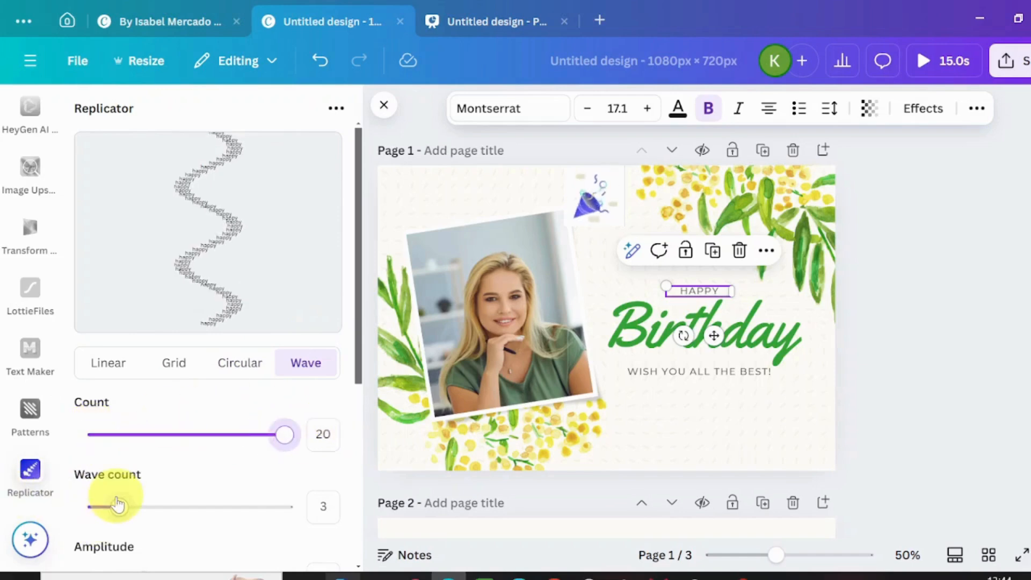
pyautogui.moveTo(132, 505); pyautogui.dragTo(327, 505)
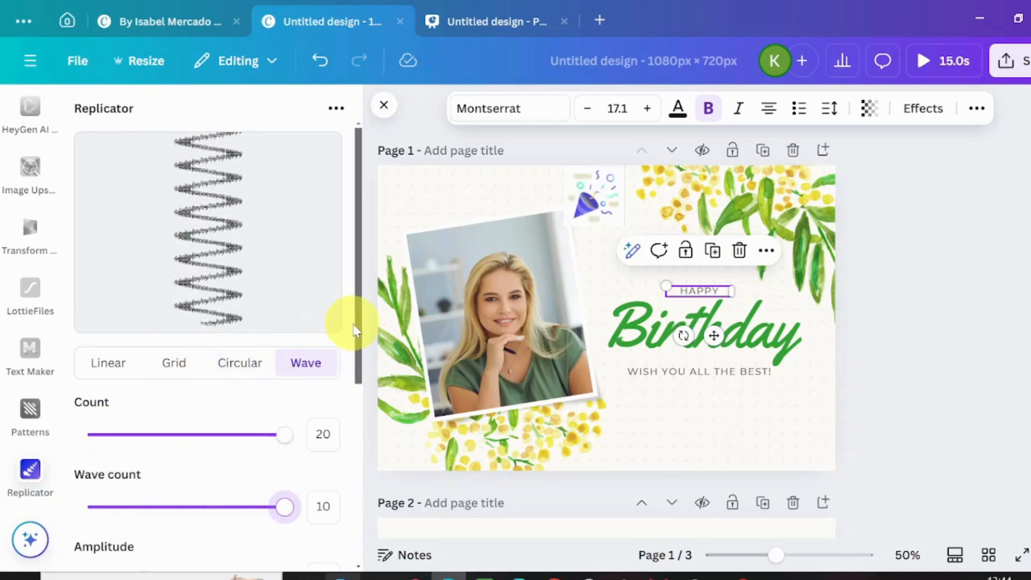
pyautogui.moveTo(357, 364); pyautogui.dragTo(343, 341)
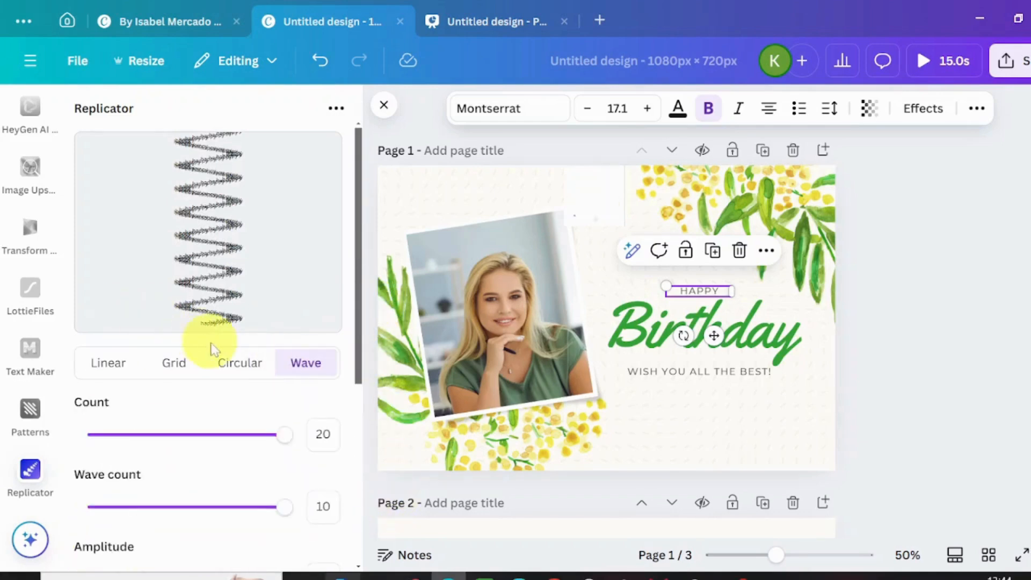
# - Apply the Wave pattern to the HAPPY text with Count 20, Wave count 4, Amplitude 40 and Length 32
pyautogui.click(306, 365)
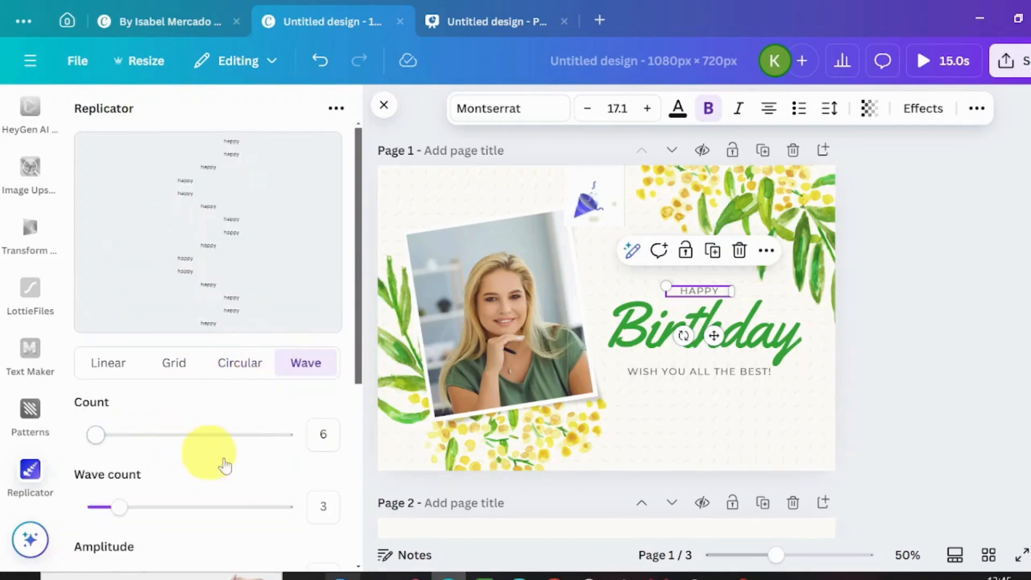
pyautogui.moveTo(95, 439); pyautogui.dragTo(315, 470)
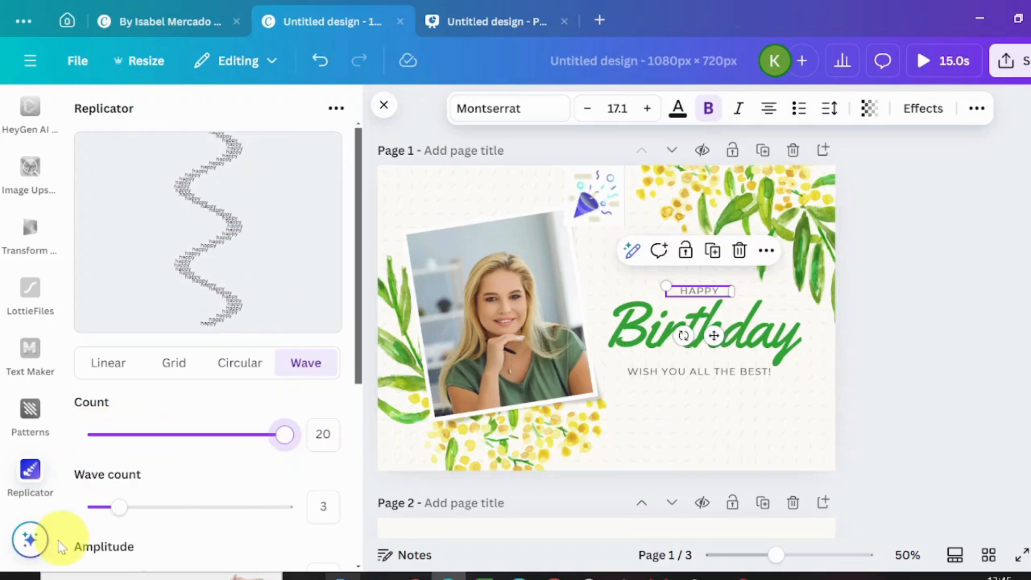
pyautogui.moveTo(106, 515); pyautogui.dragTo(143, 508)
pyautogui.moveTo(356, 317); pyautogui.dragTo(356, 406)
pyautogui.moveTo(140, 430); pyautogui.dragTo(299, 428)
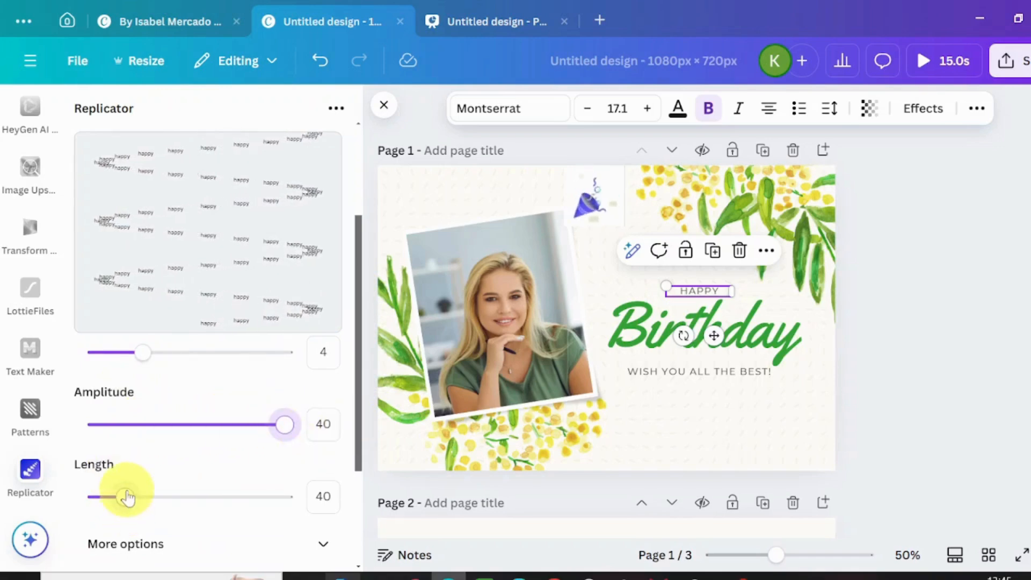
pyautogui.moveTo(127, 494); pyautogui.dragTo(113, 495)
# - Reveal the additional wave options and try a Rotation of 277 for the repeated text
pyautogui.scroll(-3, 305, 424)
pyautogui.click(314, 404)
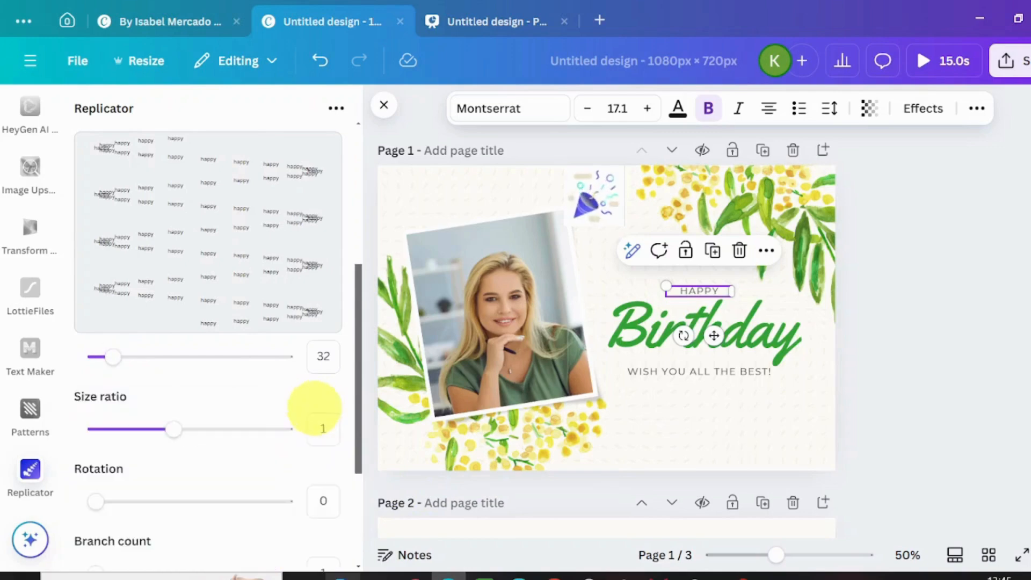
pyautogui.moveTo(174, 430)
pyautogui.mouseDown()
pyautogui.moveTo(150, 429)
pyautogui.moveTo(139, 442)
pyautogui.moveTo(173, 430)
pyautogui.mouseUp()
pyautogui.moveTo(115, 365)
pyautogui.mouseDown()
pyautogui.moveTo(156, 363)
pyautogui.moveTo(138, 361)
pyautogui.moveTo(131, 377)
pyautogui.moveTo(113, 358)
pyautogui.mouseUp()
pyautogui.moveTo(95, 501); pyautogui.dragTo(241, 501)
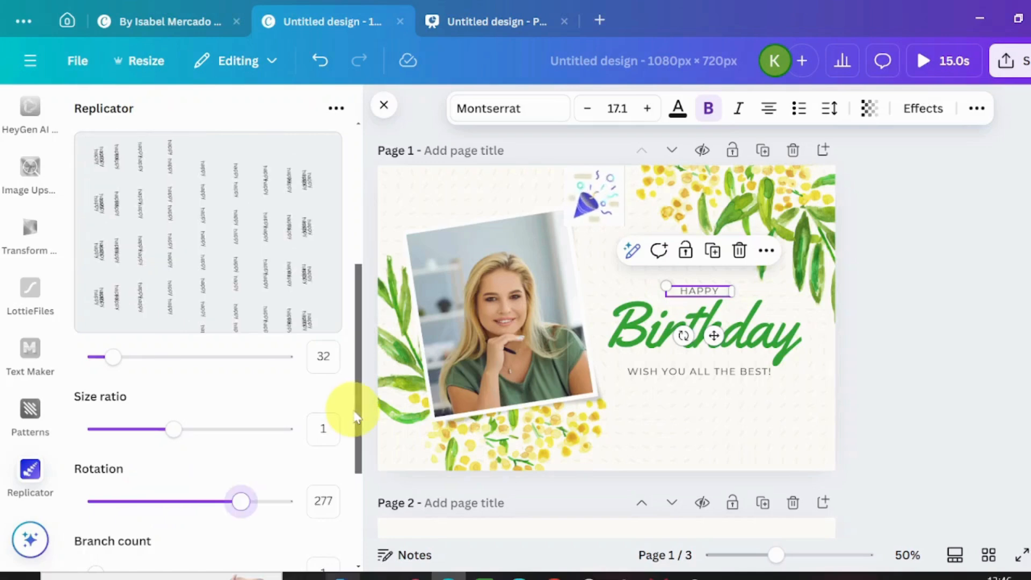
# - Try a Branch count of 3, then reduce it to 2 and set the Branch angle to 16
pyautogui.moveTo(358, 416); pyautogui.dragTo(368, 469)
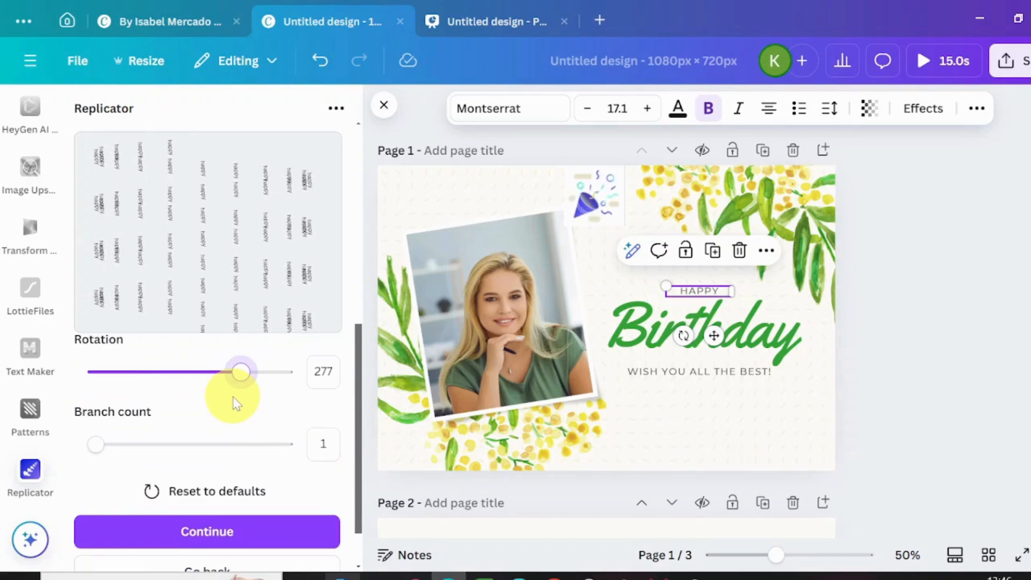
pyautogui.moveTo(110, 461); pyautogui.dragTo(146, 473)
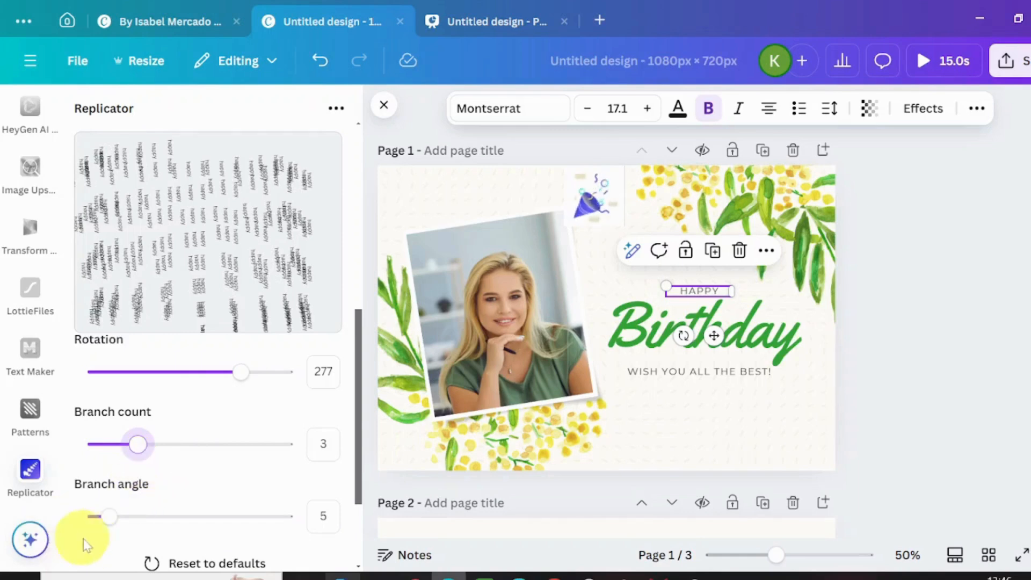
pyautogui.moveTo(131, 447); pyautogui.dragTo(123, 447)
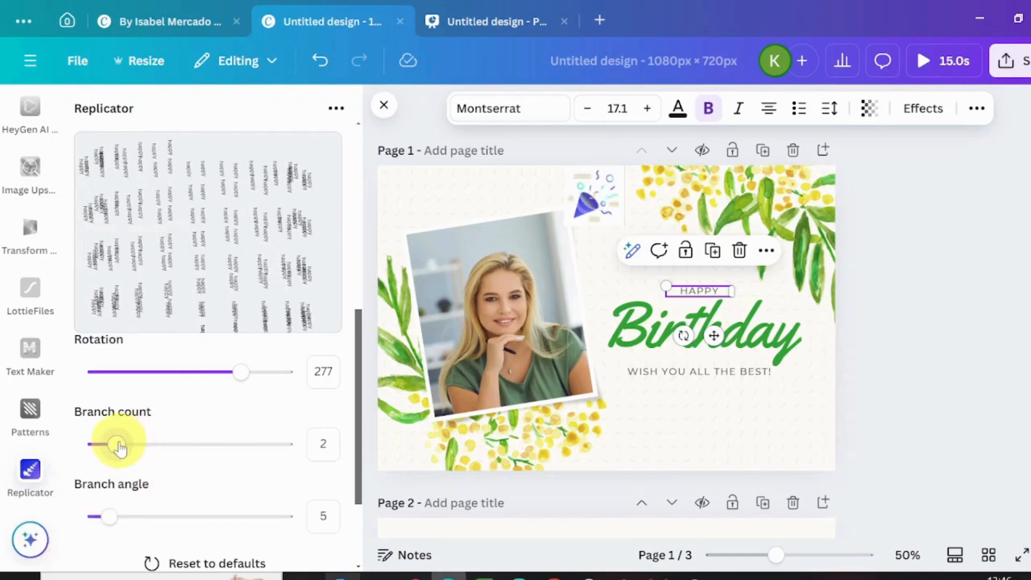
pyautogui.moveTo(111, 518); pyautogui.dragTo(154, 529)
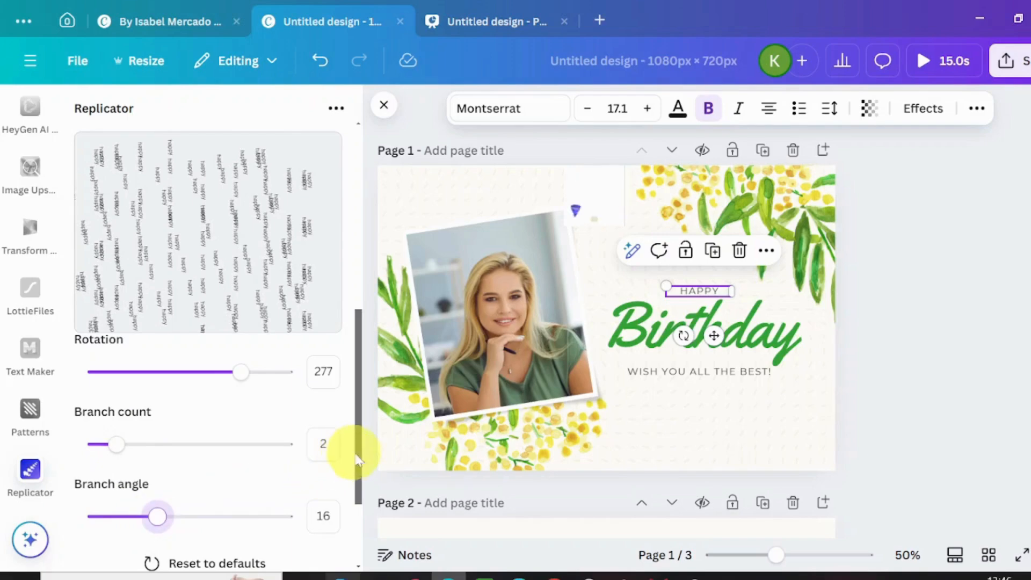
pyautogui.scroll(-1, 361, 483)
pyautogui.scroll(-3, 363, 489)
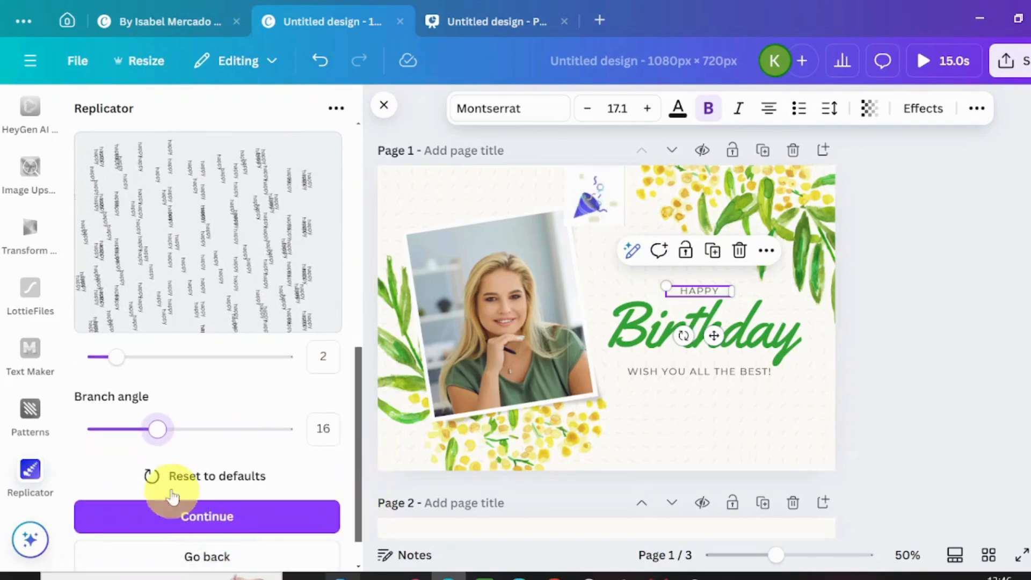
# - Continue with the wave pattern and choose the Moontime font for the repeated HAPPY text
pyautogui.click(202, 527)
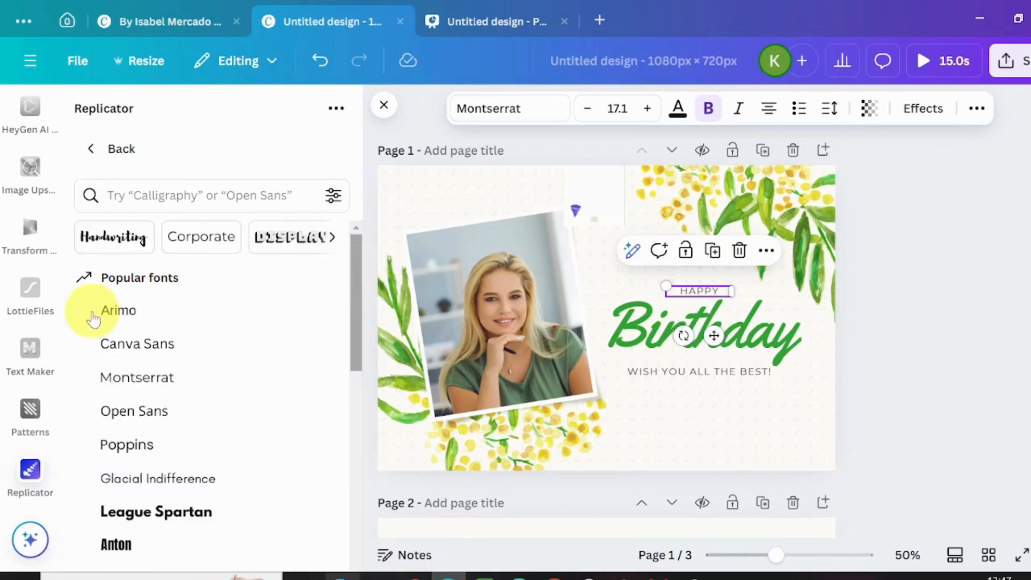
pyautogui.moveTo(357, 290); pyautogui.dragTo(383, 421)
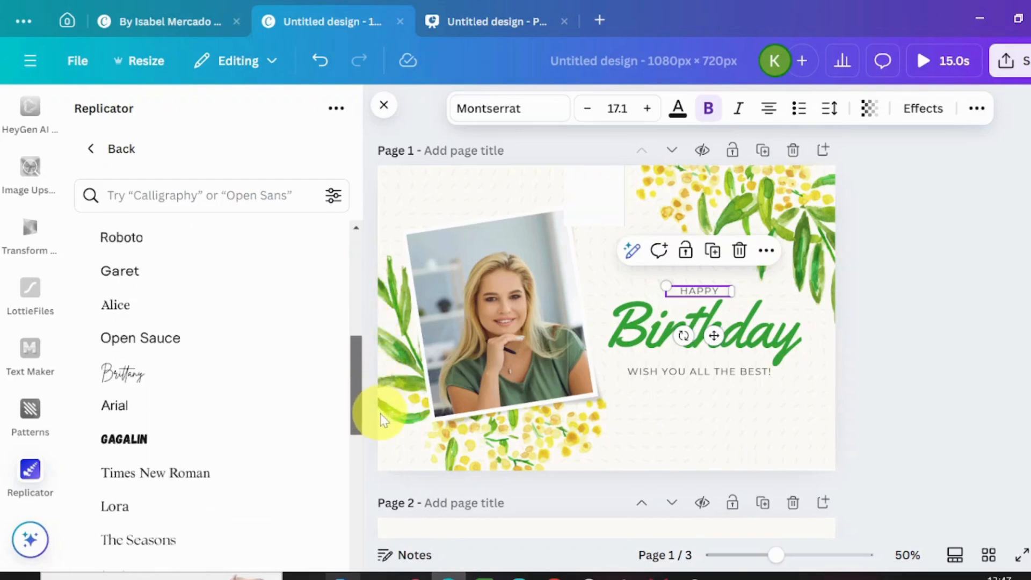
pyautogui.click(139, 385)
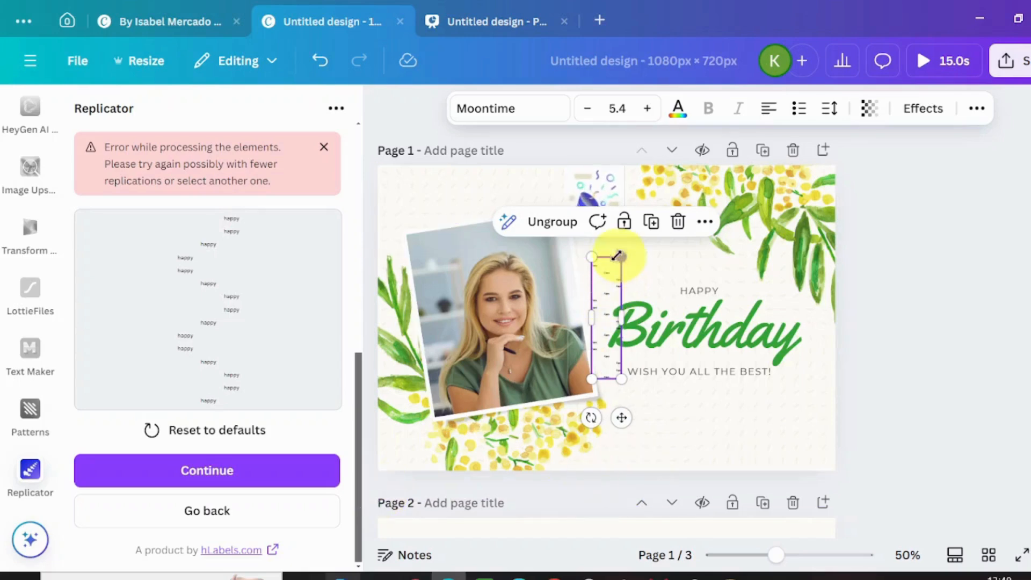
# - Enlarge the generated HAPPY wave group and stretch it to cover the whole of page 1
pyautogui.moveTo(592, 257); pyautogui.dragTo(421, 202)
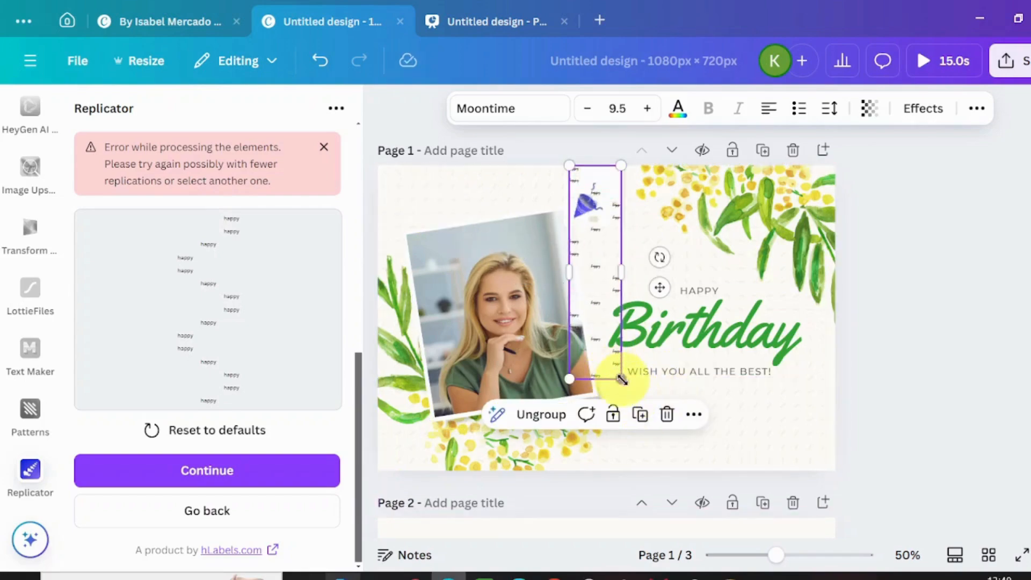
pyautogui.moveTo(622, 379); pyautogui.dragTo(753, 438)
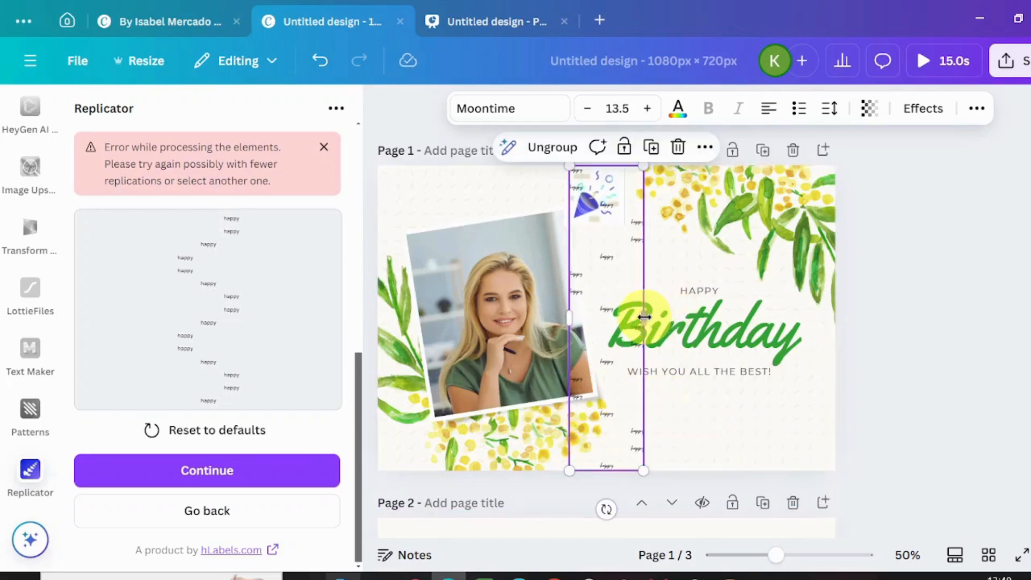
pyautogui.moveTo(643, 317); pyautogui.dragTo(835, 335)
pyautogui.moveTo(573, 307); pyautogui.dragTo(383, 293)
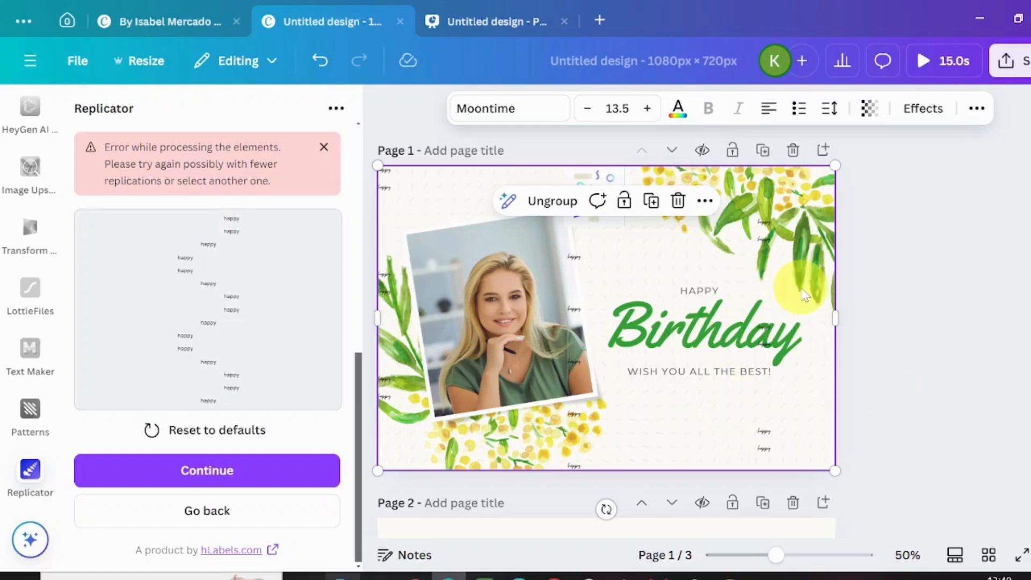
# - Dismiss the Replicator error message and set the HAPPY wave group's transparency to 57
pyautogui.click(325, 149)
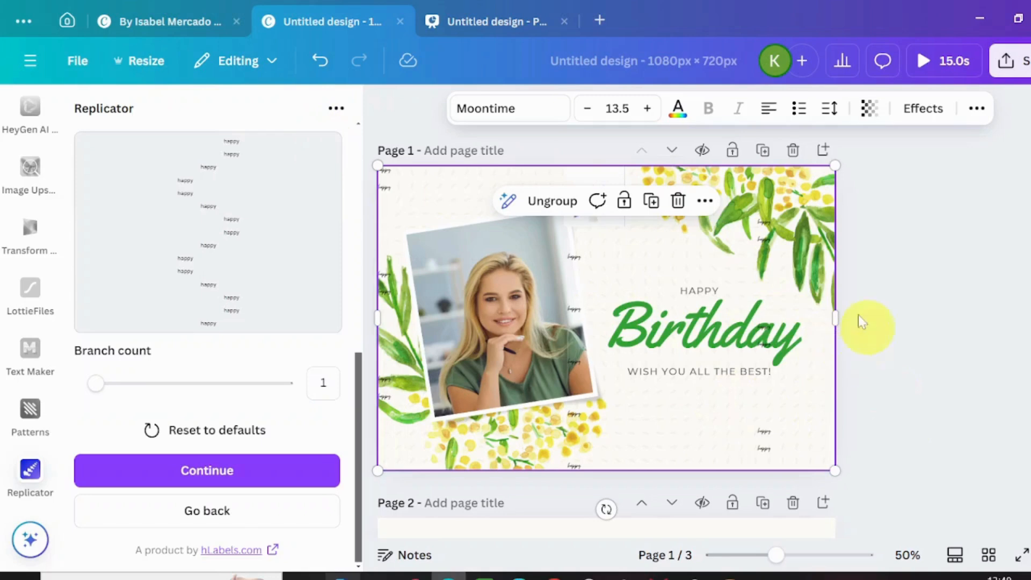
pyautogui.click(867, 108)
pyautogui.moveTo(900, 183); pyautogui.dragTo(820, 200)
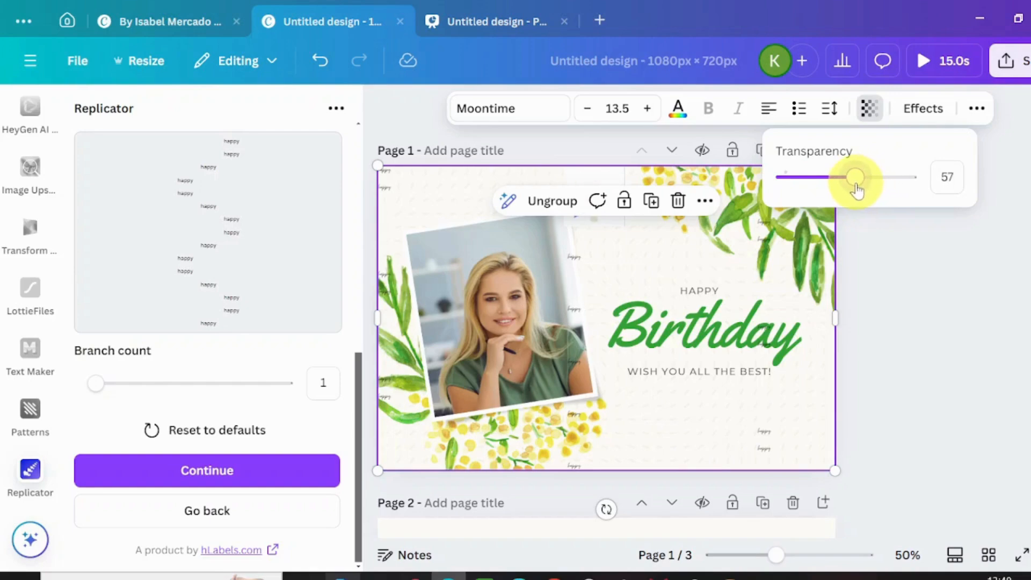
pyautogui.click(882, 396)
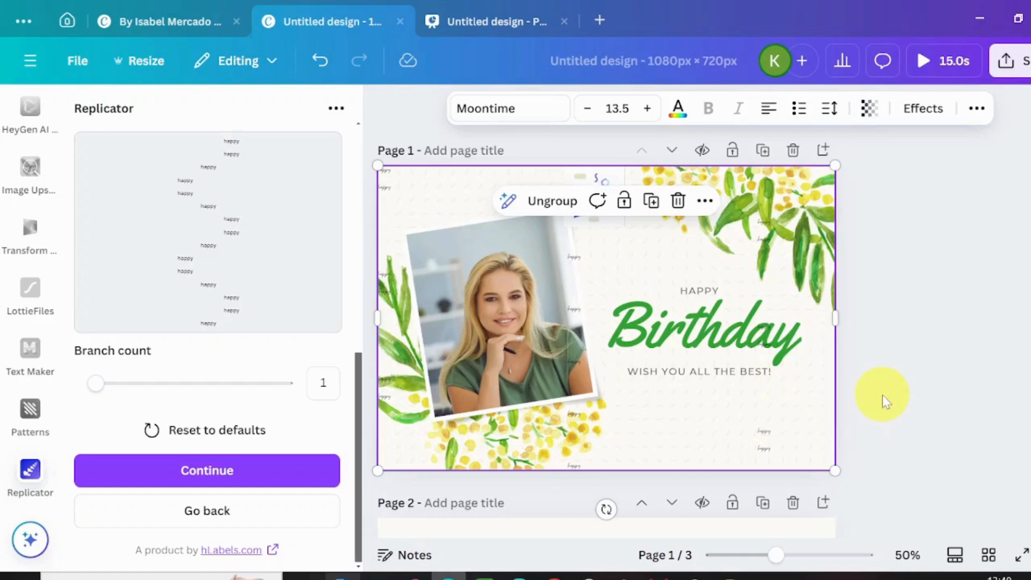